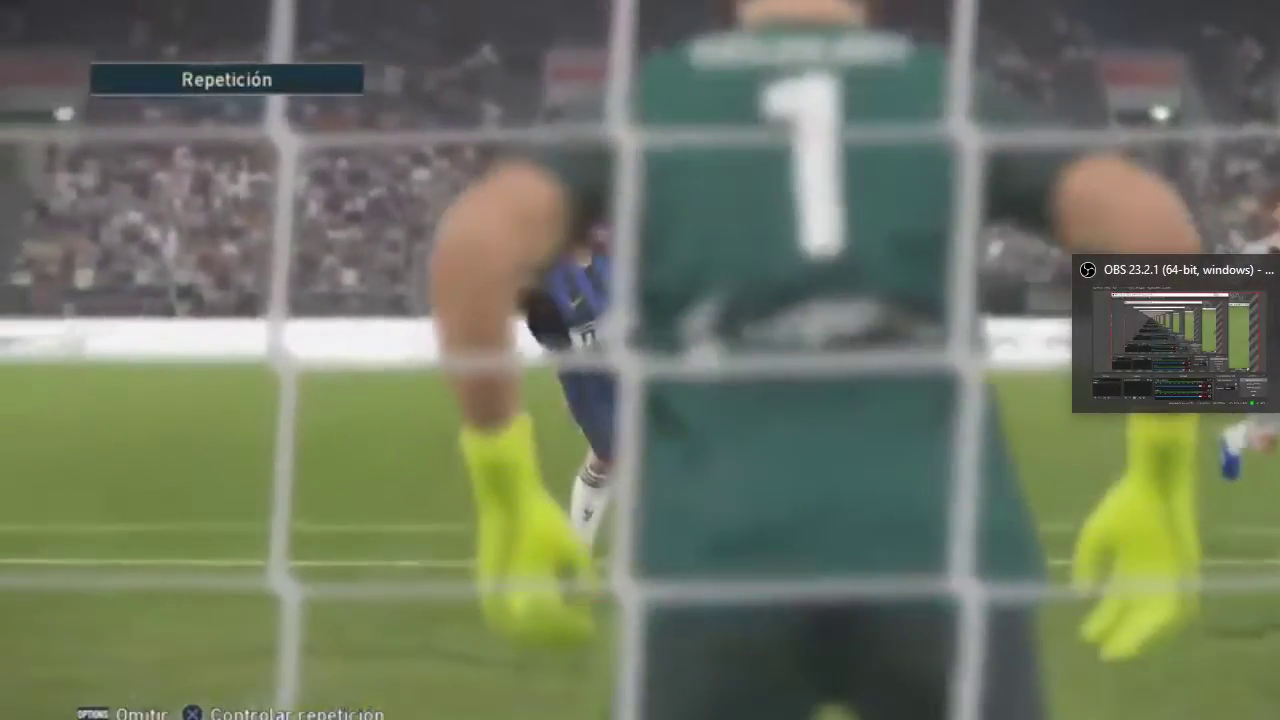
Step: Leave the full-screen video and show the Windows desktop
key("super+d")
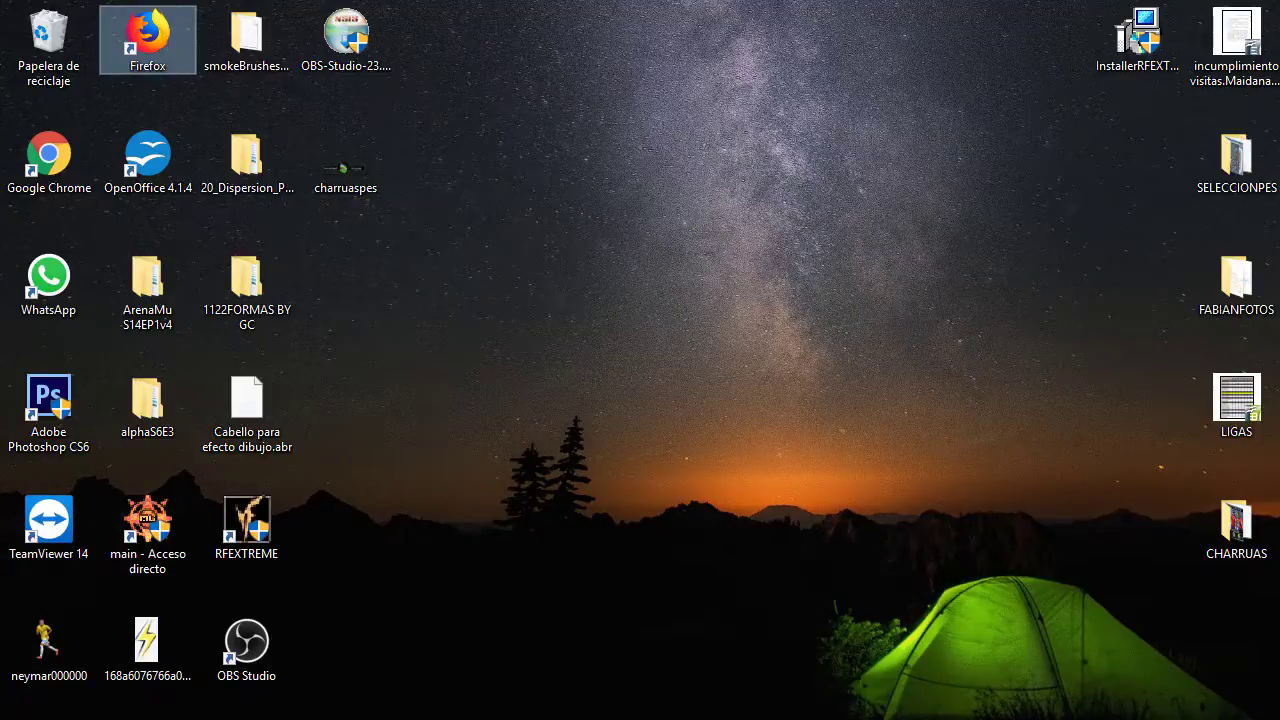
mouse_move(1279, 378)
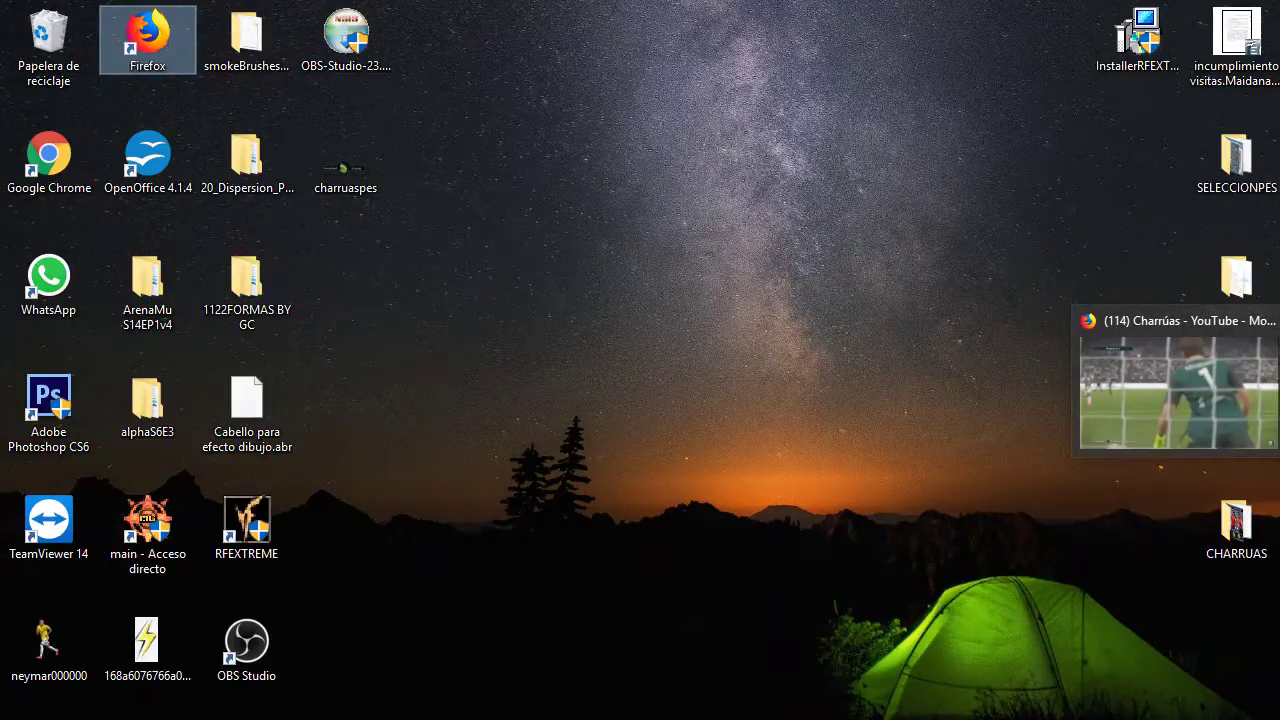
right_click(424, 287)
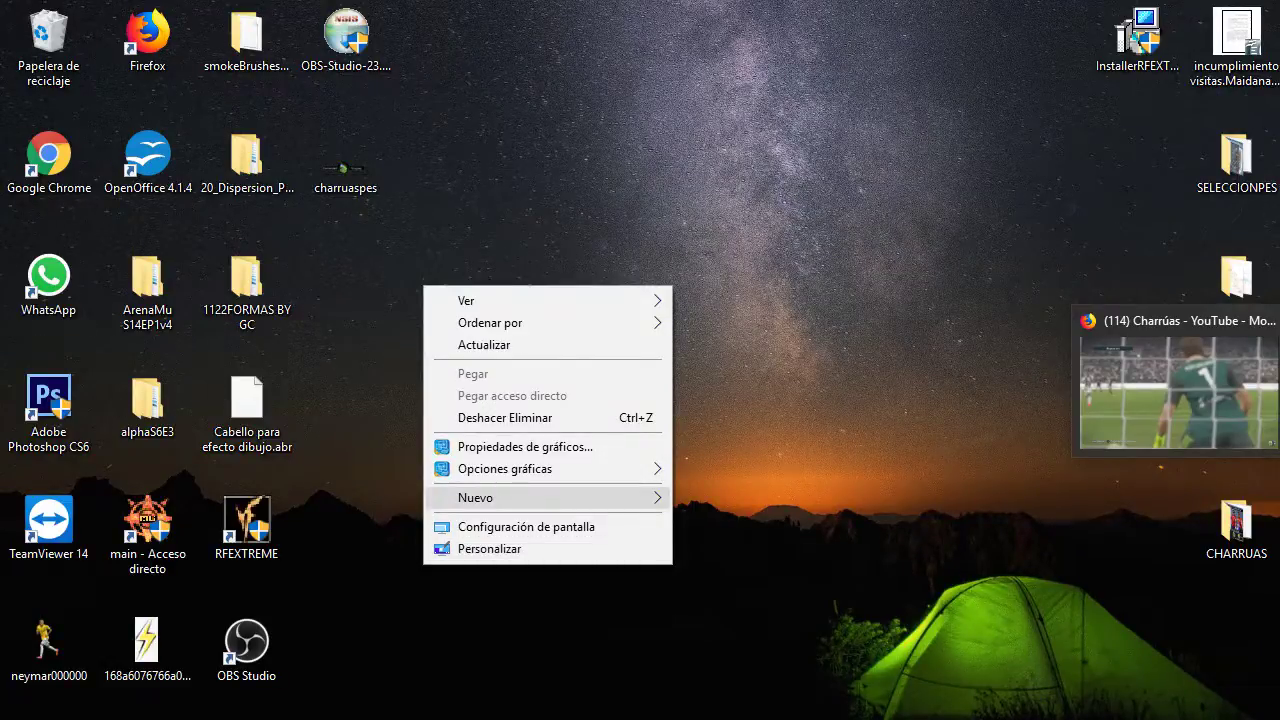
key("Escape")
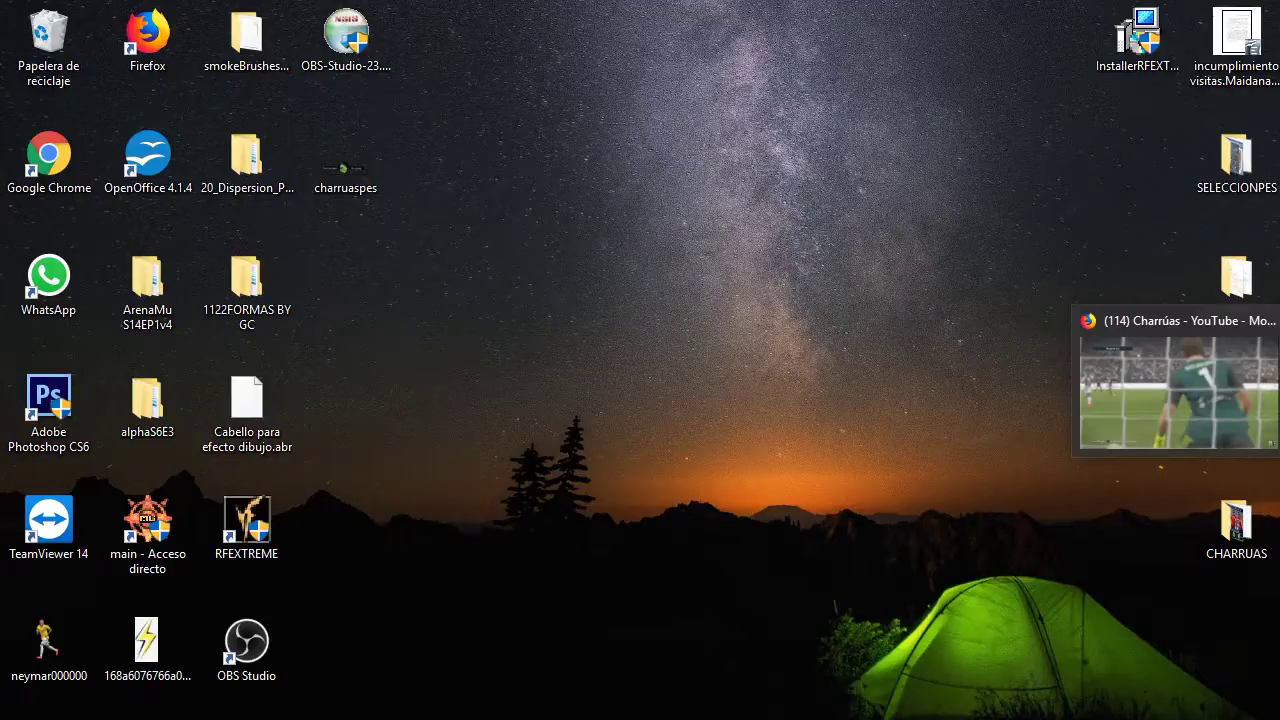
Step: Open the Aplicaciones y características page of the Windows settings and maximize its window
key("super")
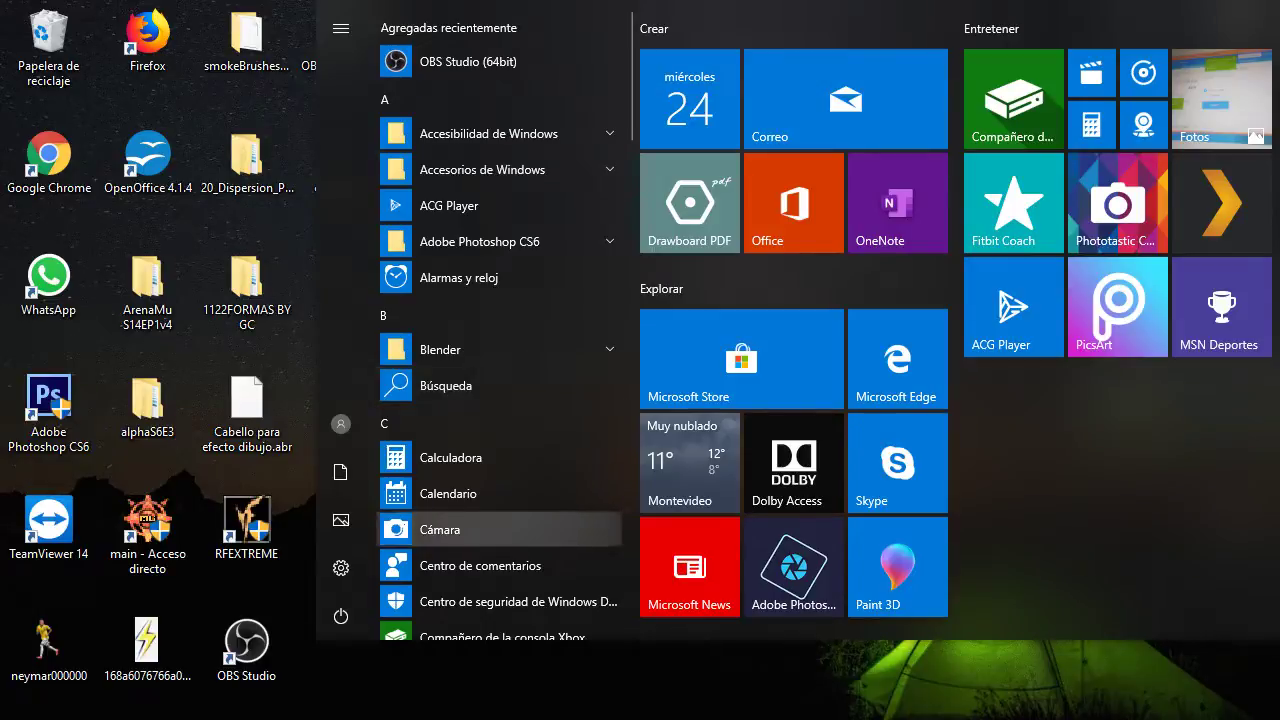
scroll(500, 340, "down", 2)
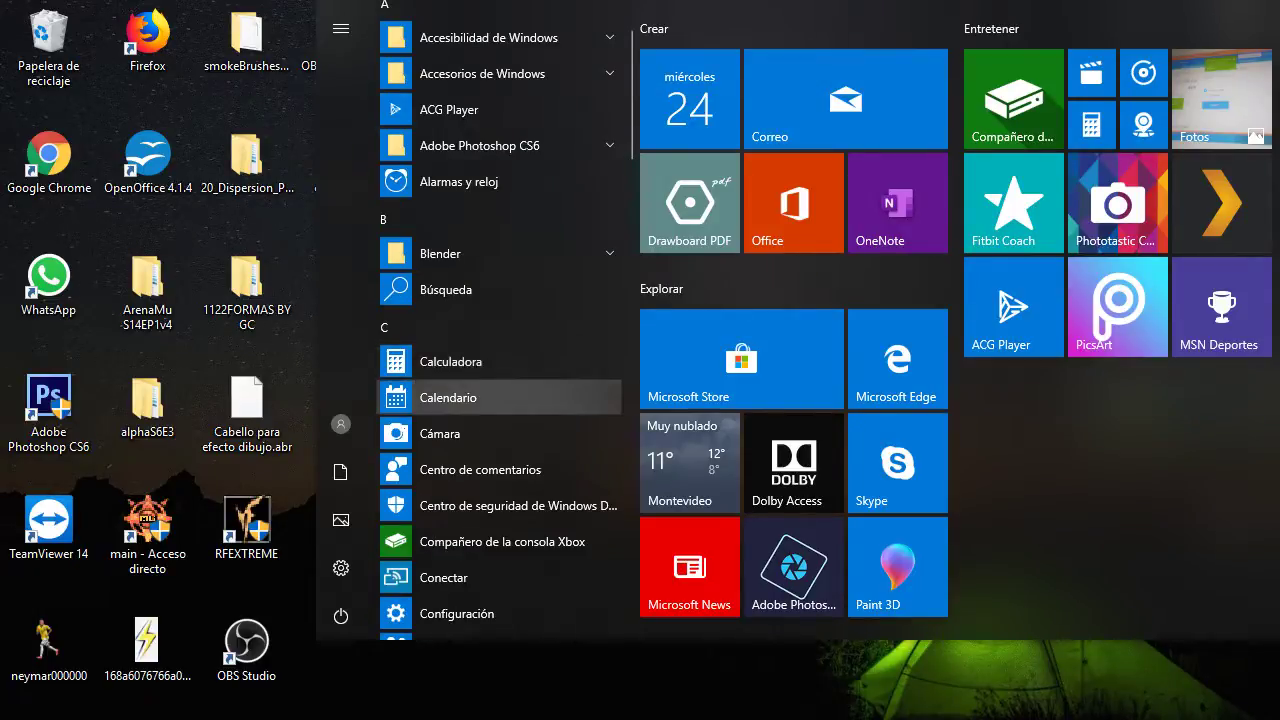
scroll(500, 550, "down", 2)
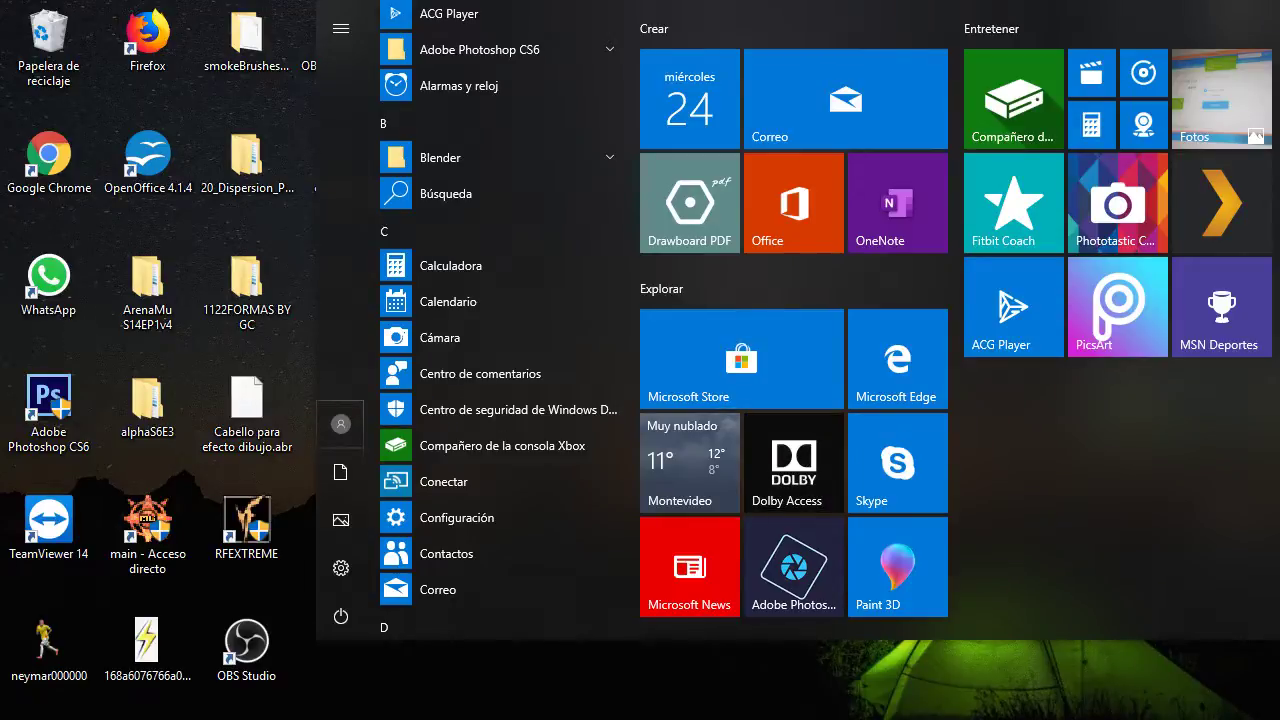
left_click(340, 567)
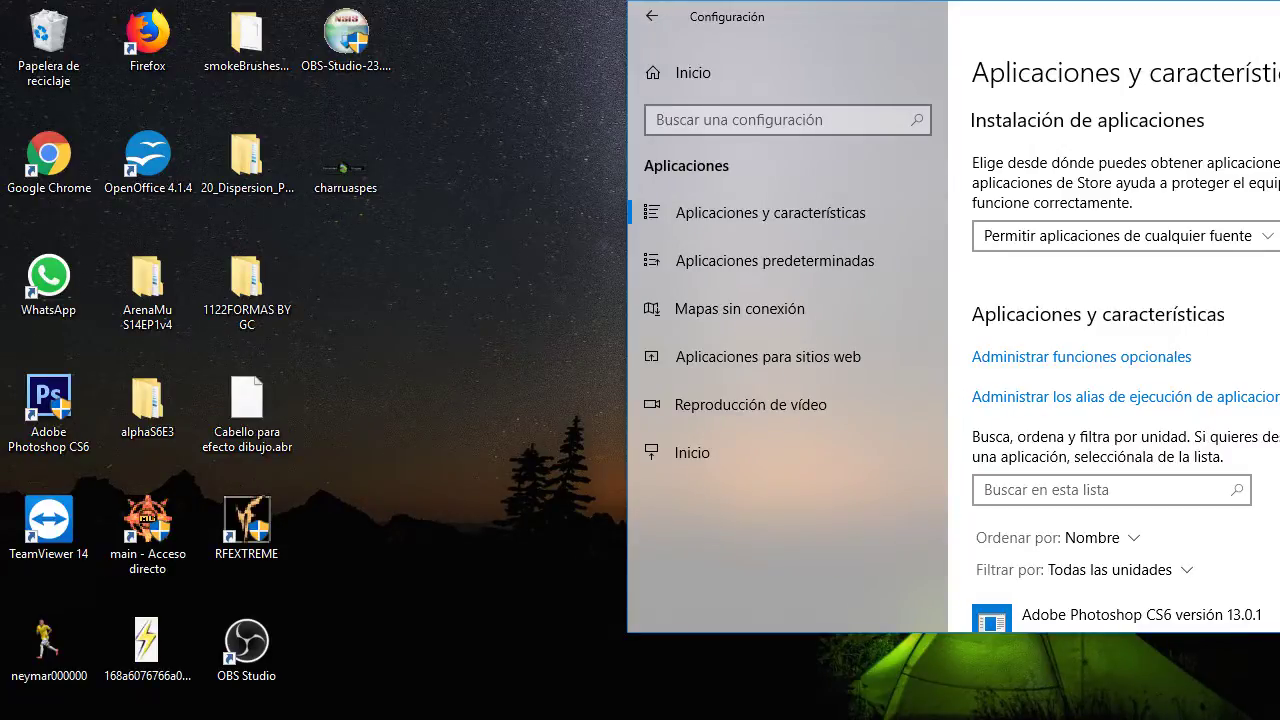
key("super+Up")
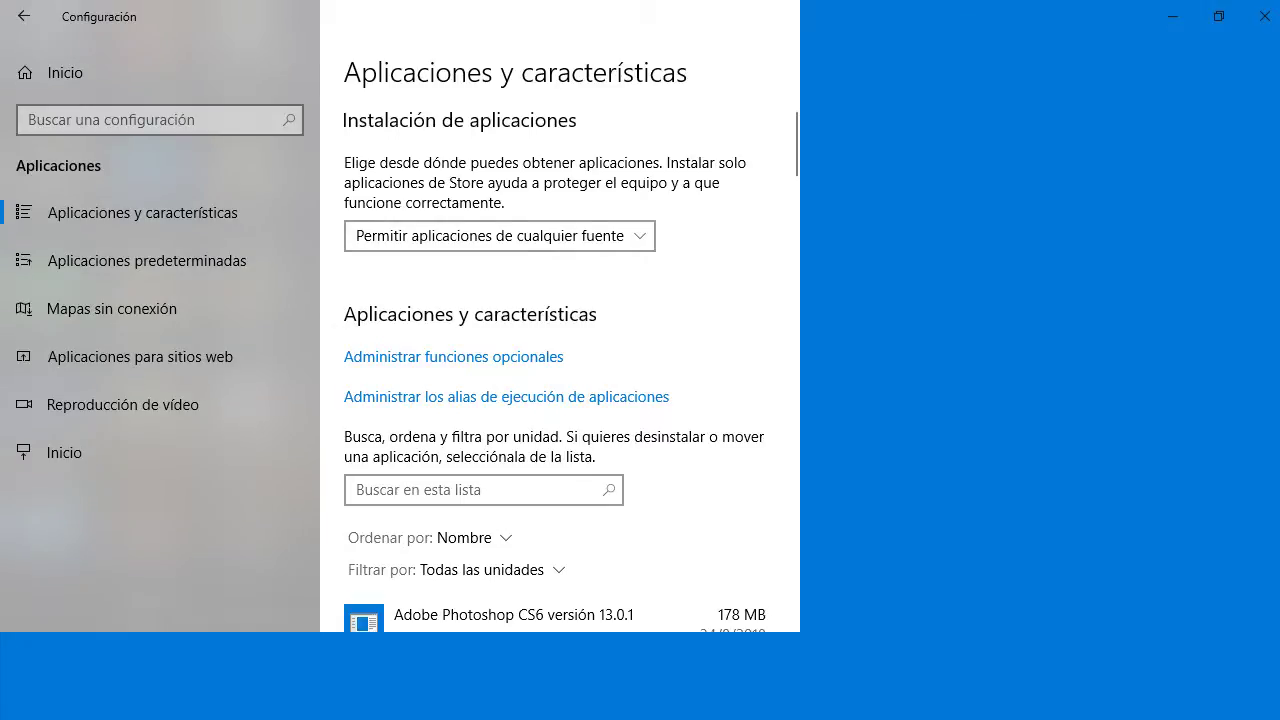
Step: Uninstall Blender from the installed apps list and confirm the removal
scroll(560, 508, "down", 2)
scroll(560, 545, "down", 2)
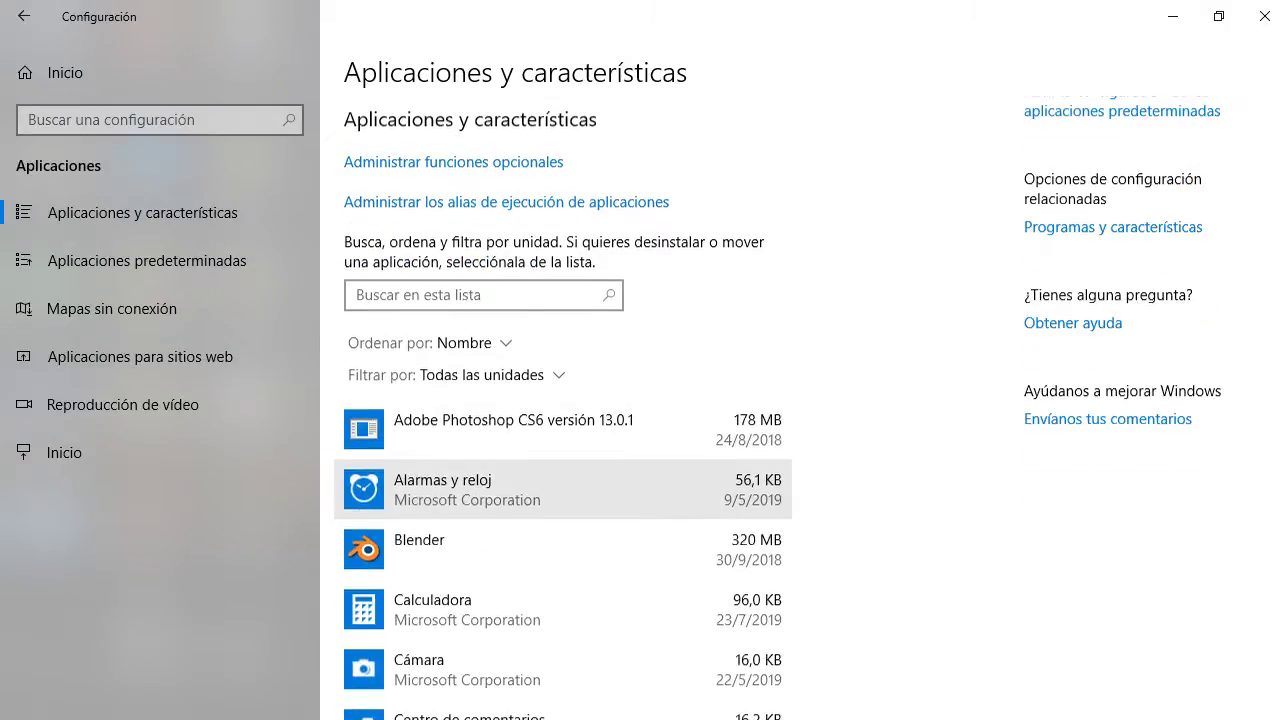
left_click(560, 514)
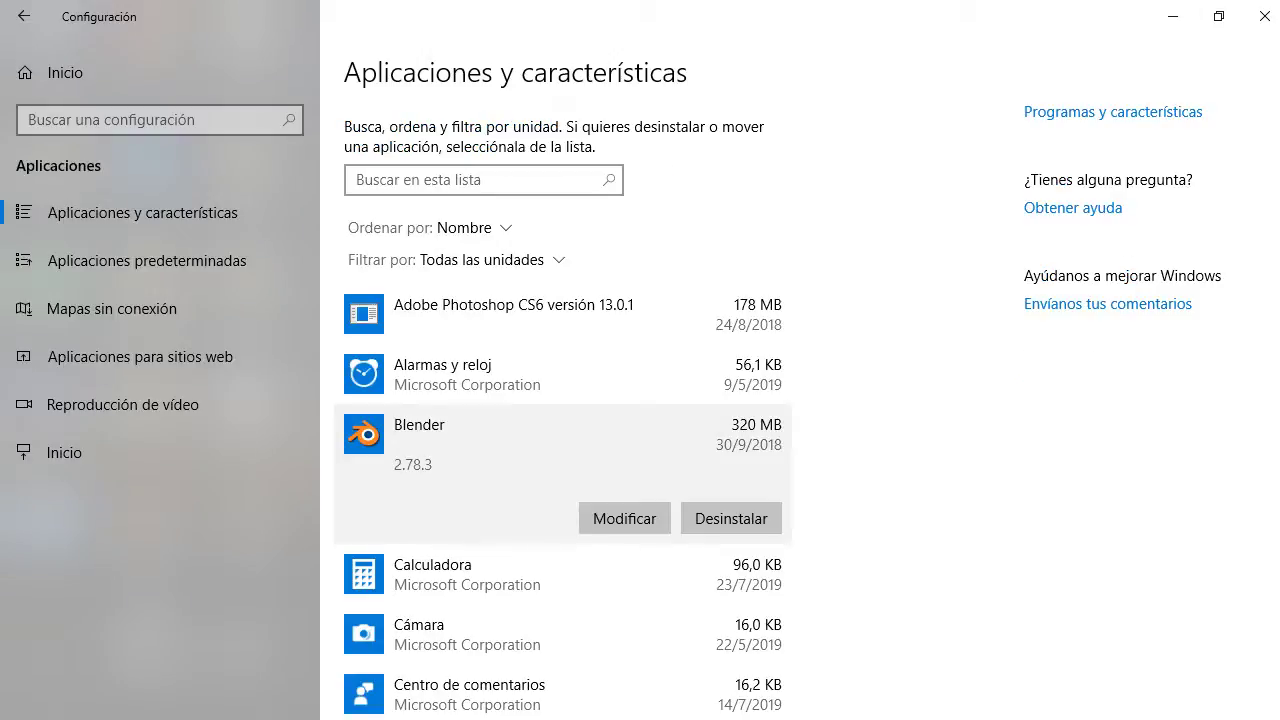
left_click(731, 518)
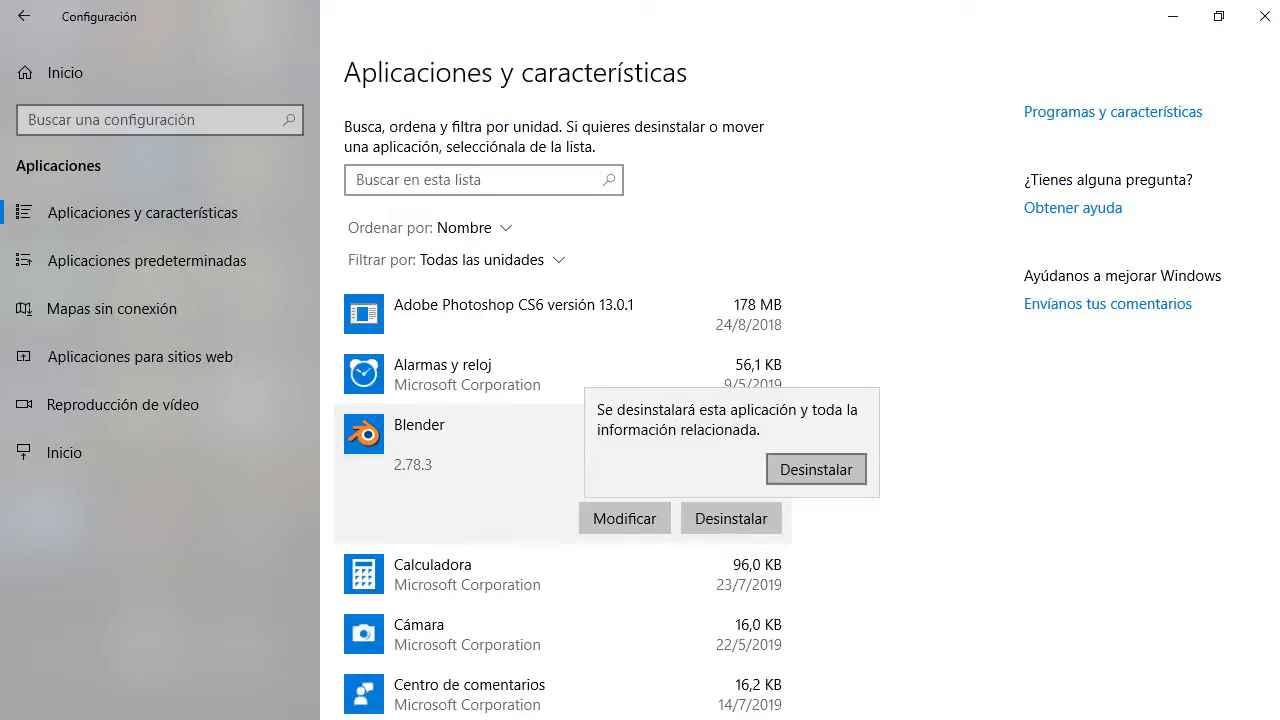
left_click(816, 469)
Step: Find Instagram among the installed apps and uninstall it, confirming the removal
scroll(560, 464, "down", 4)
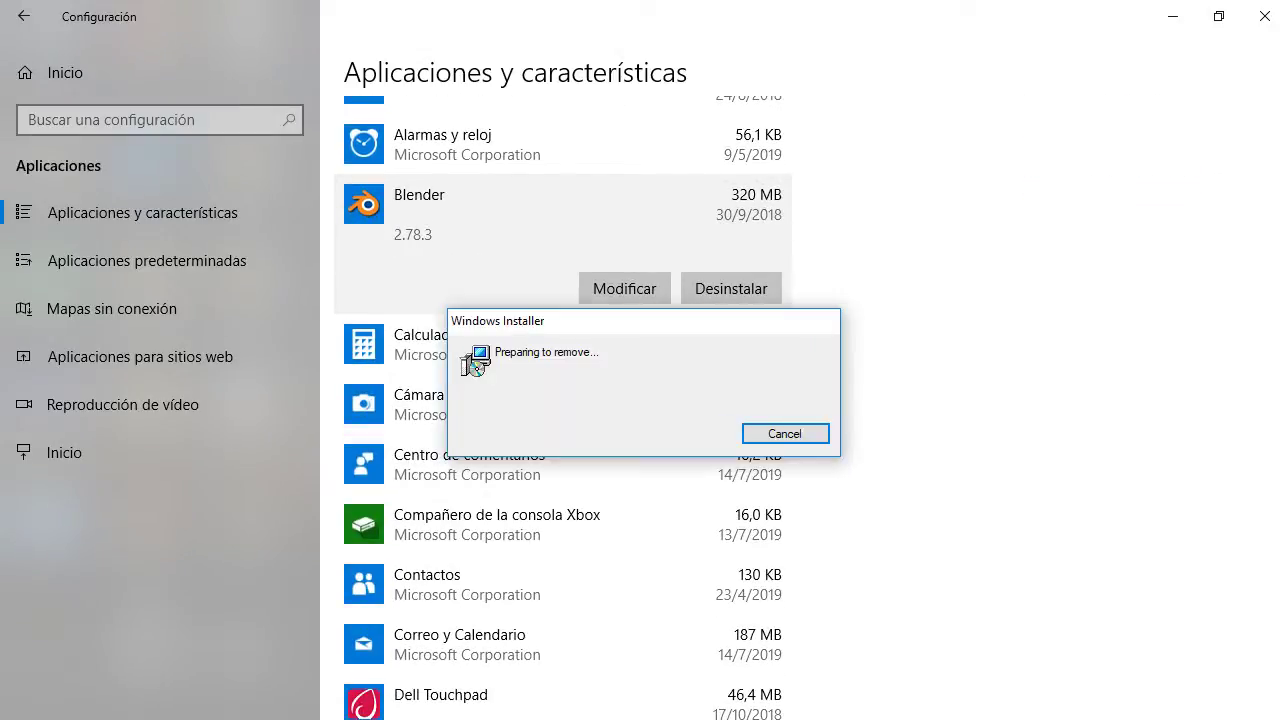
scroll(560, 525, "down", 4)
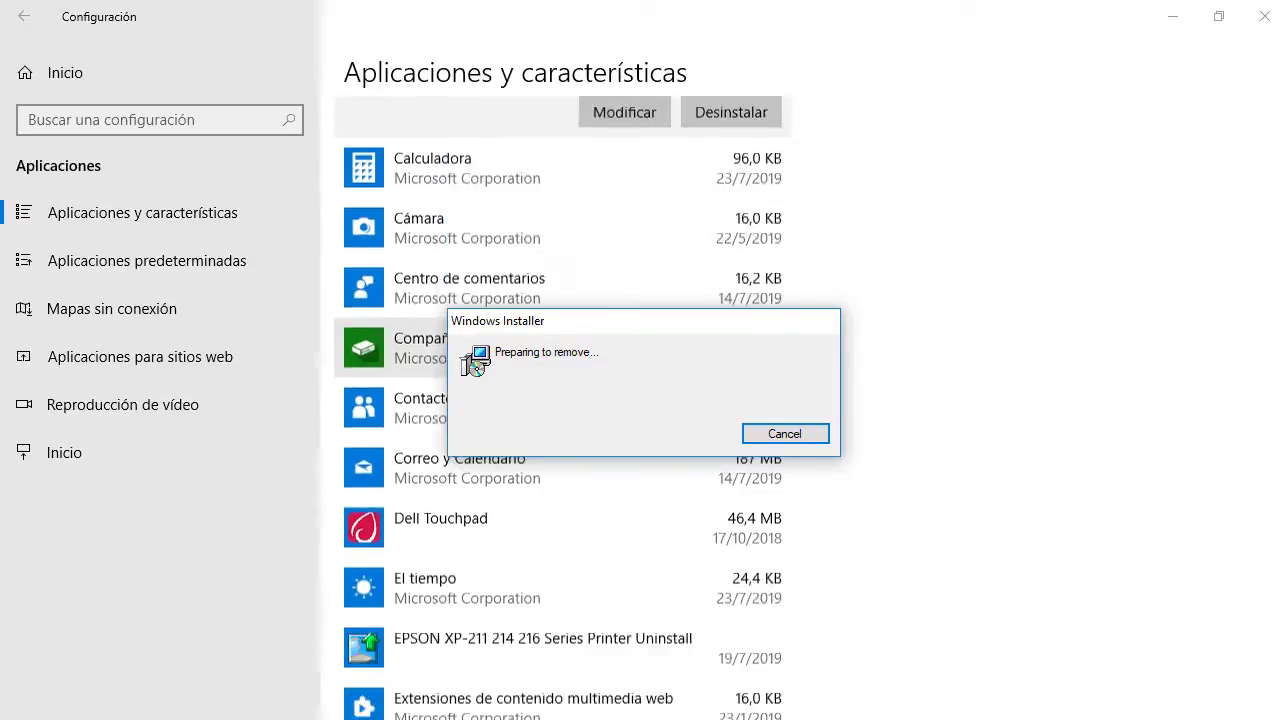
scroll(560, 535, "down", 2)
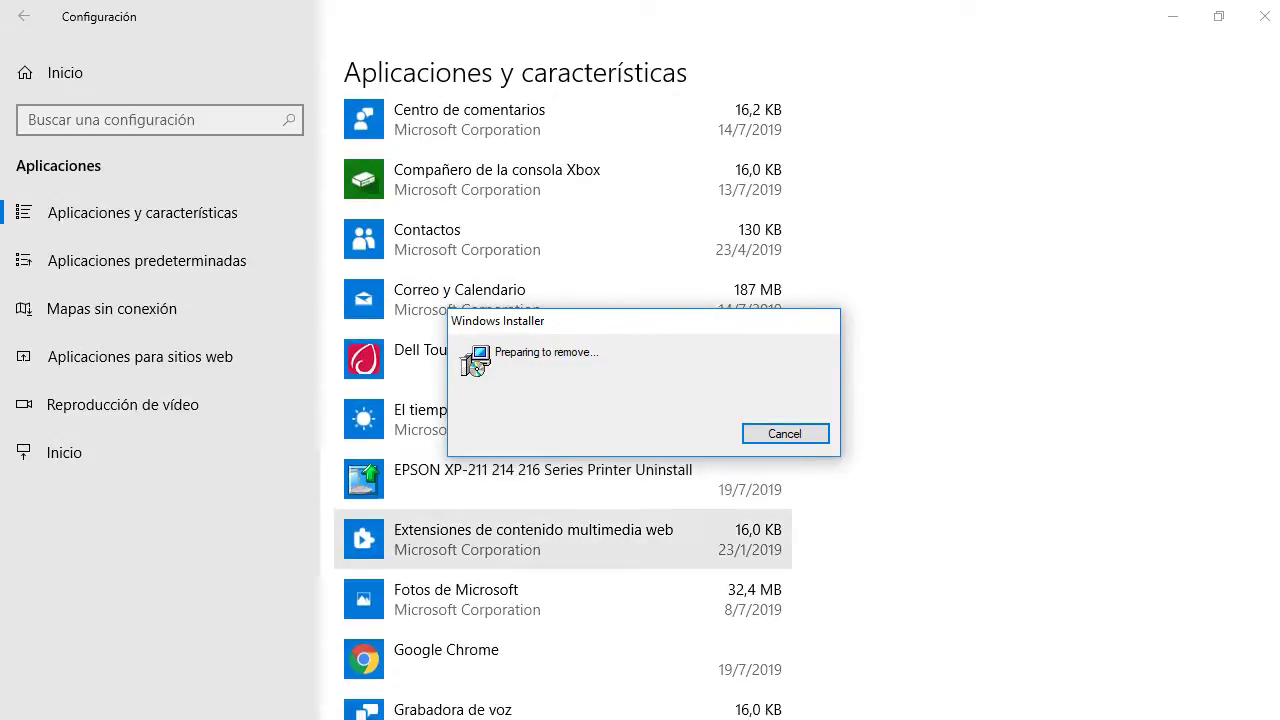
scroll(560, 505, "down", 5)
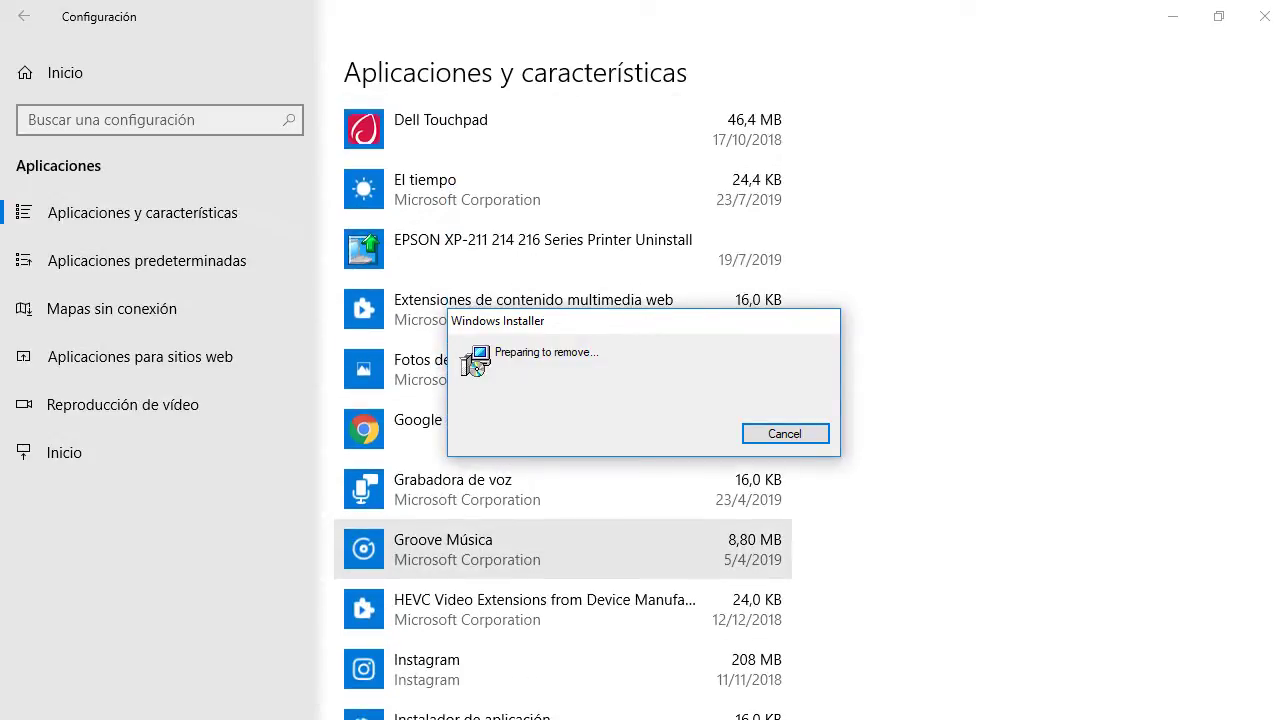
scroll(560, 540, "down", 1)
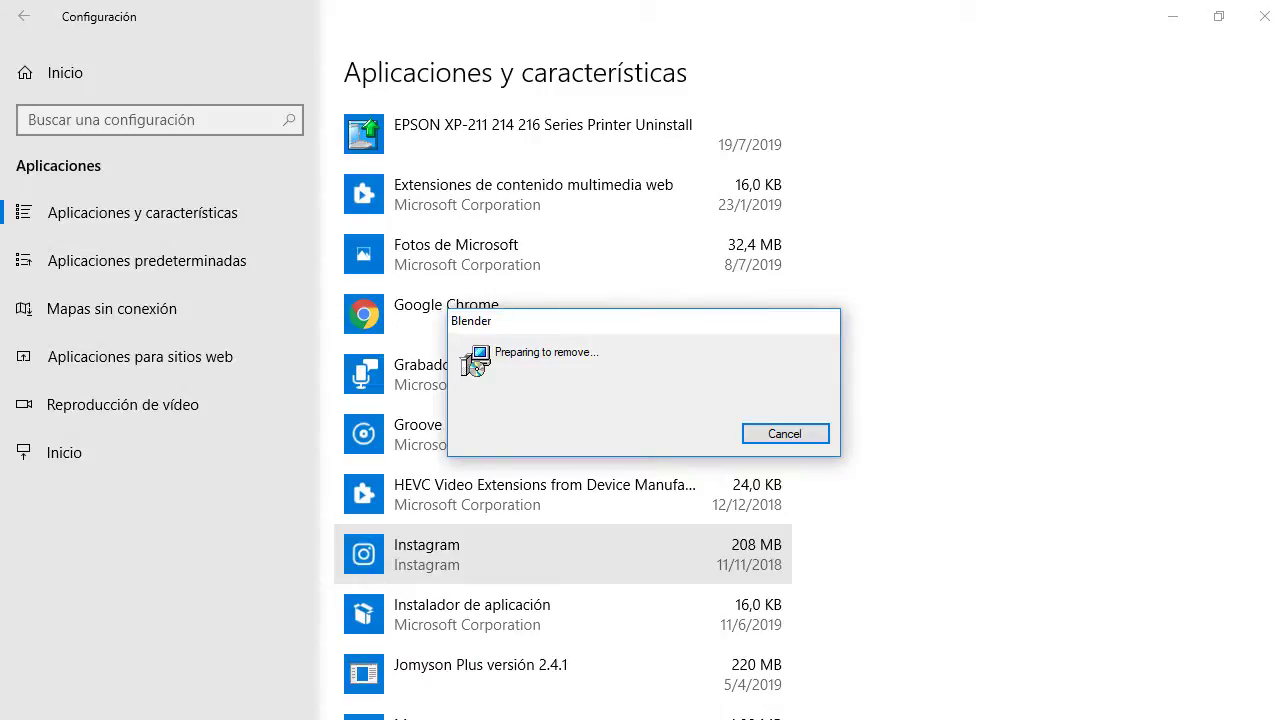
scroll(560, 554, "down", 2)
scroll(560, 554, "up", 2)
left_click(560, 554)
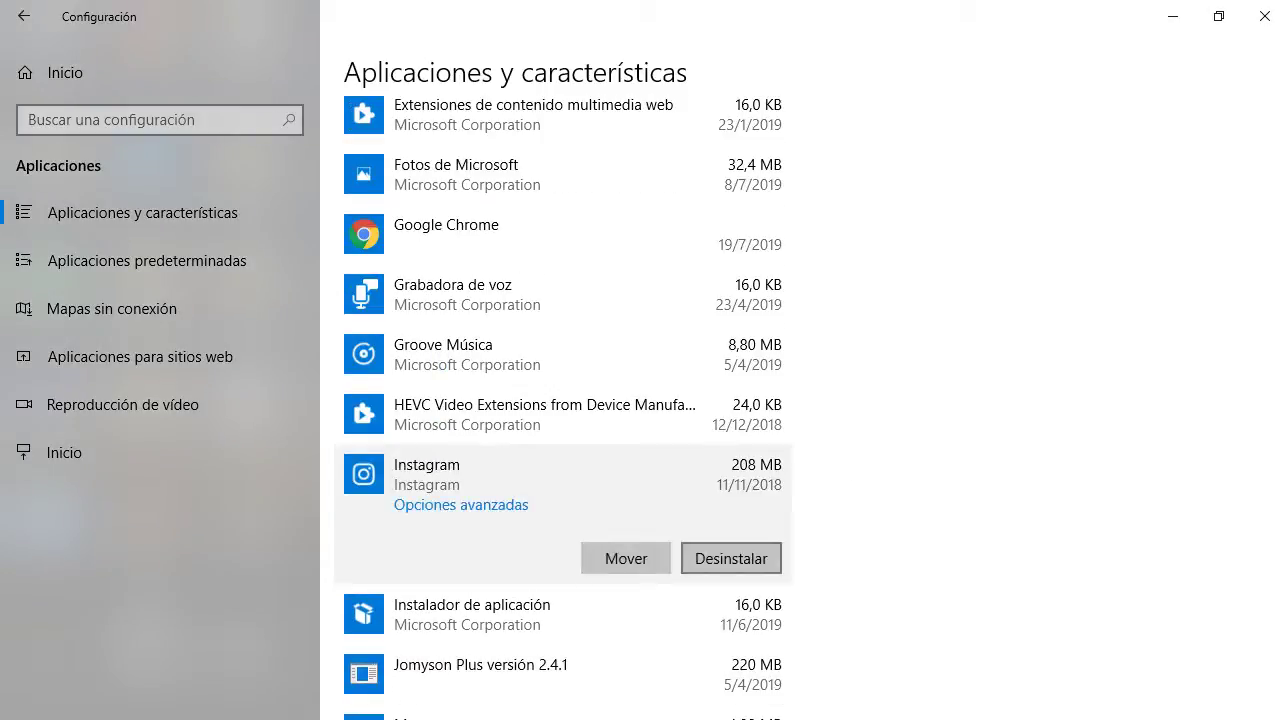
left_click(731, 558)
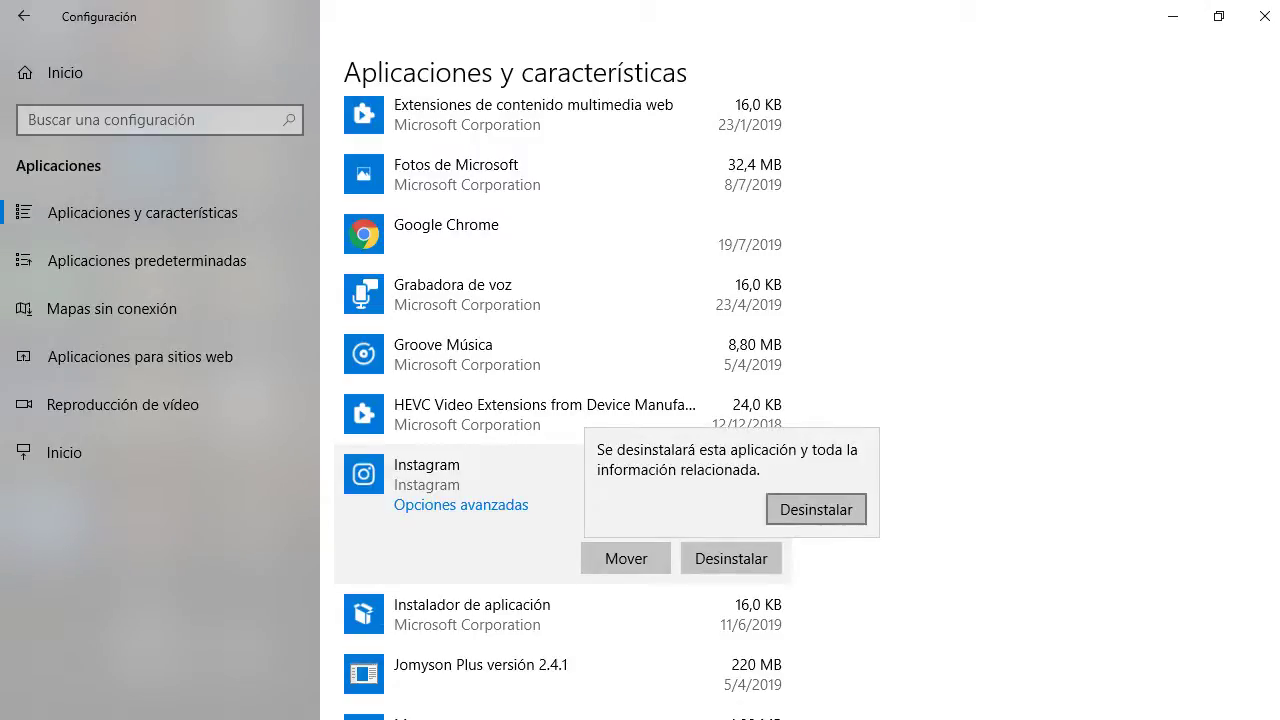
left_click(816, 509)
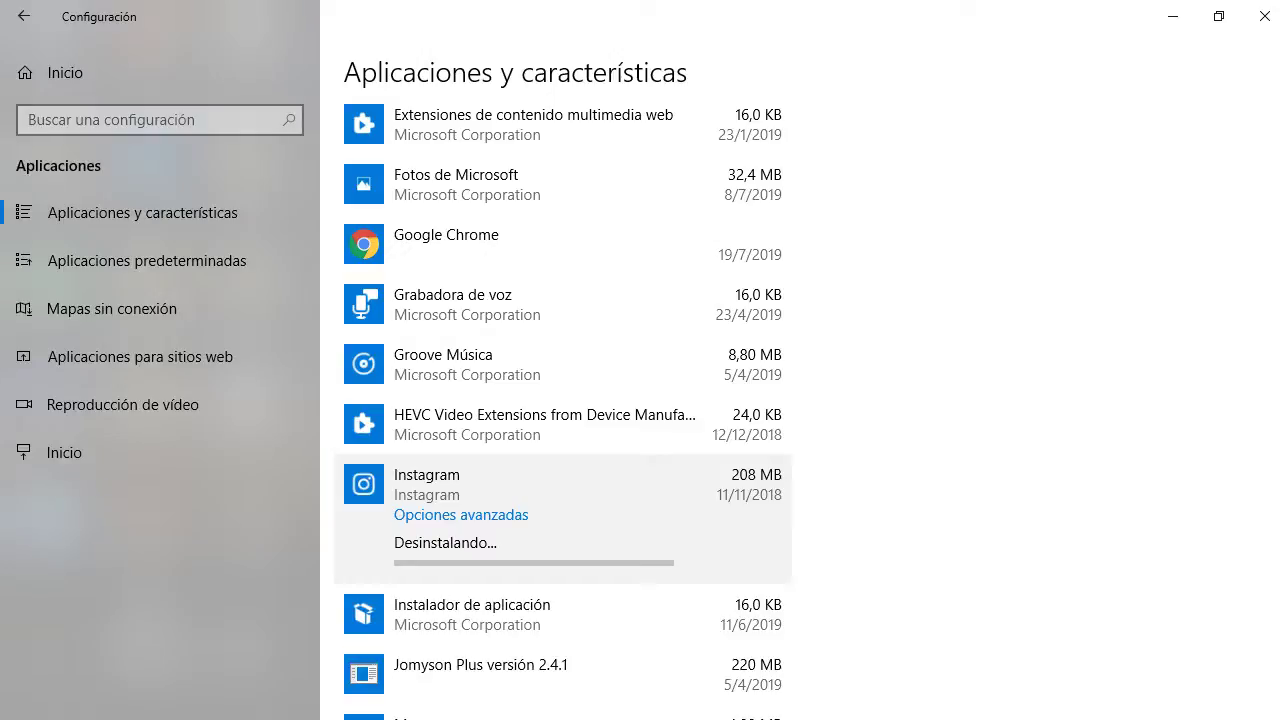
Step: Uninstall Jomyson Plus versión 2.4.1 and confirm the complete removal with all its components
scroll(560, 500, "down", 2)
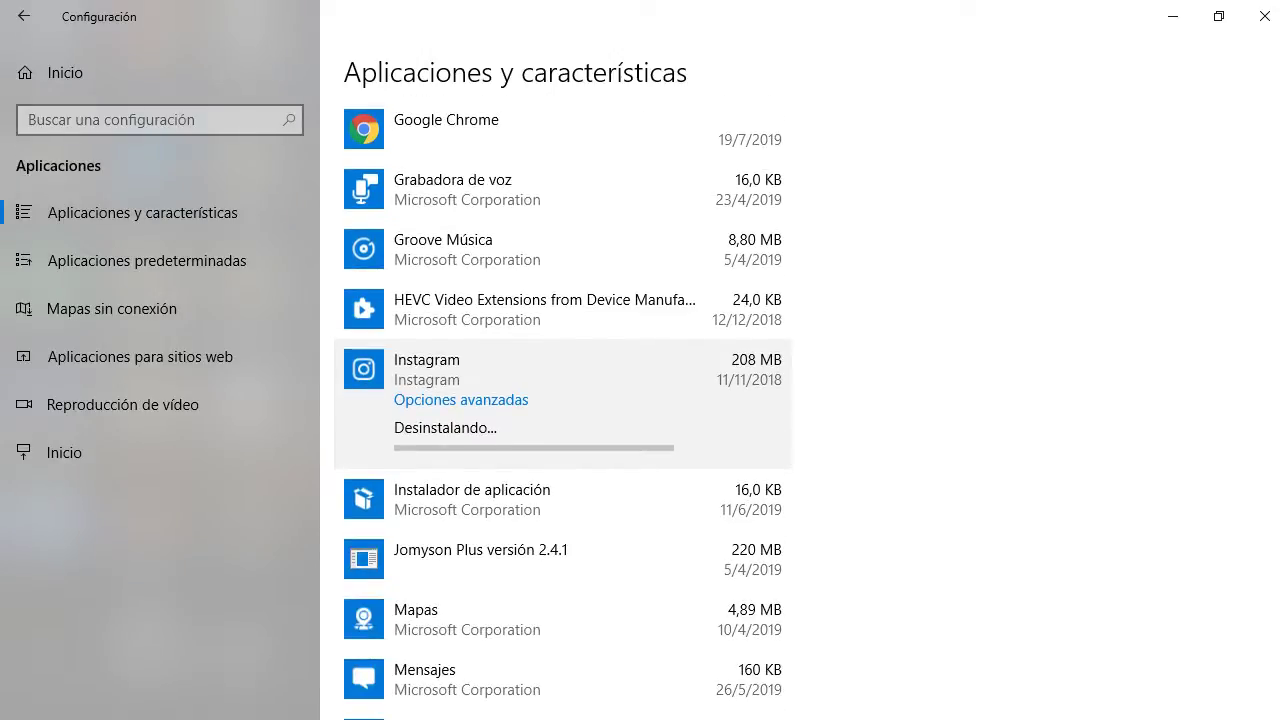
scroll(560, 500, "down", 2)
left_click(560, 505)
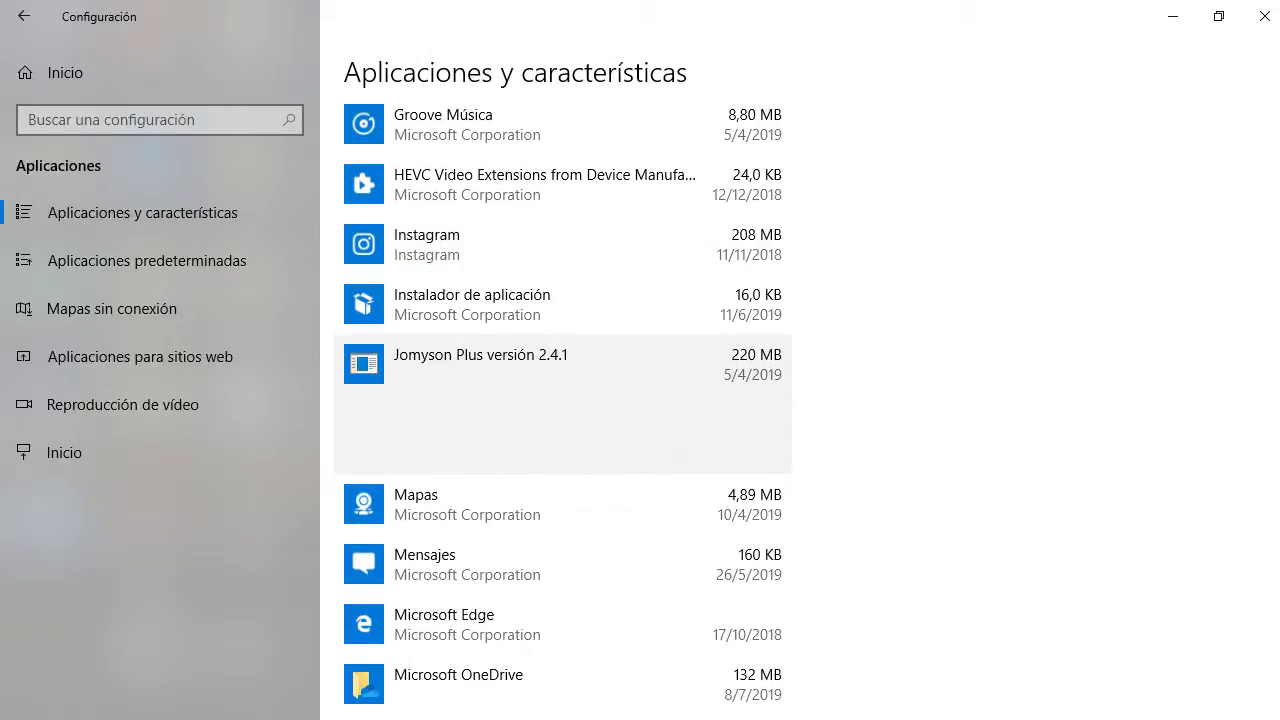
left_click(731, 448)
left_click(816, 399)
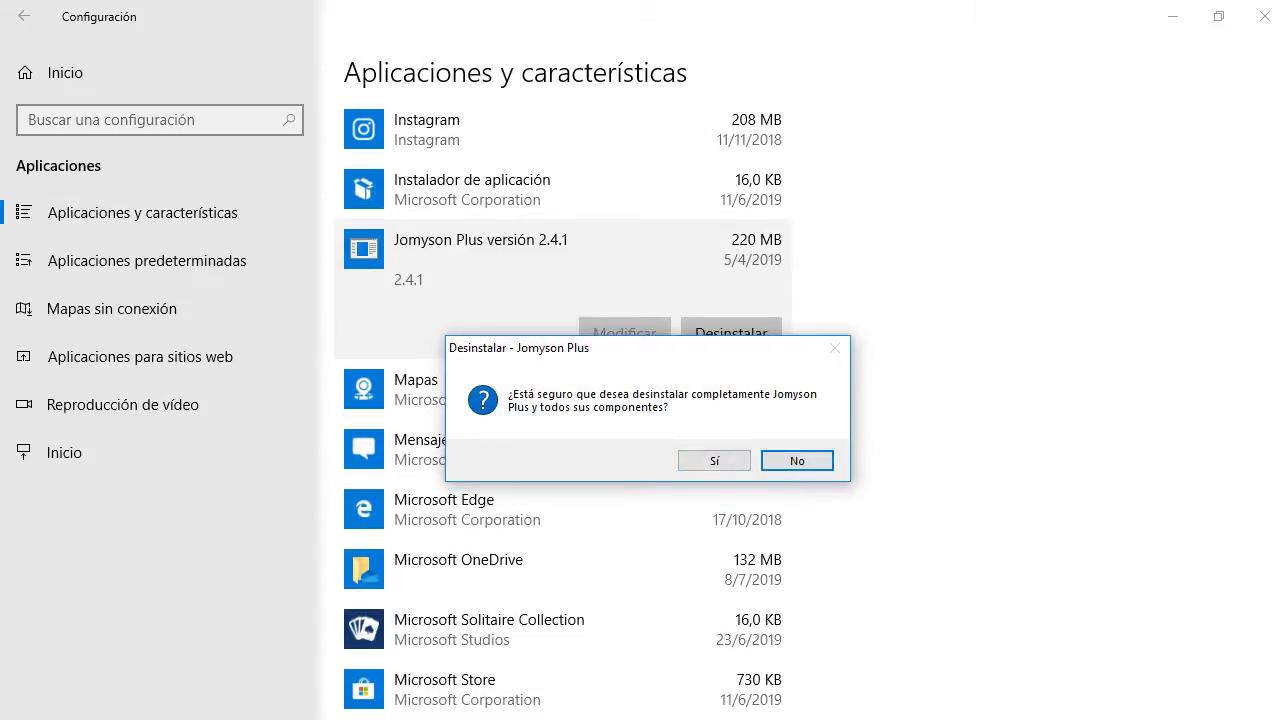
key("Left")
key("Return")
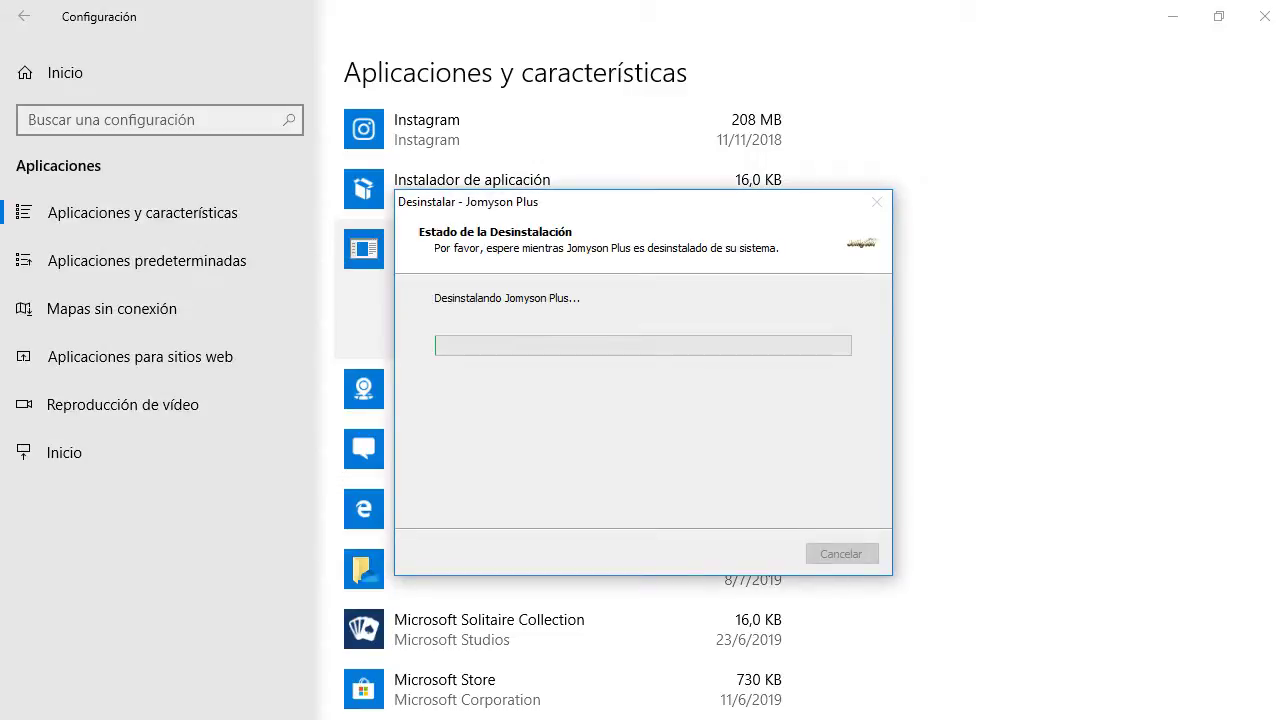
Step: Dismiss the Jomyson Plus uninstall notice and start uninstalling RFEXTREME 1.0, confirming the removal
scroll(560, 600, "down", 5)
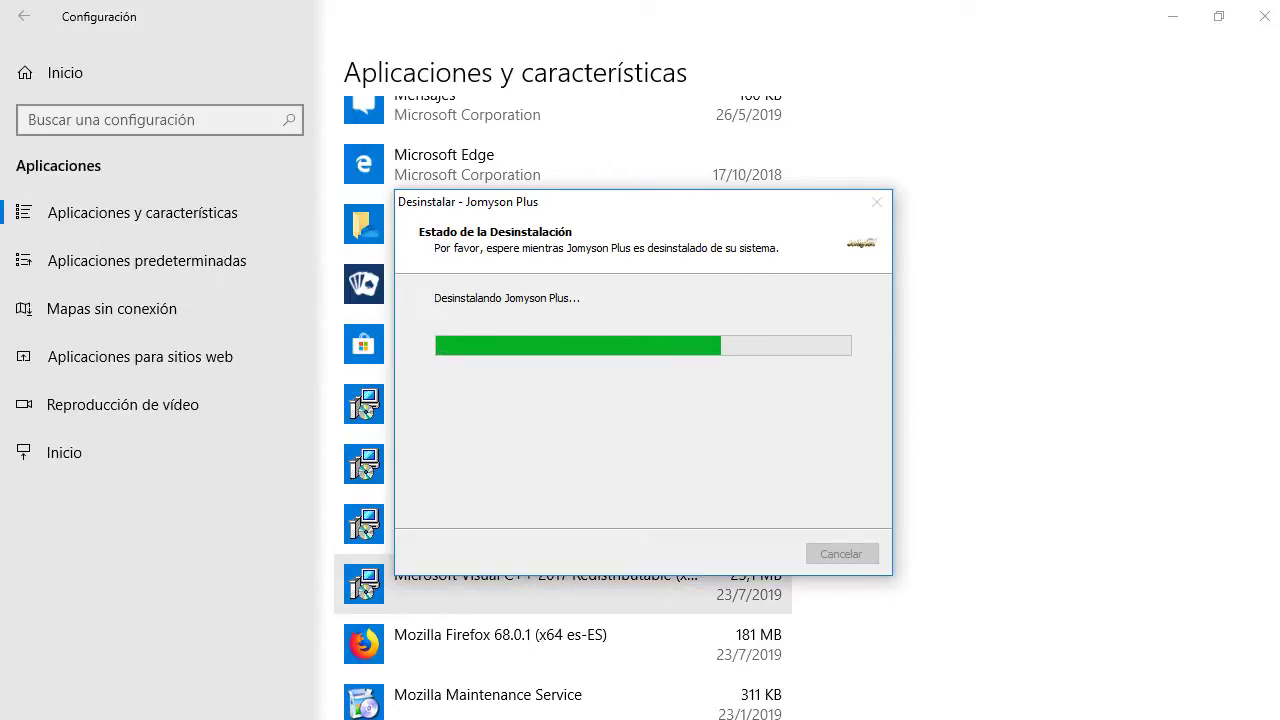
scroll(560, 590, "down", 2)
scroll(560, 595, "down", 2)
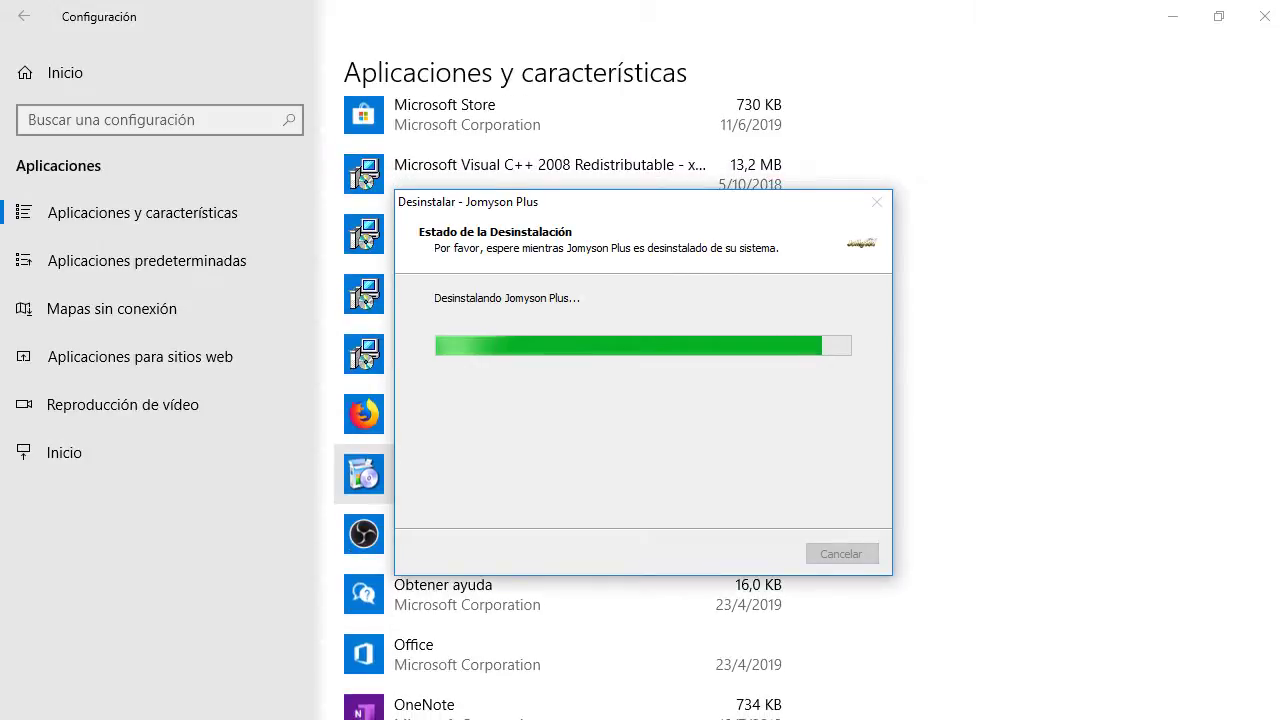
scroll(560, 600, "down", 2)
scroll(560, 600, "down", 2)
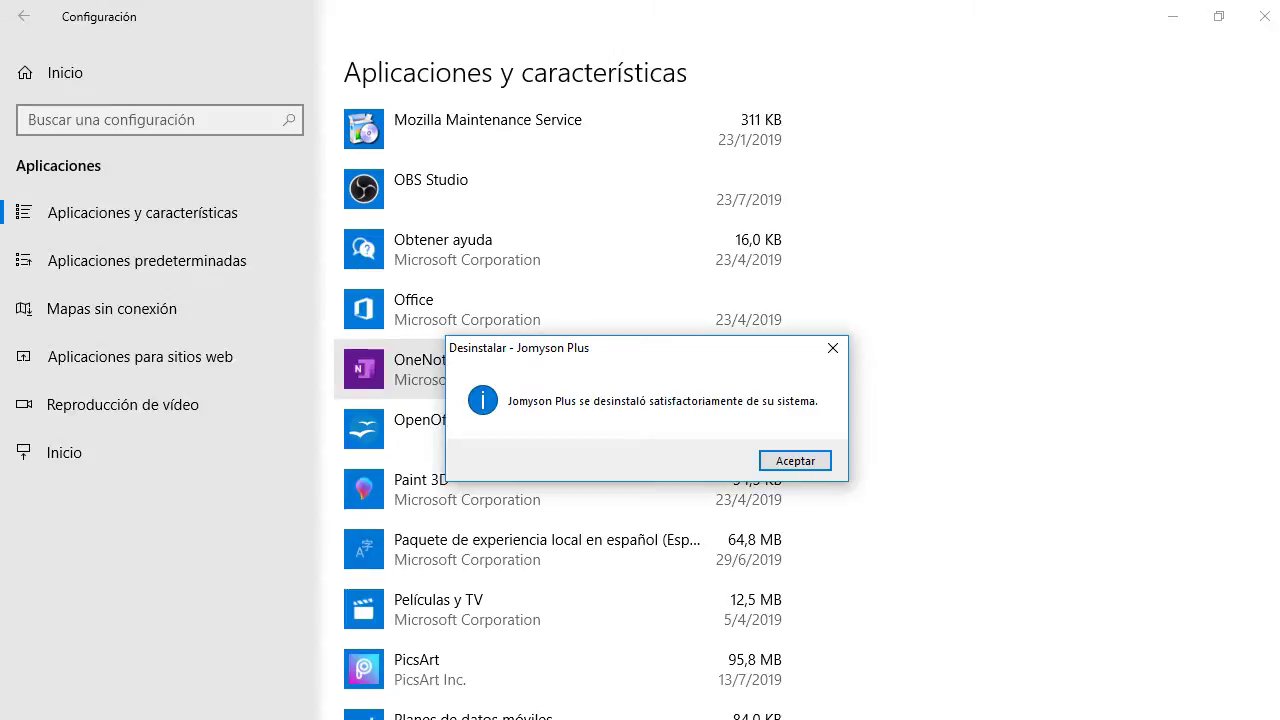
scroll(560, 600, "down", 1)
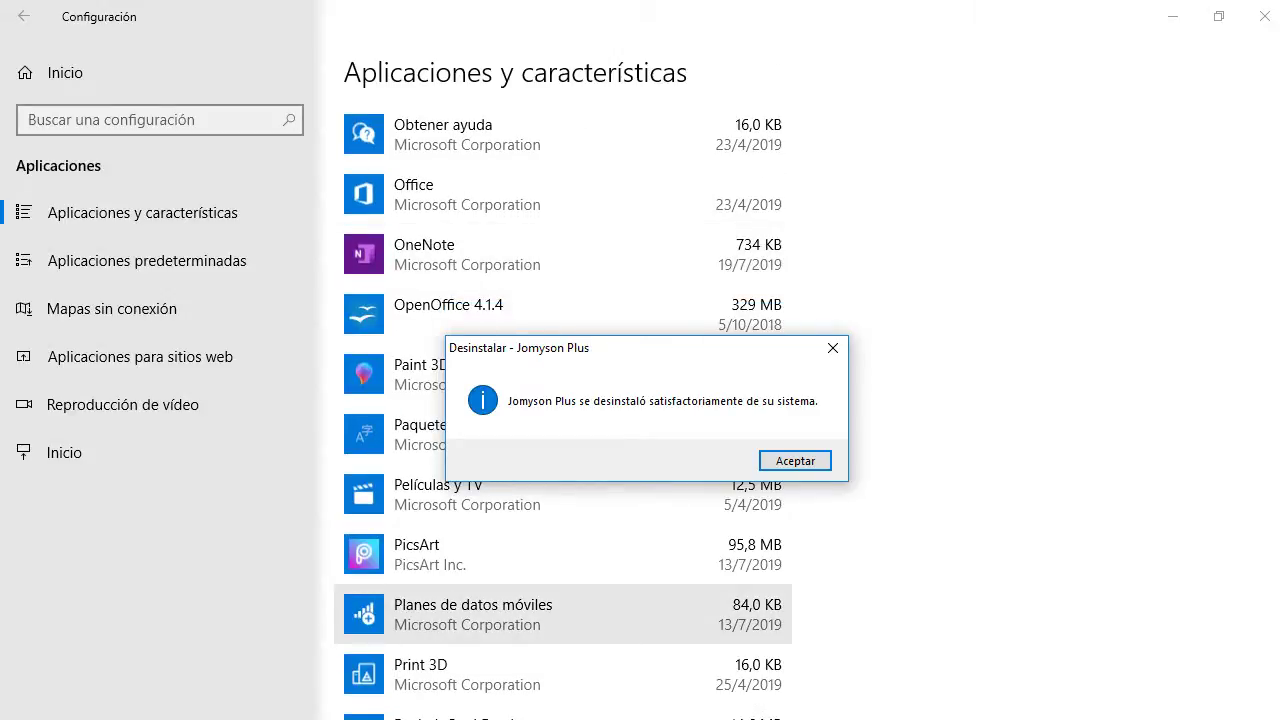
scroll(560, 600, "down", 2)
scroll(560, 600, "down", 2)
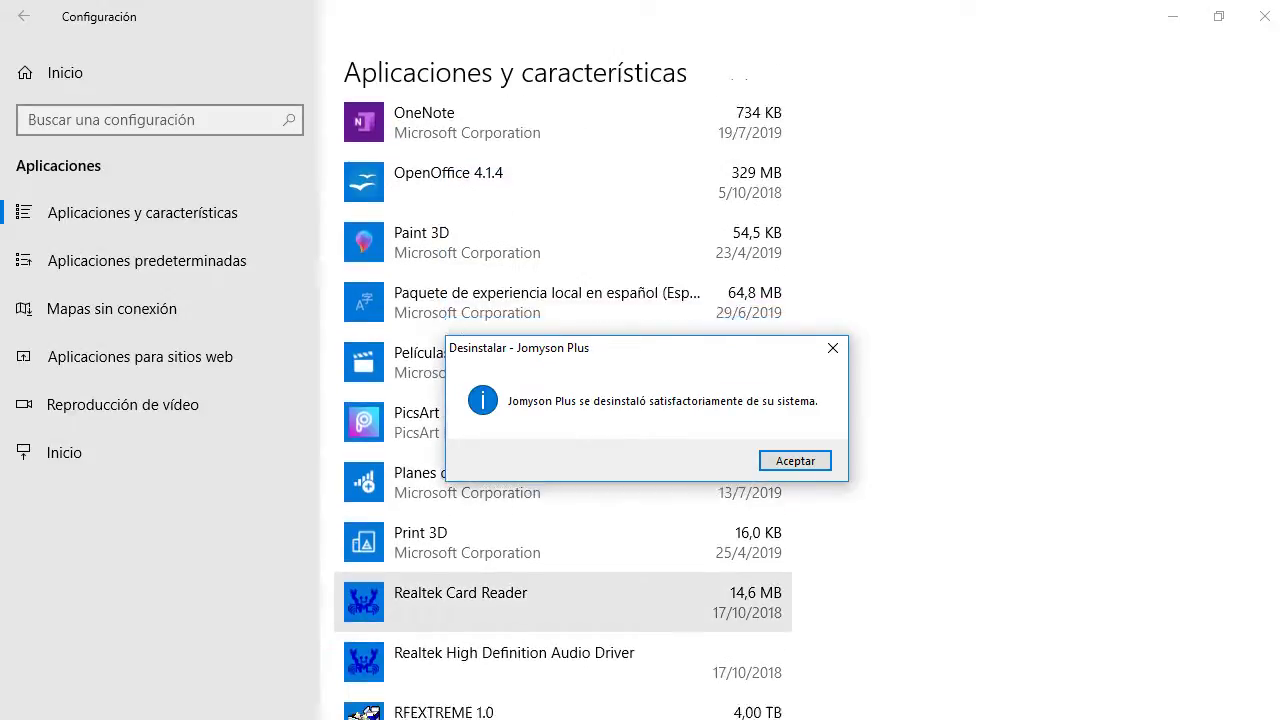
key("Return")
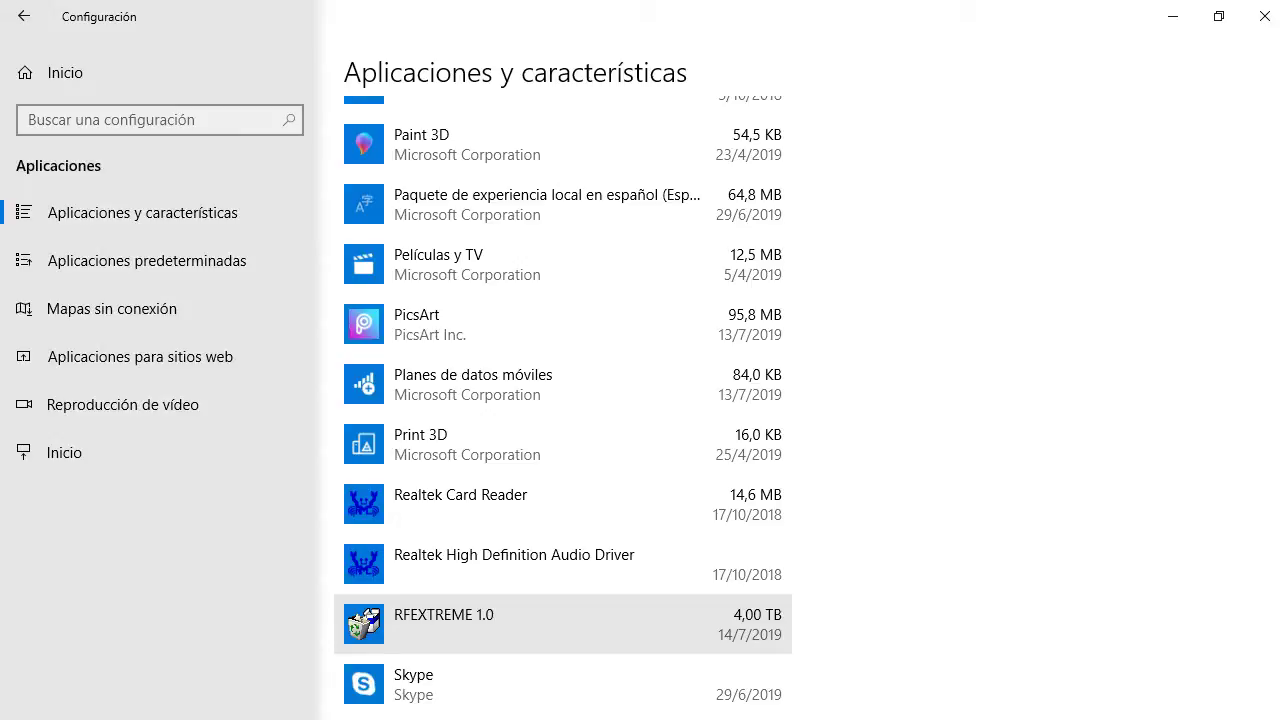
left_click(560, 624)
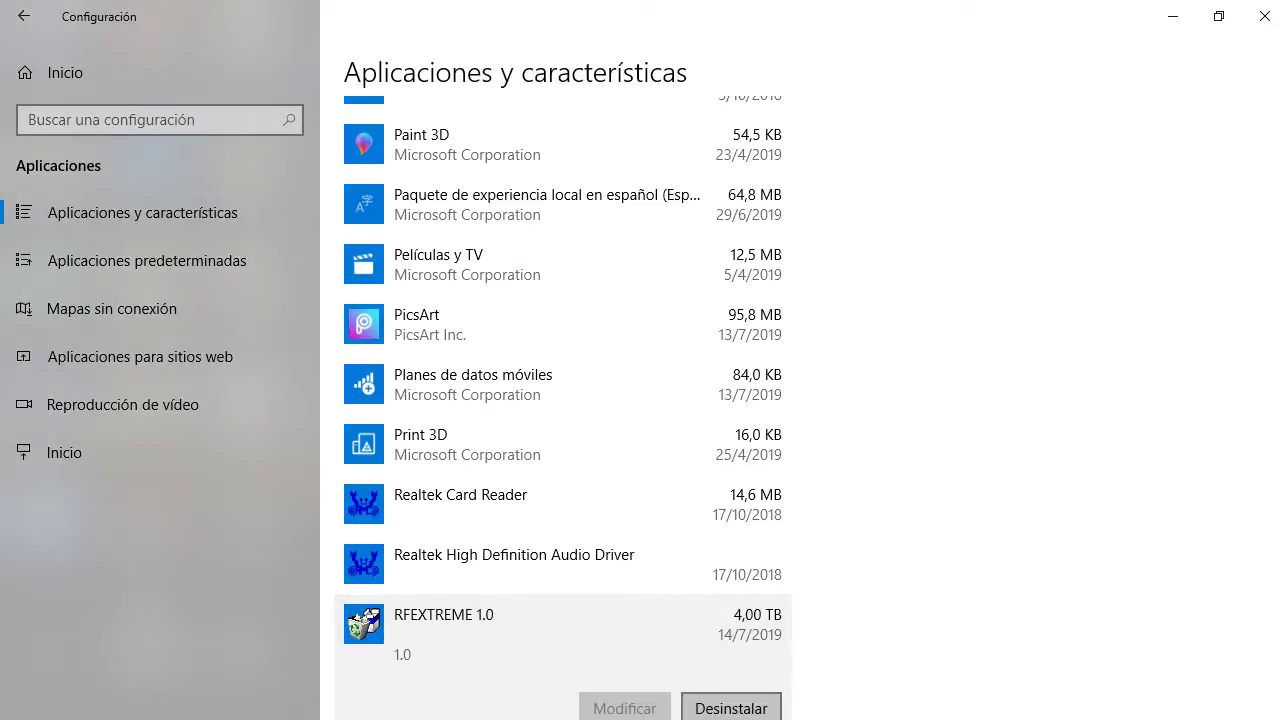
left_click(731, 708)
left_click(816, 659)
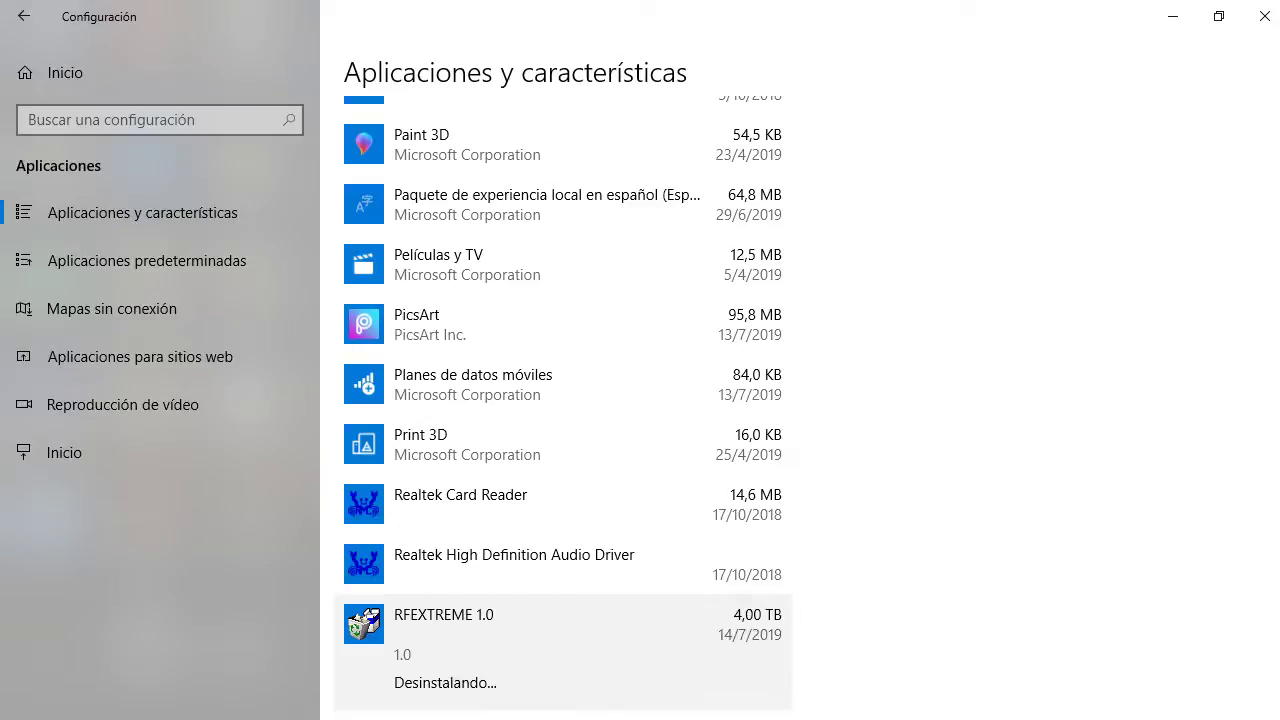
Step: Expand the Skype entry in the installed apps list and minimize the Settings window
scroll(560, 630, "down", 5)
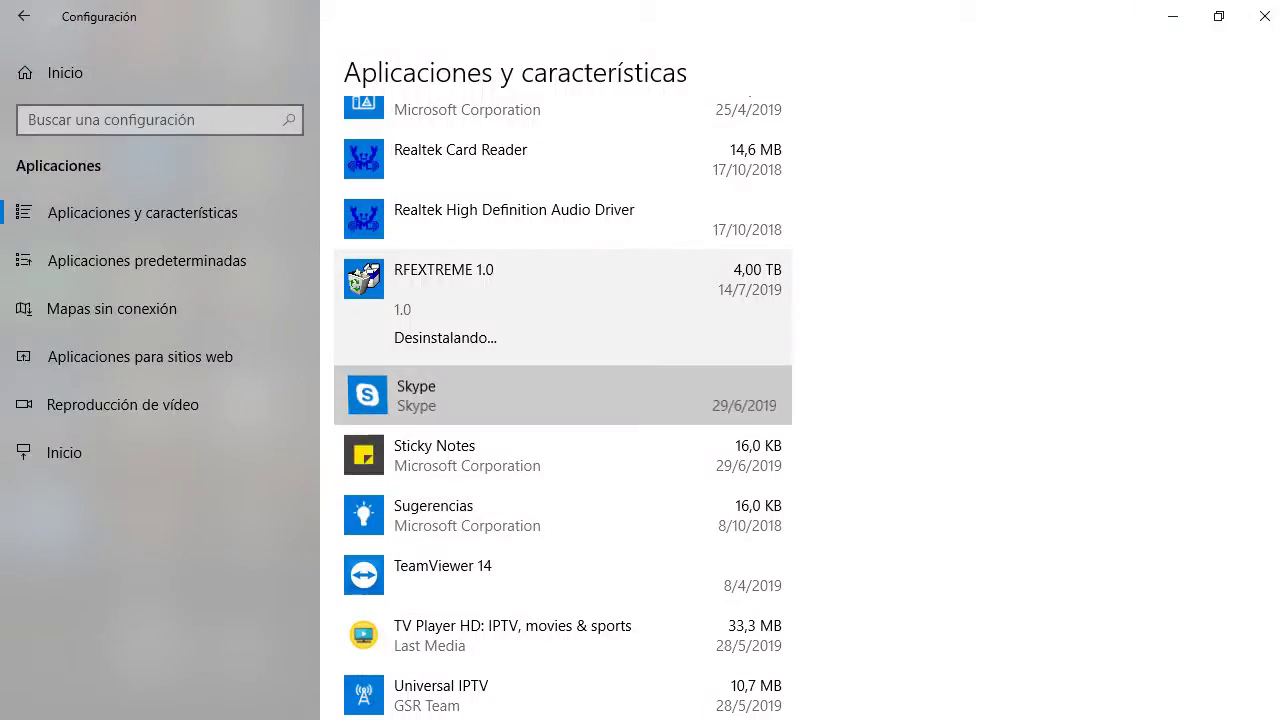
left_click(560, 395)
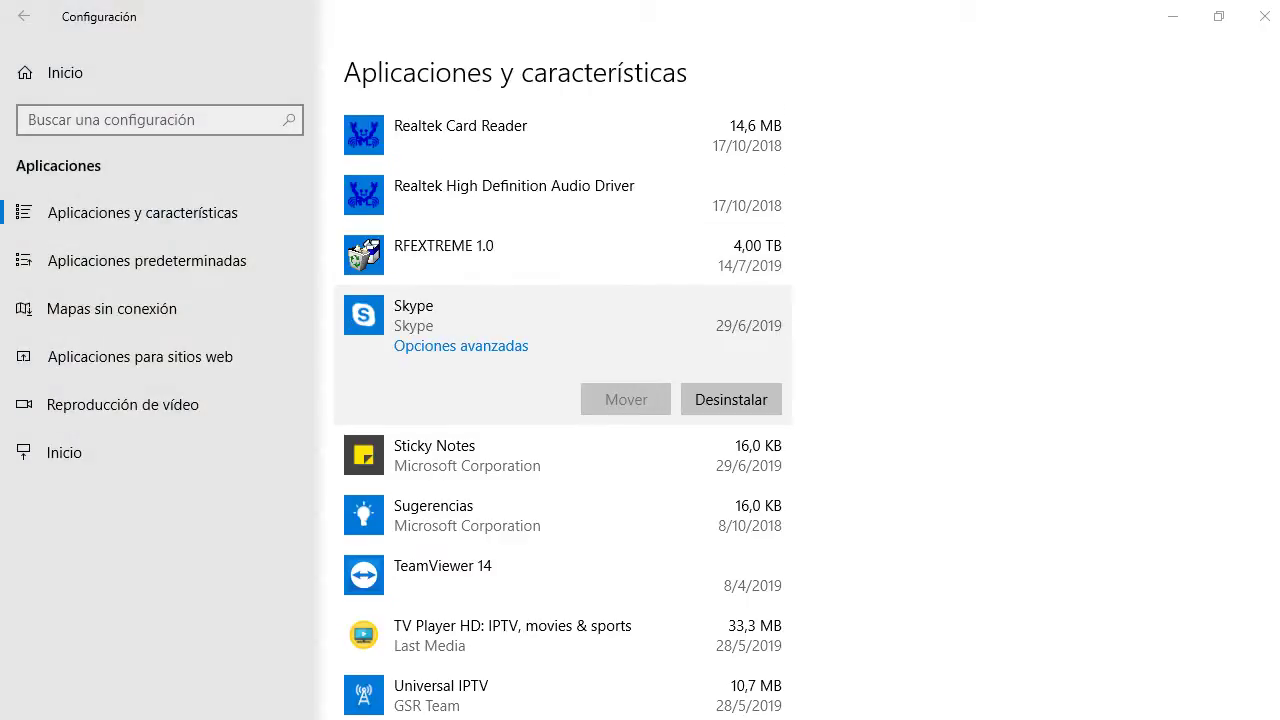
key("Return")
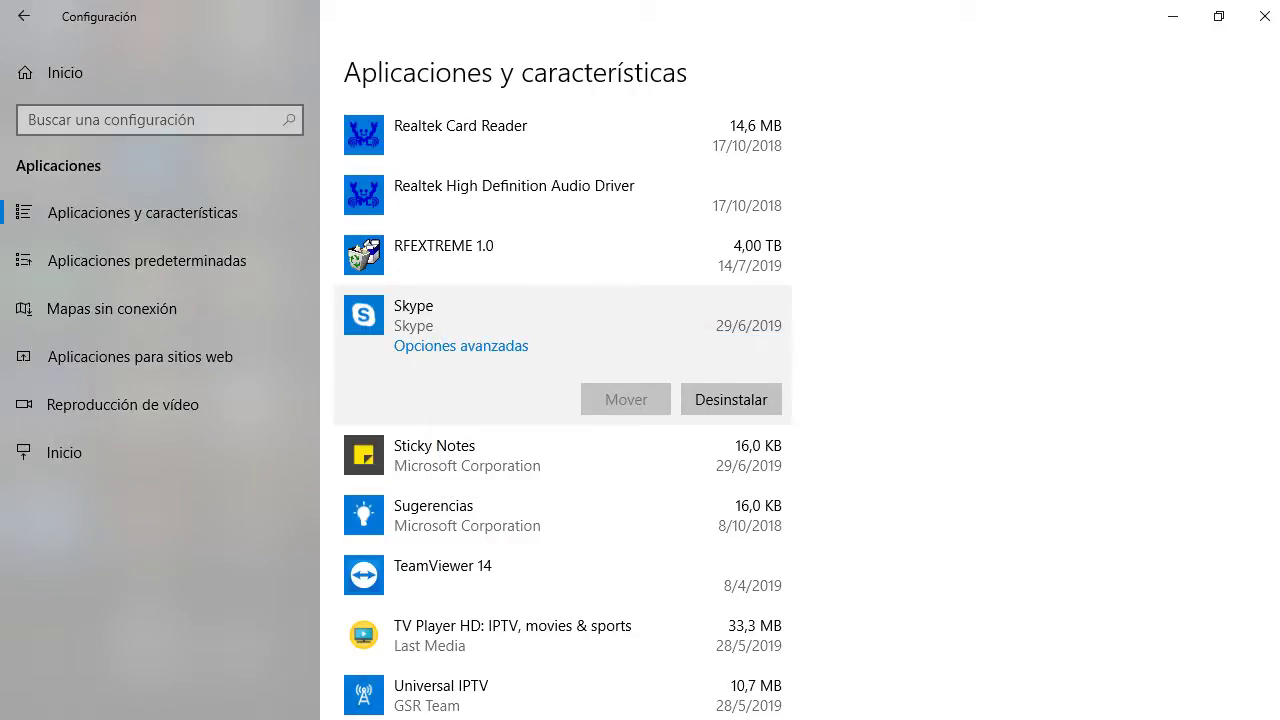
left_click(1173, 16)
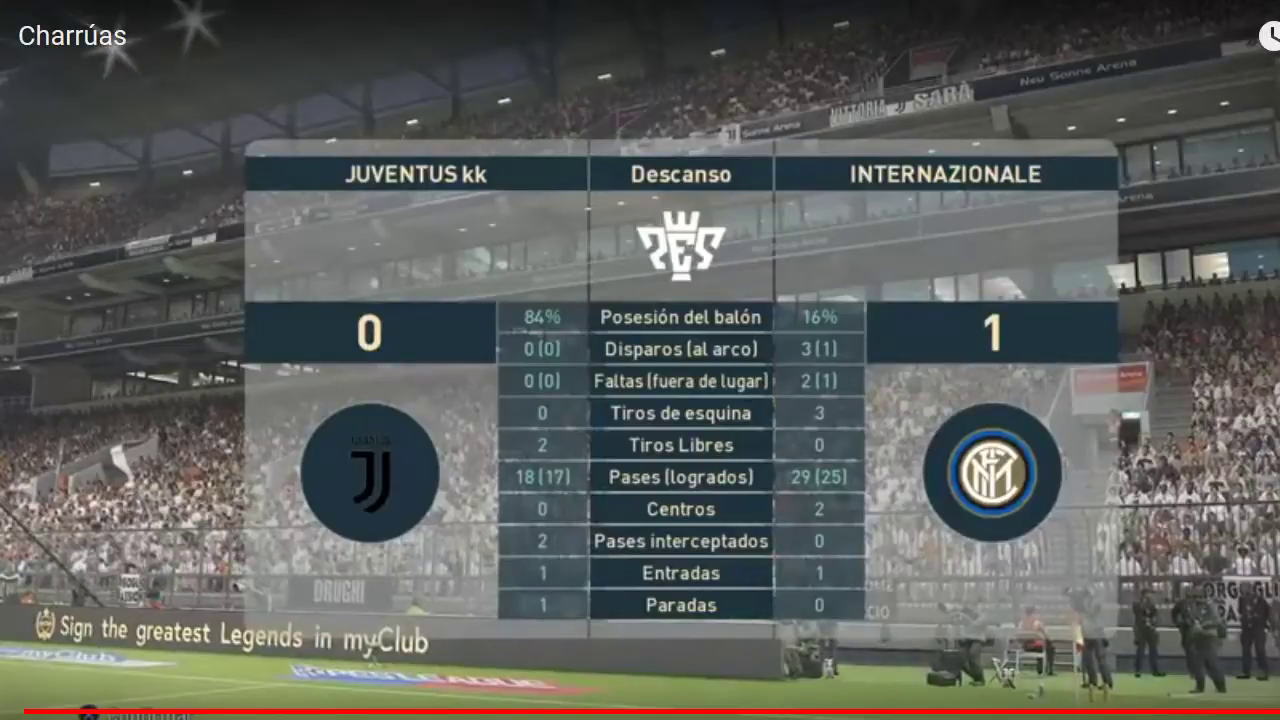
Step: Pause the YouTube live video, leave full screen and open the signed-in account's own channel page
key("k")
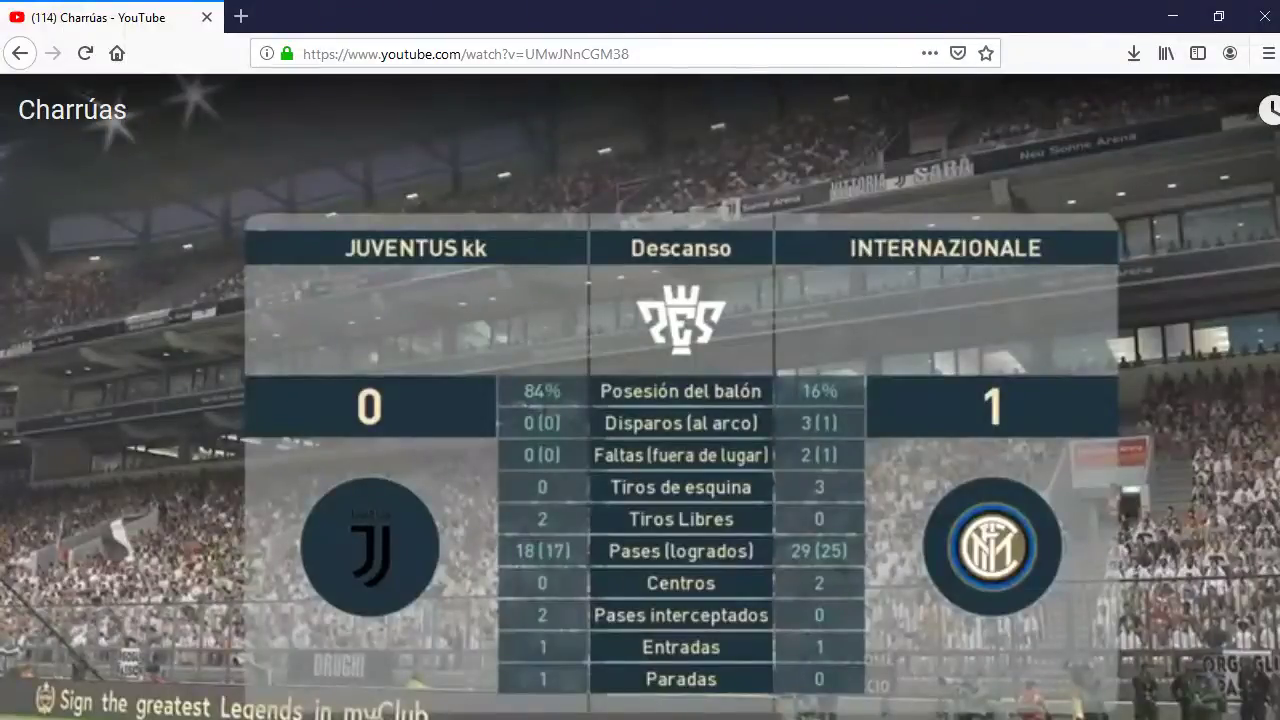
key("Escape")
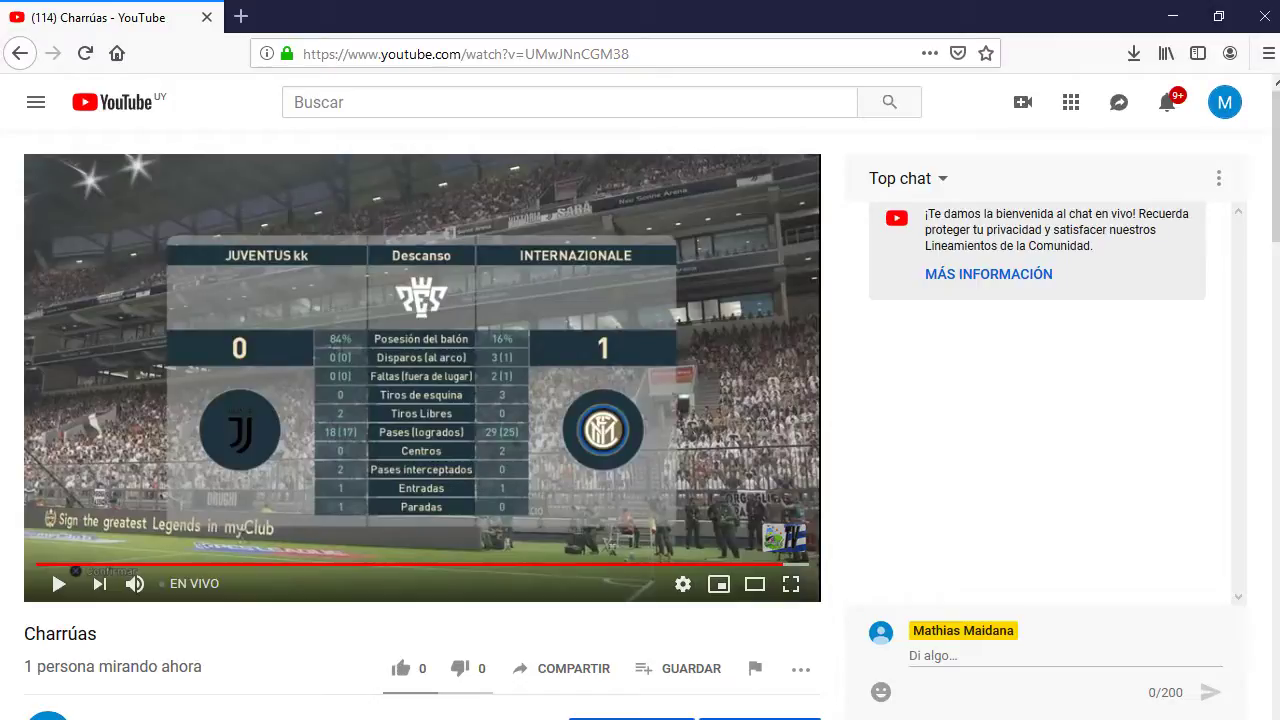
left_click(1224, 102)
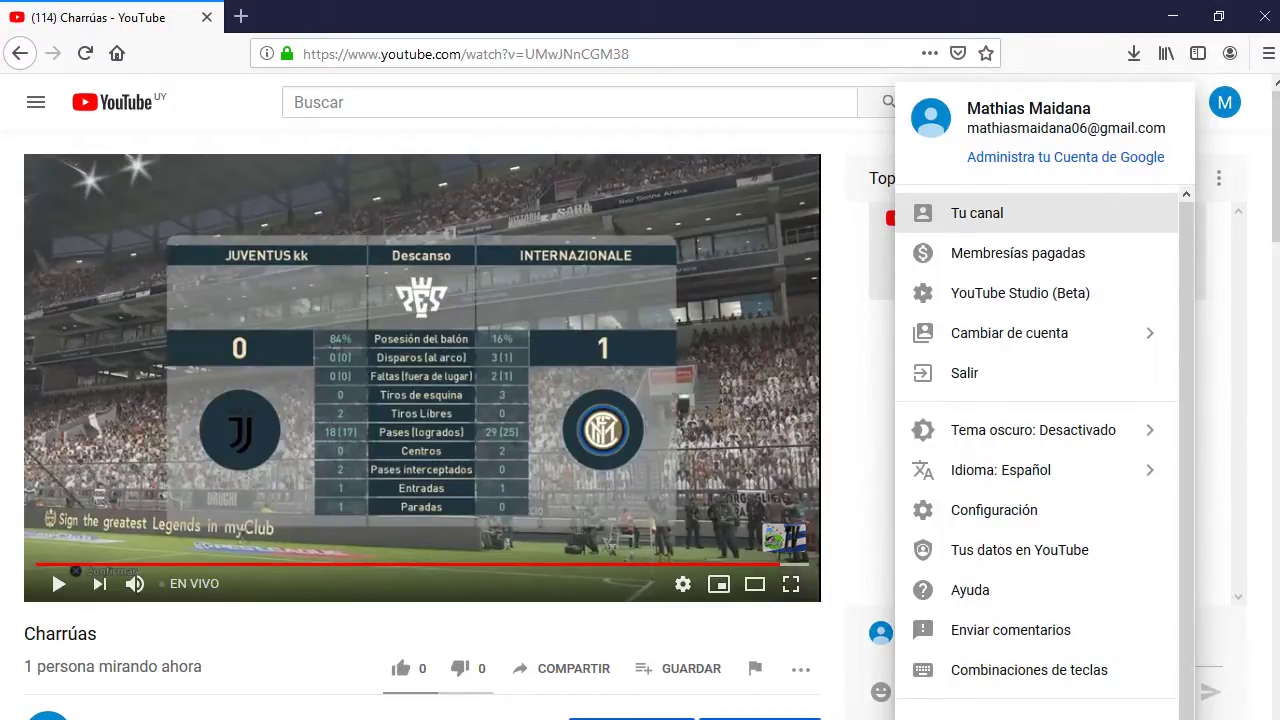
left_click(977, 213)
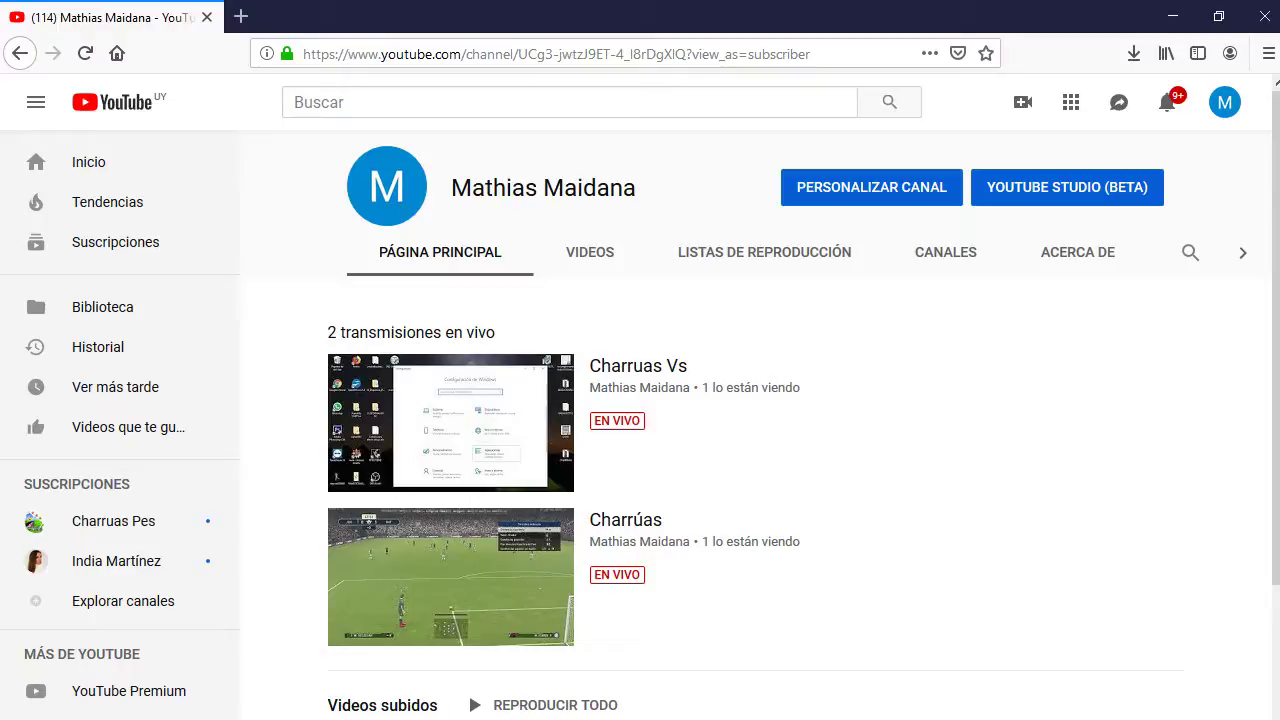
Step: Open YouTube Studio for the channel, let the slow page finish loading, and minimize the browser
left_click(1067, 187)
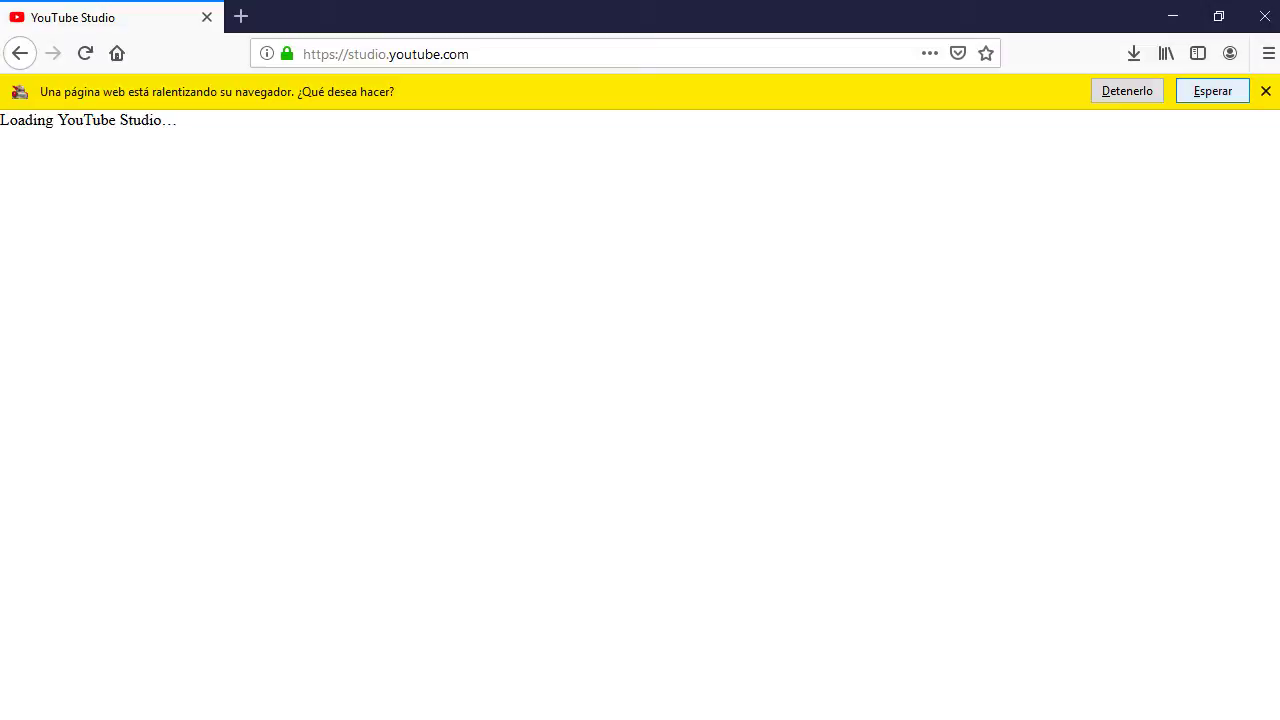
left_click(1212, 91)
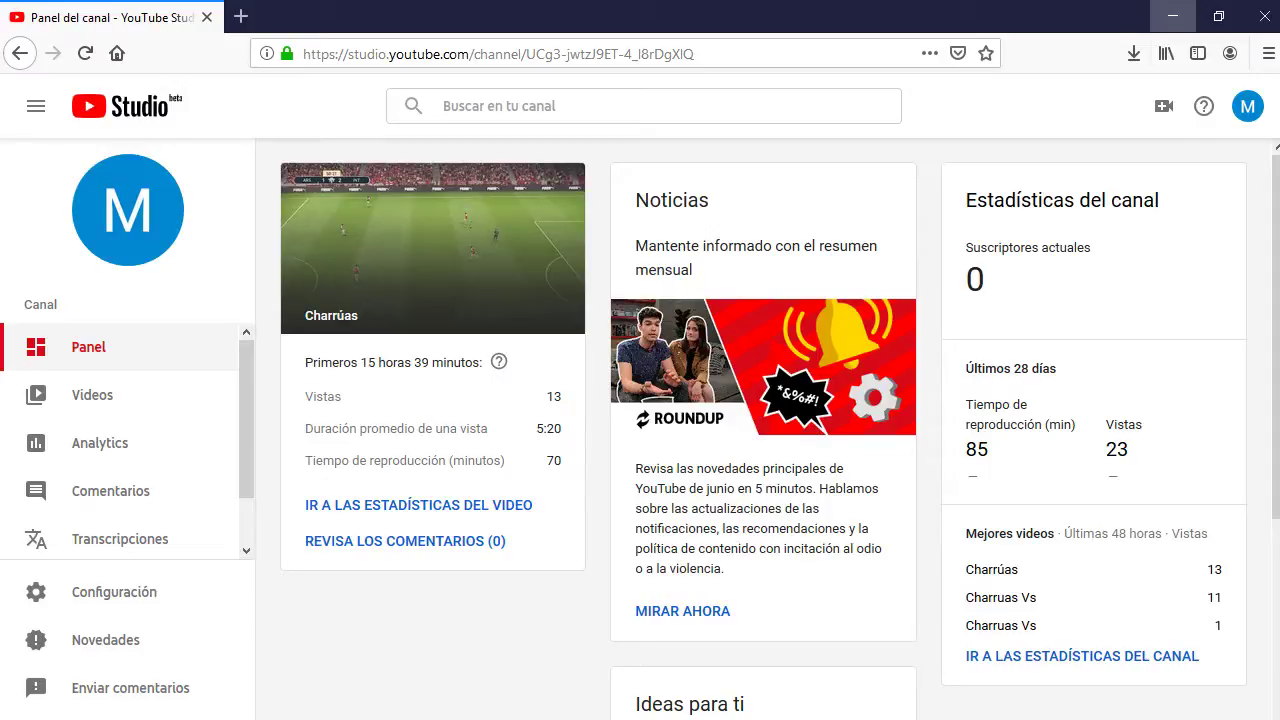
left_click(1173, 16)
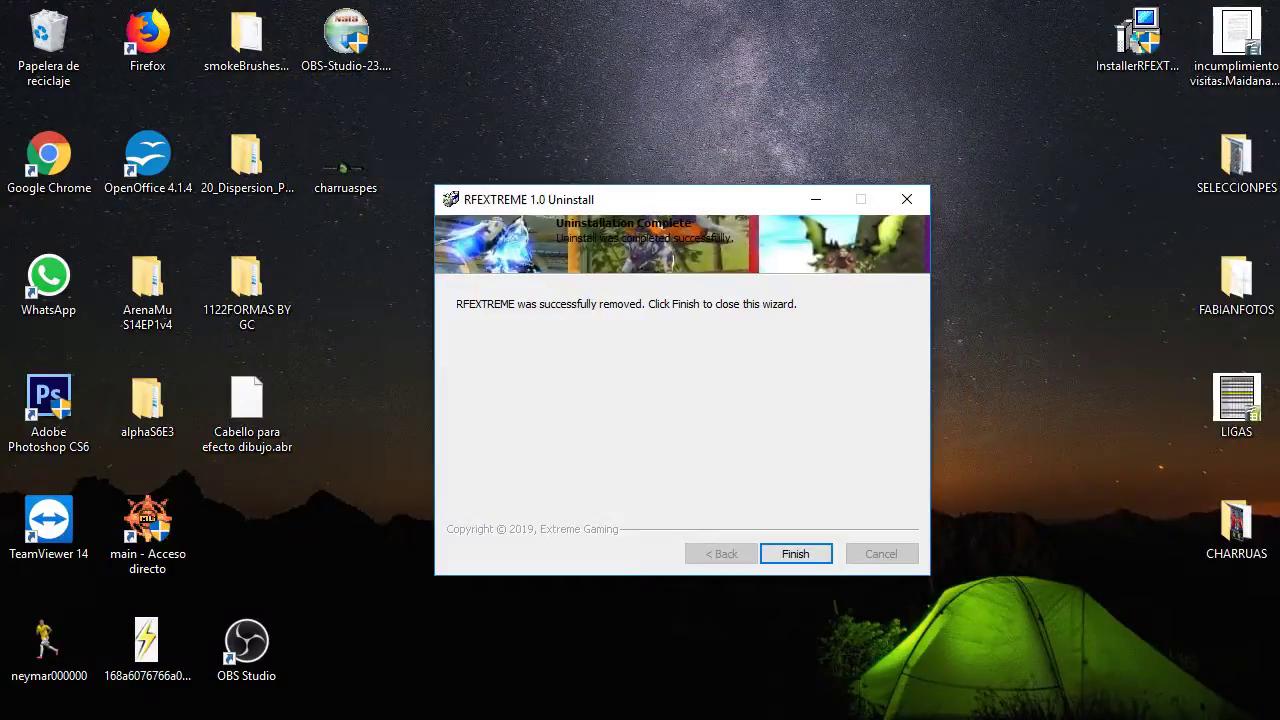
Step: Finish the RFEXTREME 1.0 uninstall wizard and uninstall Skype, confirming the removal
left_click(800, 551)
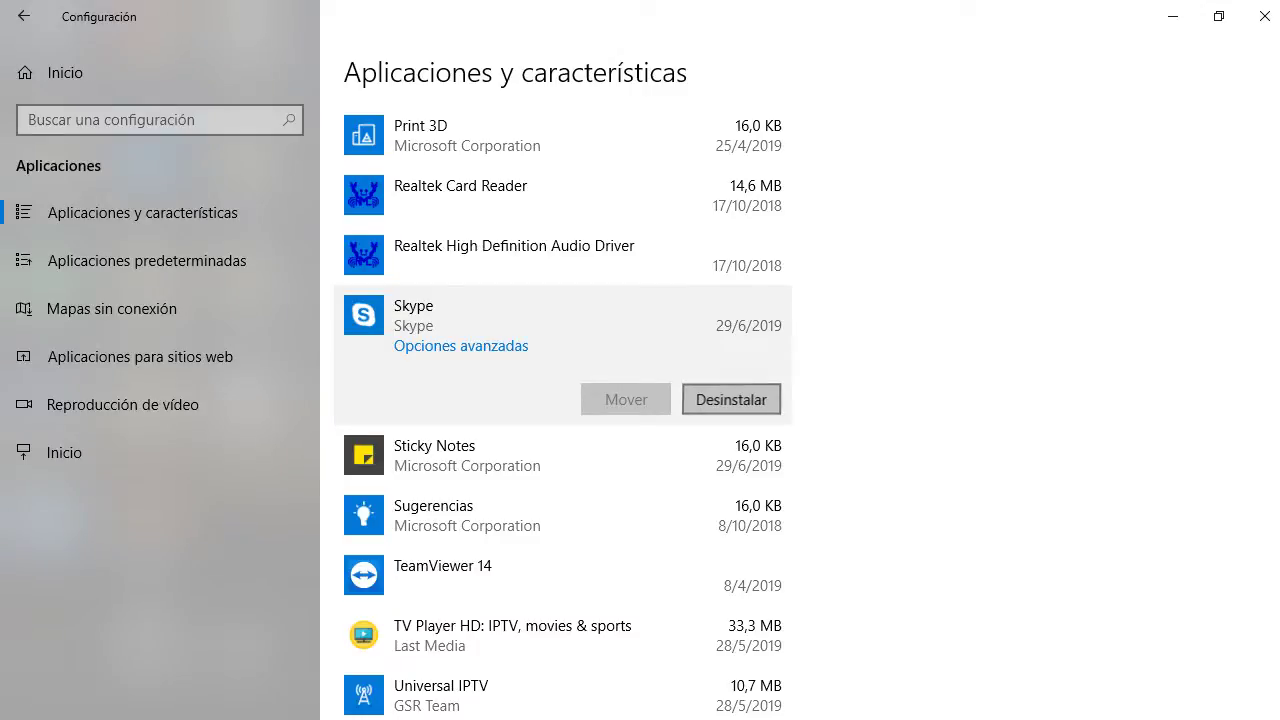
left_click(731, 399)
left_click(817, 351)
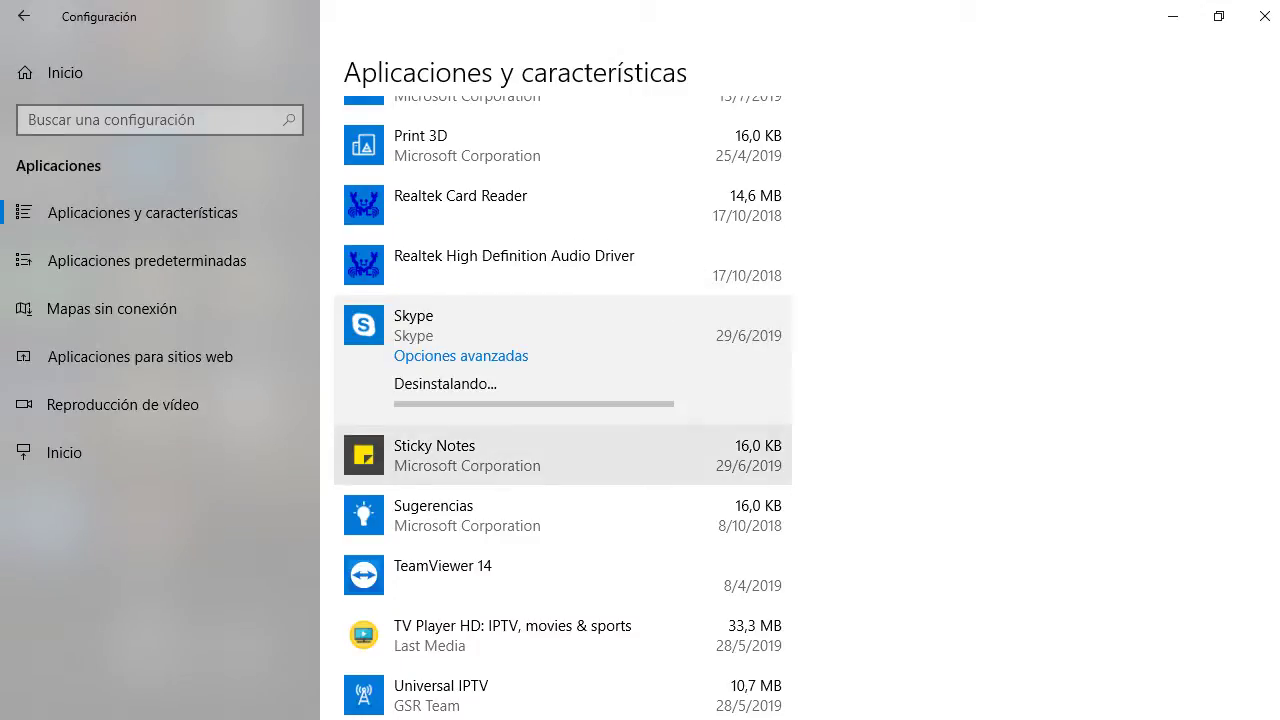
Step: Uninstall TV Player HD: IPTV, movies & sports from the installed apps list and confirm the removal
scroll(560, 400, "down", 1)
left_click(560, 505)
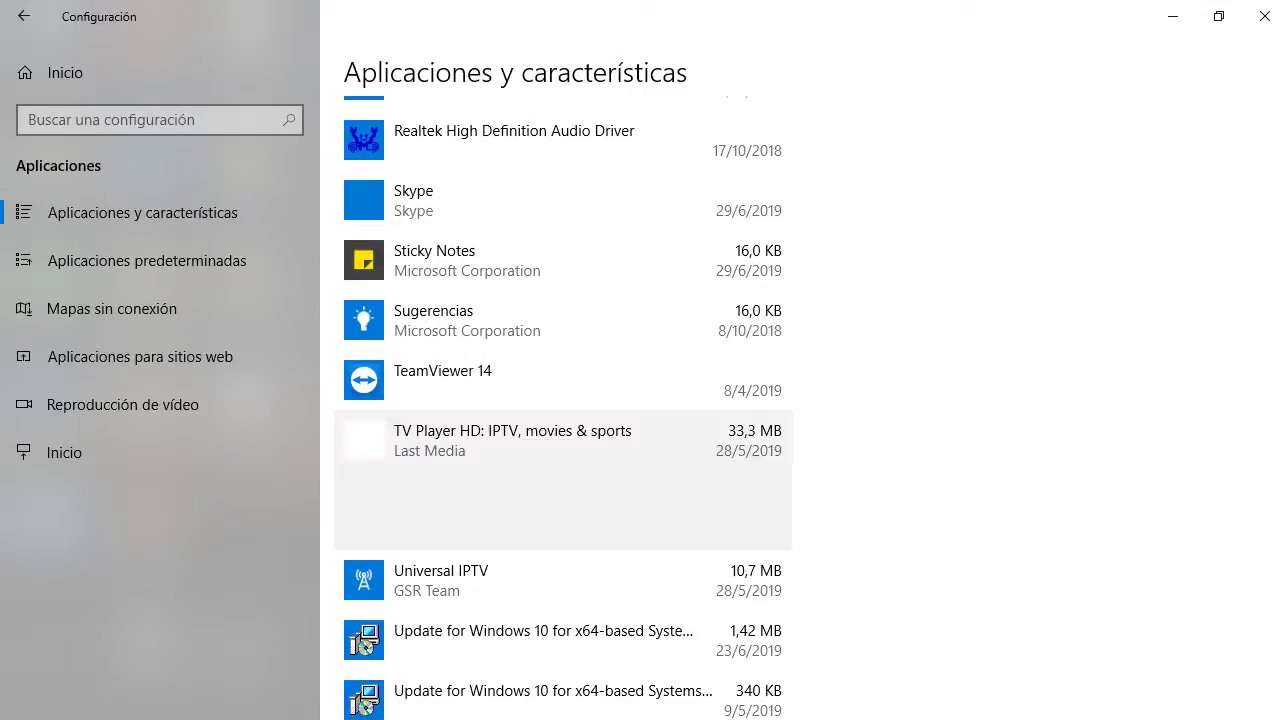
left_click(731, 524)
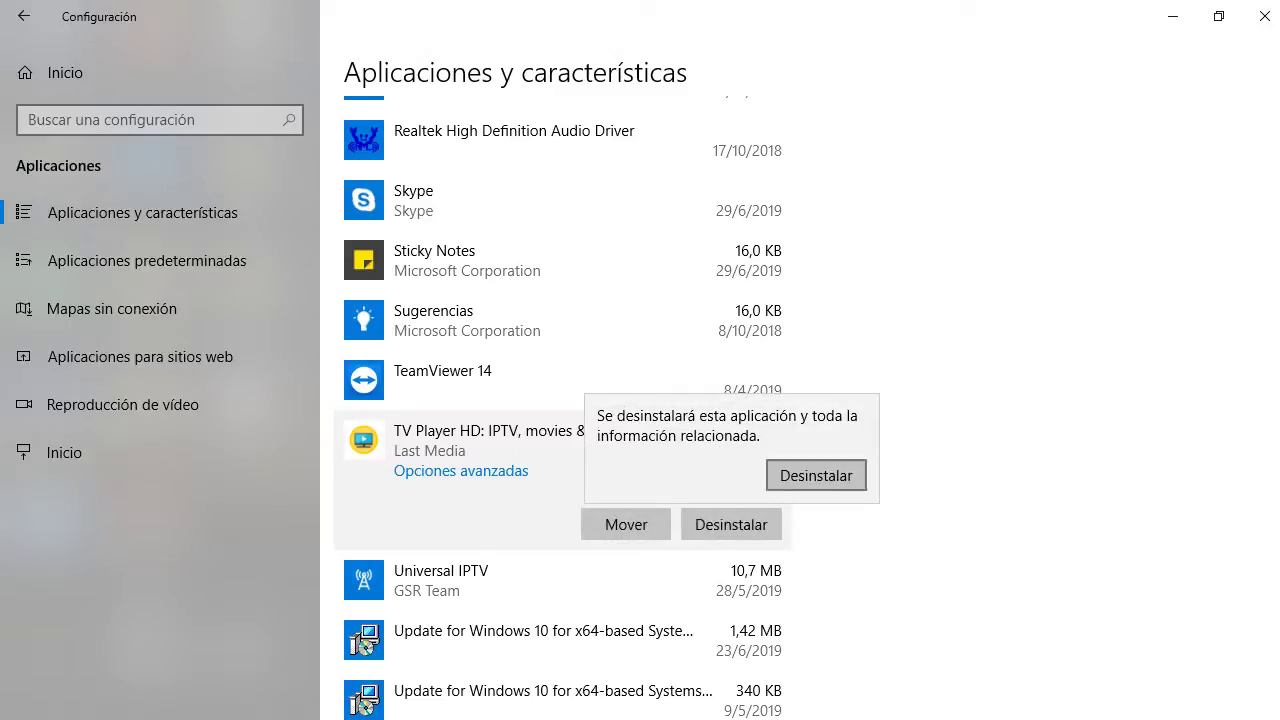
left_click(816, 475)
Step: Uninstall Universal IPTV by GSR Team and confirm the removal of the app and its data
left_click(560, 580)
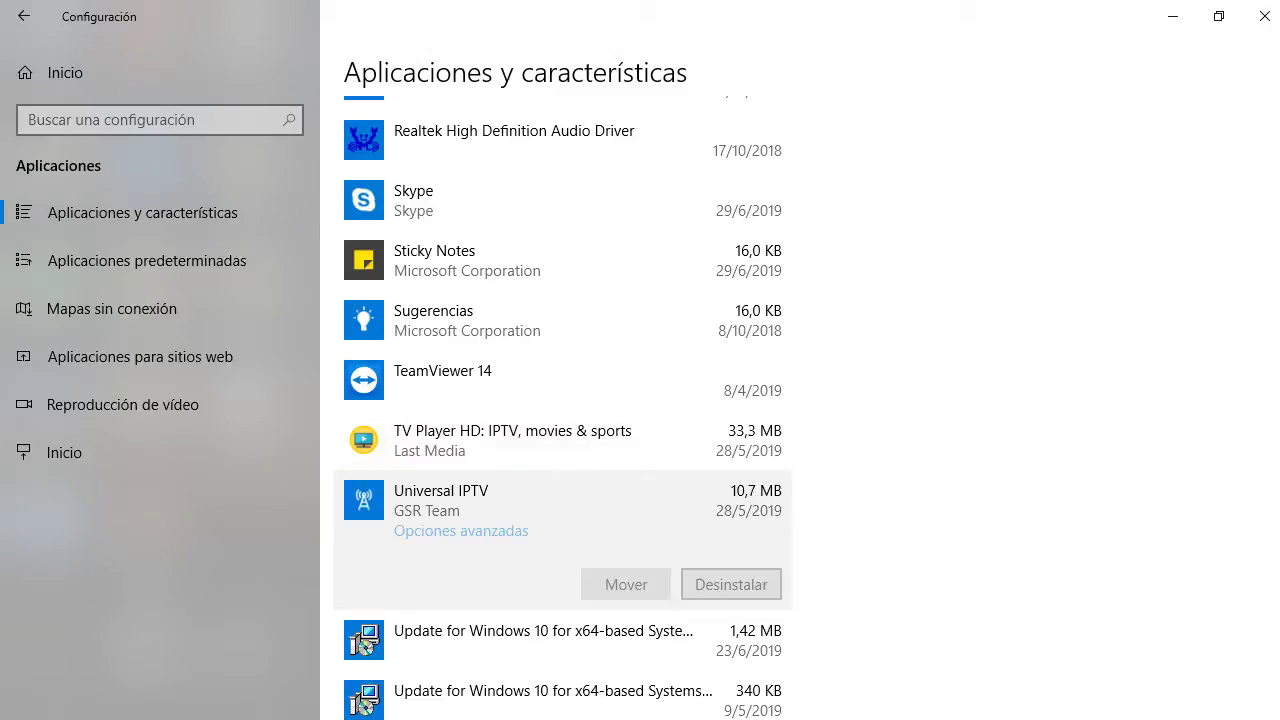
left_click(731, 584)
left_click(820, 534)
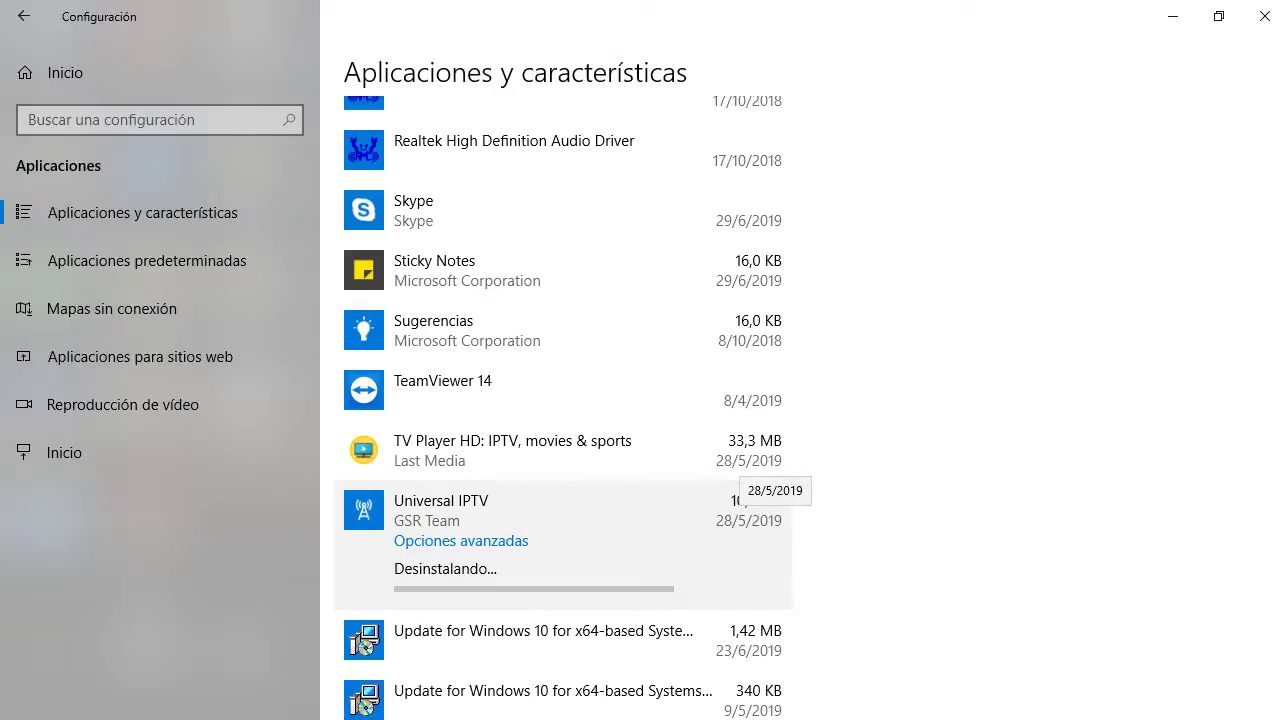
Step: Review the remaining installed apps for anything else to remove and close the Settings window
scroll(775, 510, "down", 3)
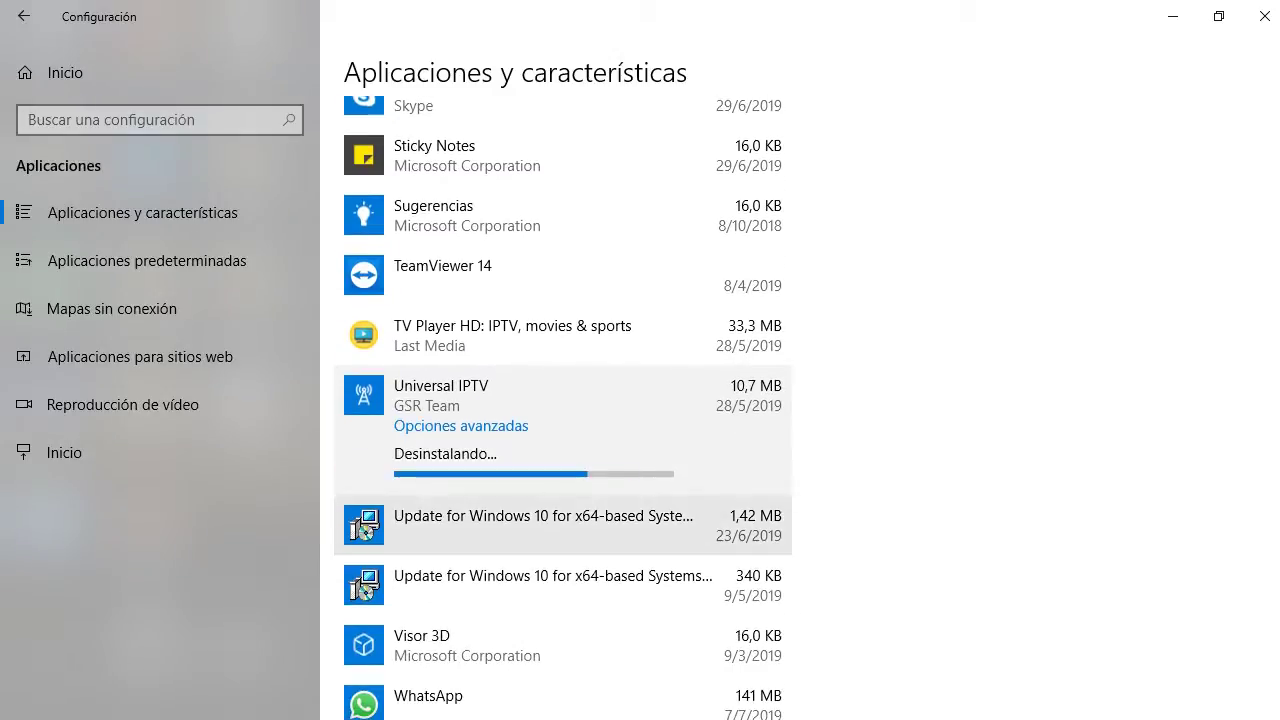
scroll(775, 530, "down", 2)
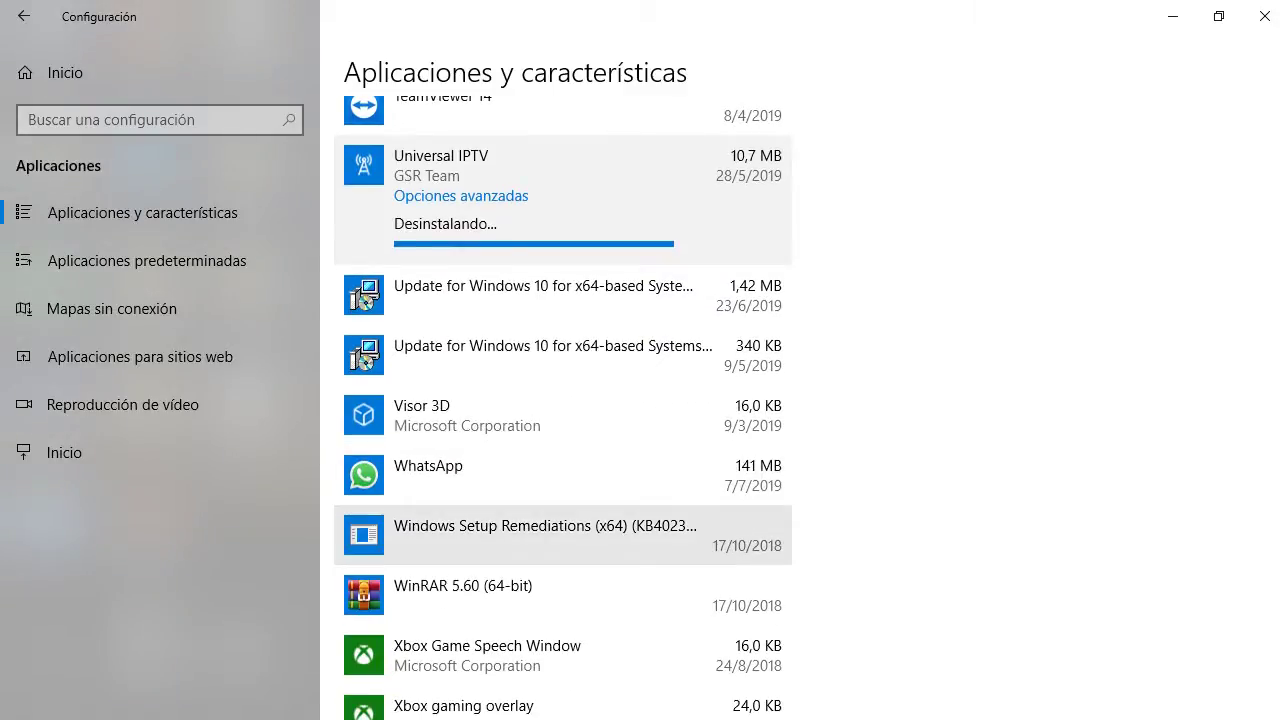
scroll(775, 530, "down", 3)
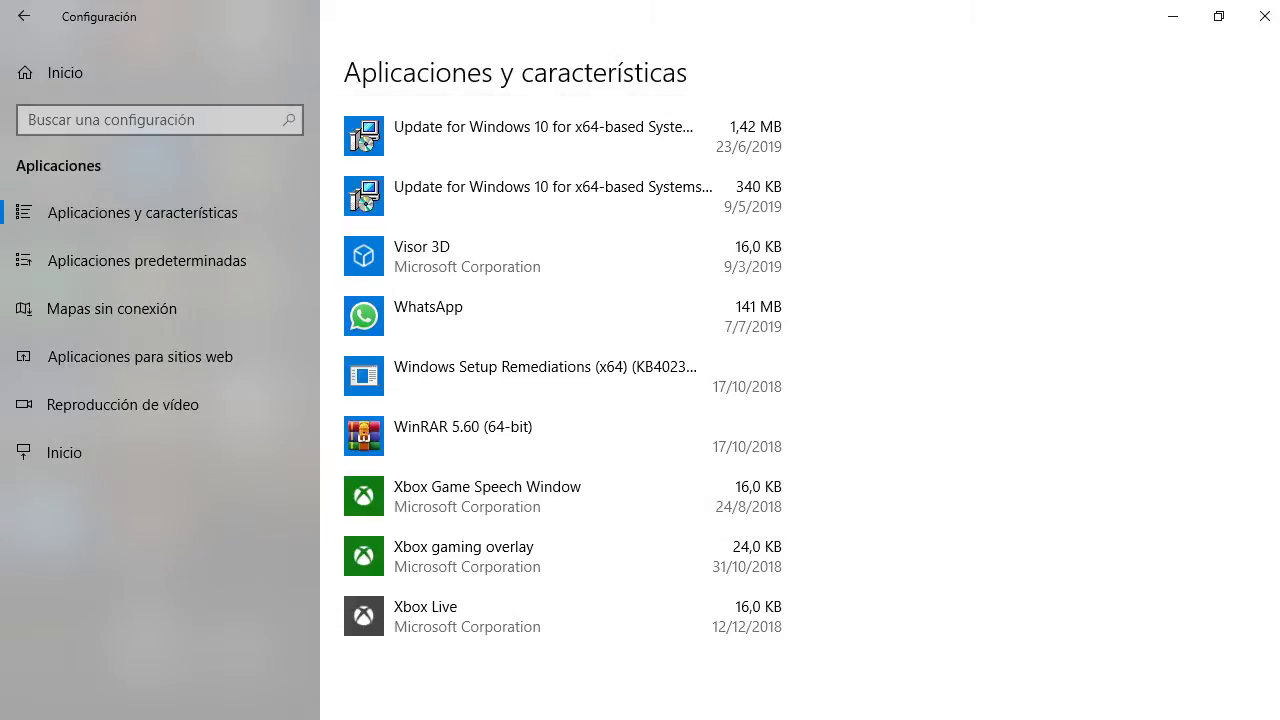
scroll(564, 408, "up", 5)
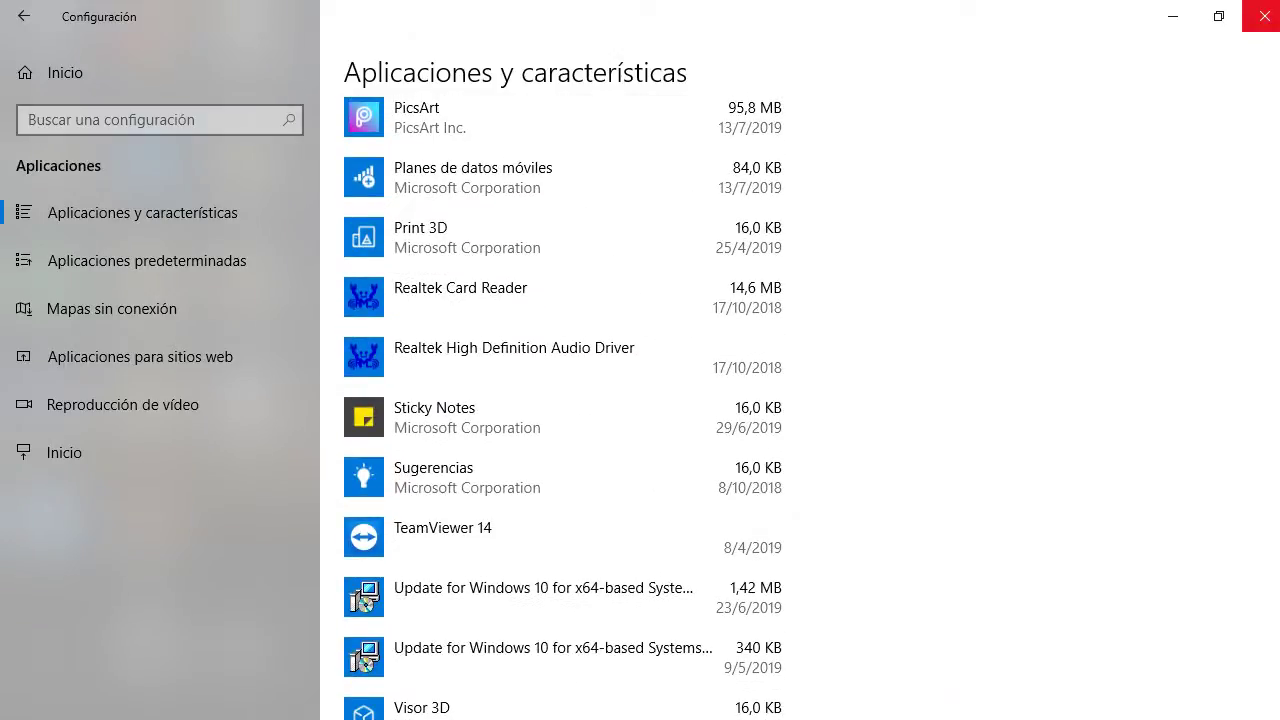
left_click(1264, 16)
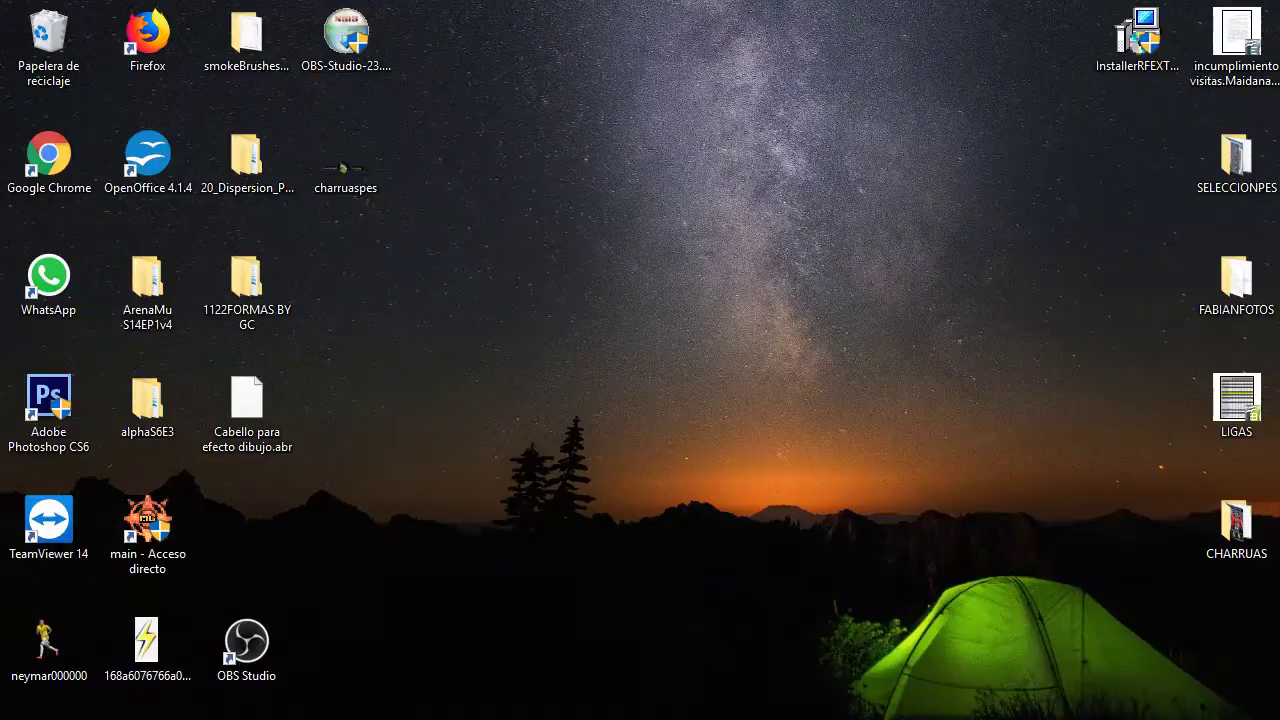
Step: Move the OBS Studio desktop shortcut directly below the Cabello para efecto dibujo.abr file and open the display settings
left_click_drag(246, 642, 258, 528)
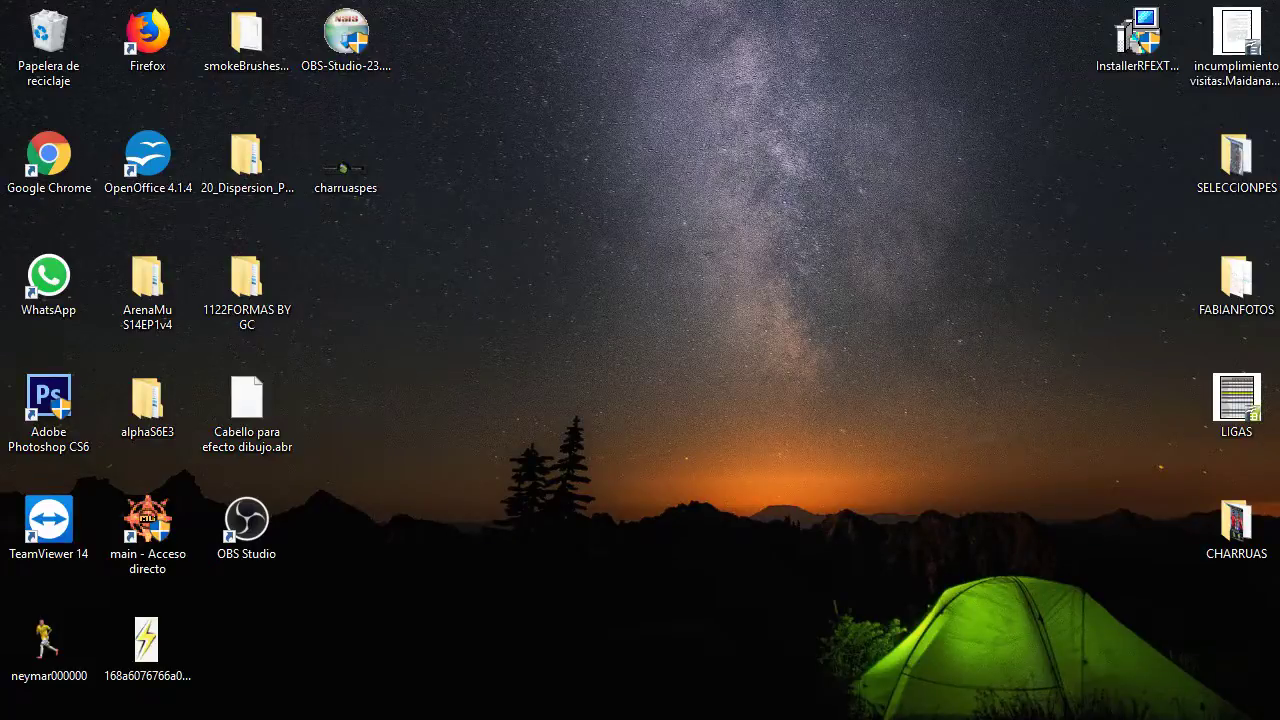
right_click(900, 171)
left_click(935, 231)
right_click(592, 292)
left_click(680, 538)
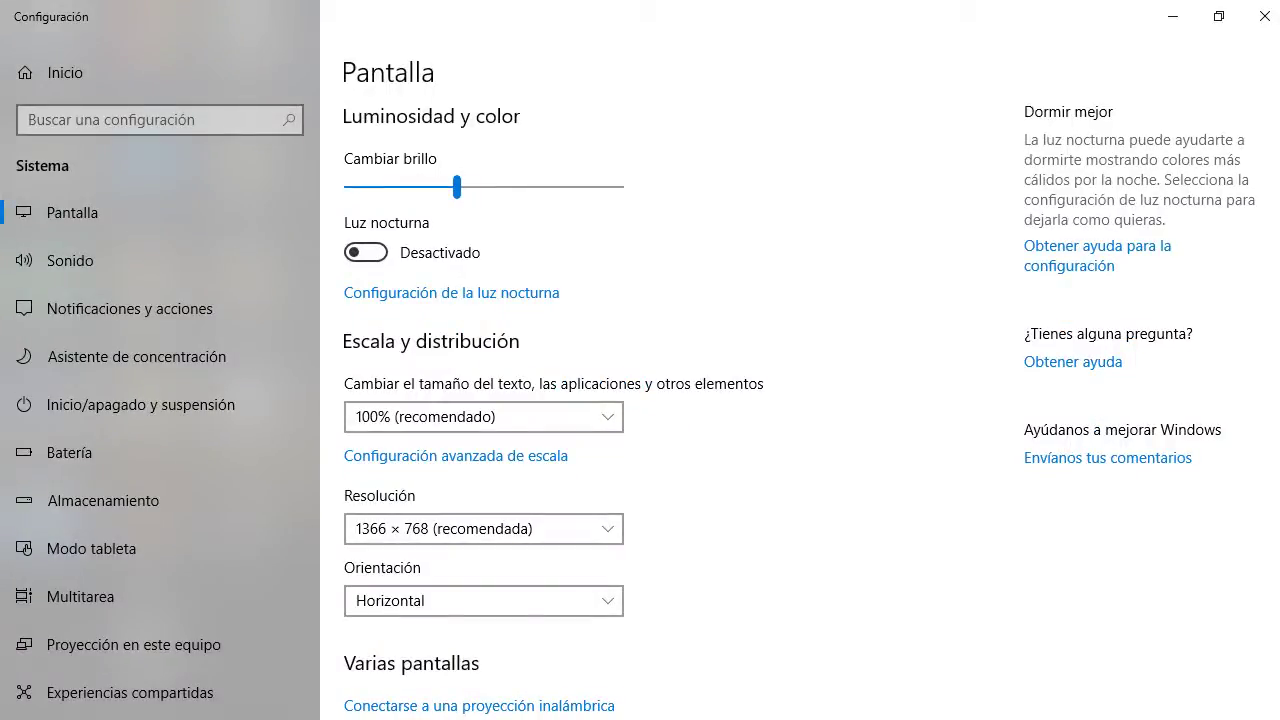
Step: Try the 1280 × 720 screen resolution and revert to the previous display configuration
left_click(483, 528)
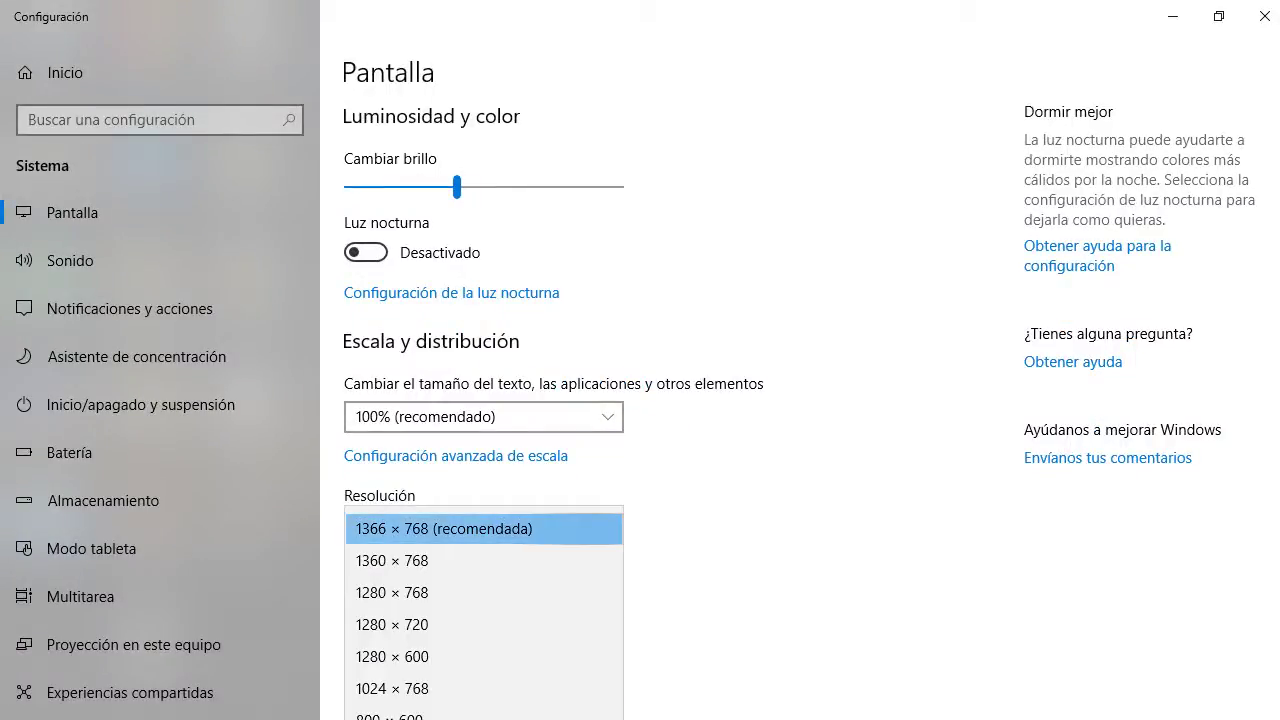
left_click(430, 624)
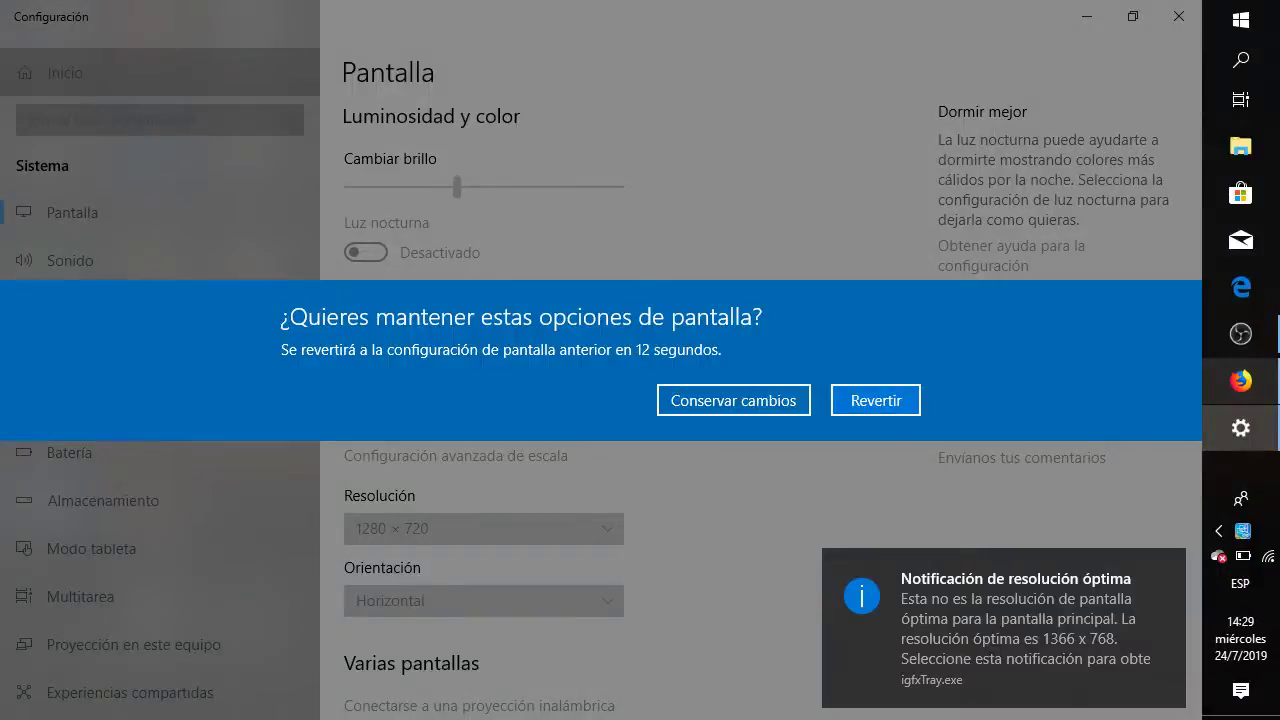
left_click(876, 400)
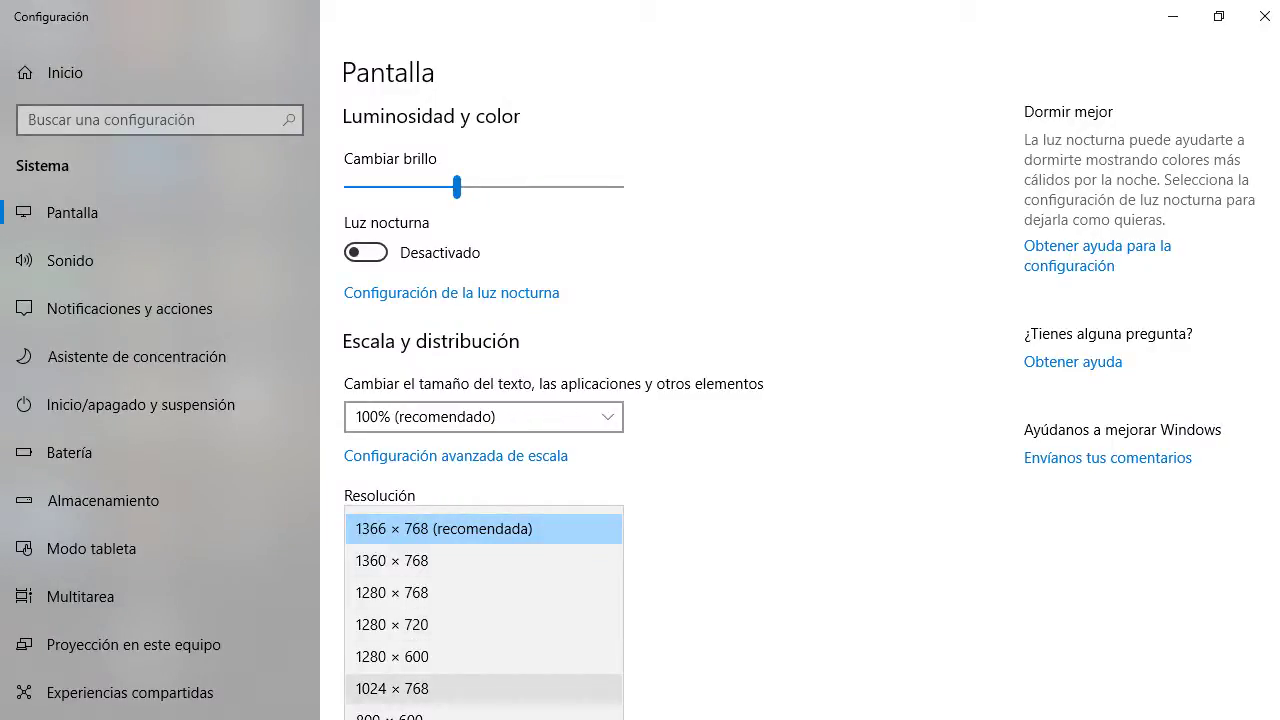
Step: Set the screen resolution to 1280 × 720 and keep the change
left_click(392, 688)
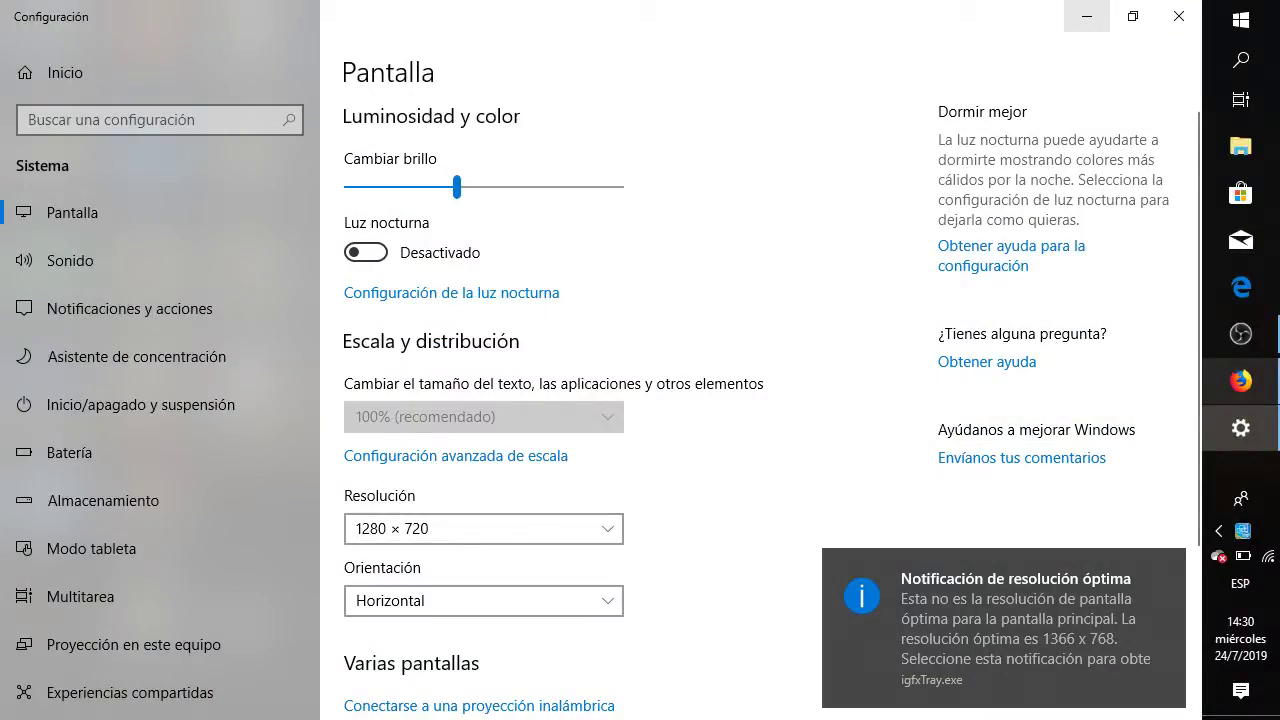
Step: Open the graphics settings, check which application types can get a performance preference, and return to the display settings
scroll(640, 400, "down", 3)
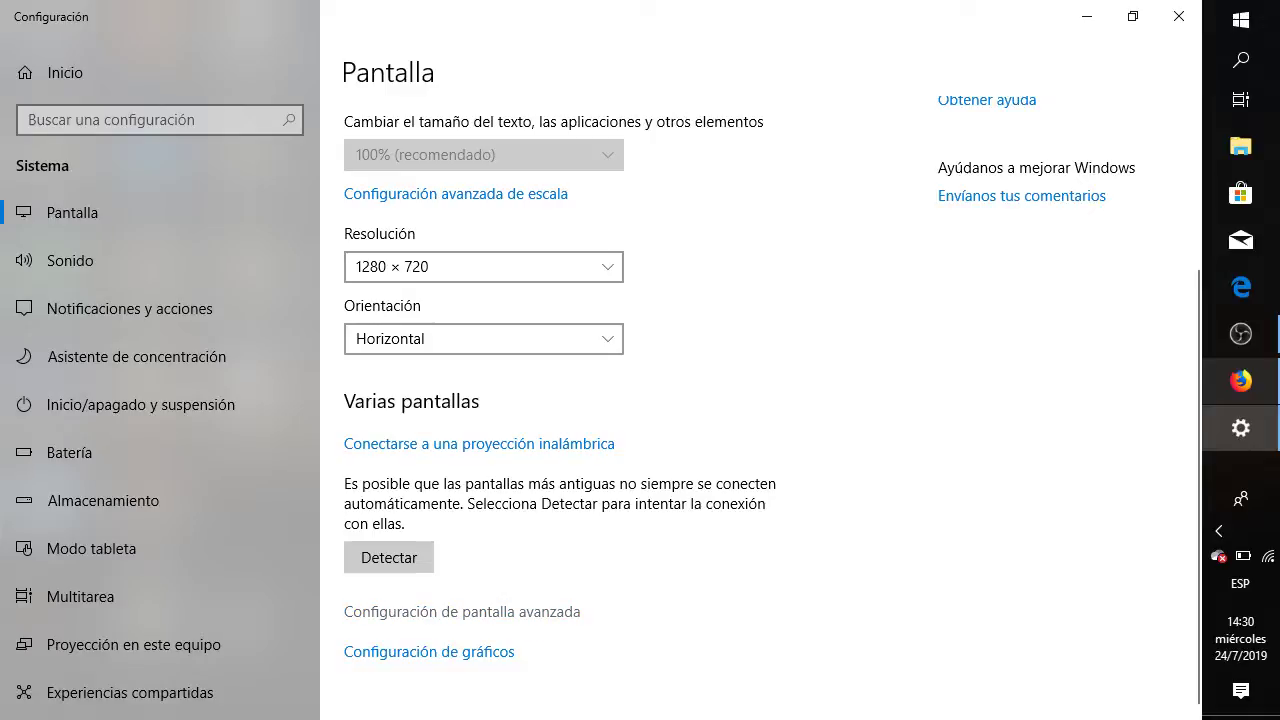
left_click(429, 651)
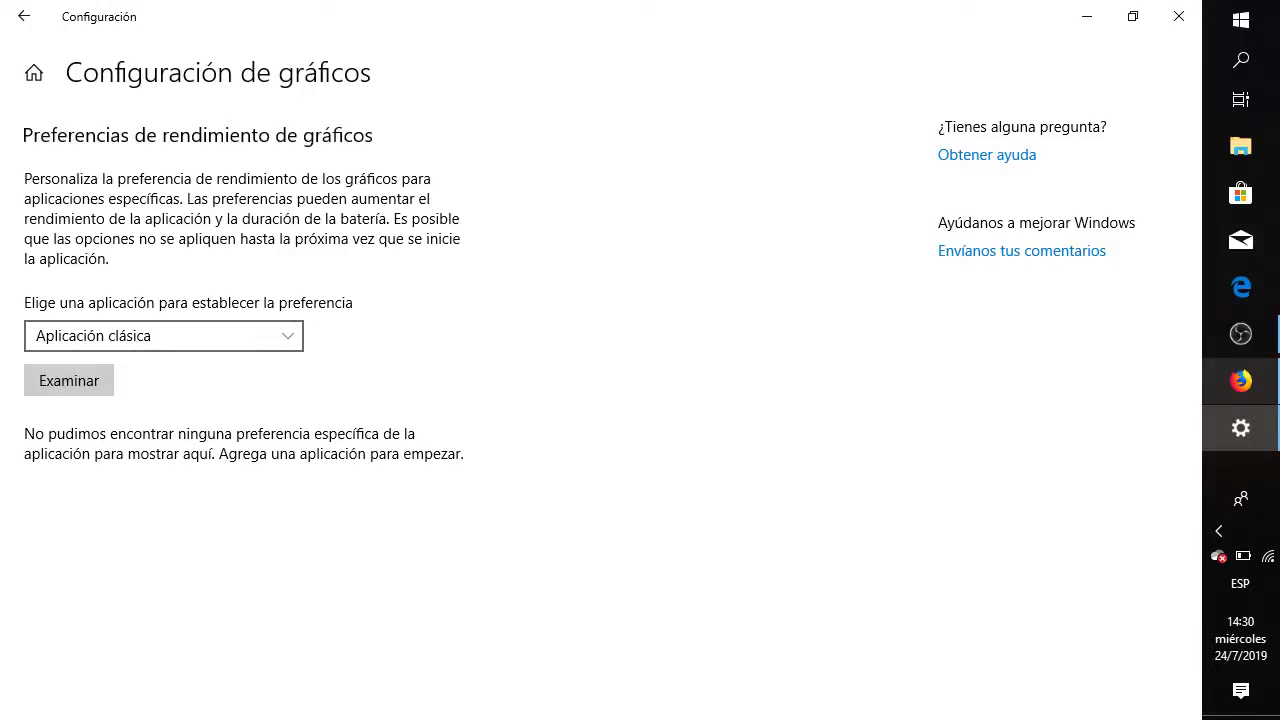
left_click(163, 335)
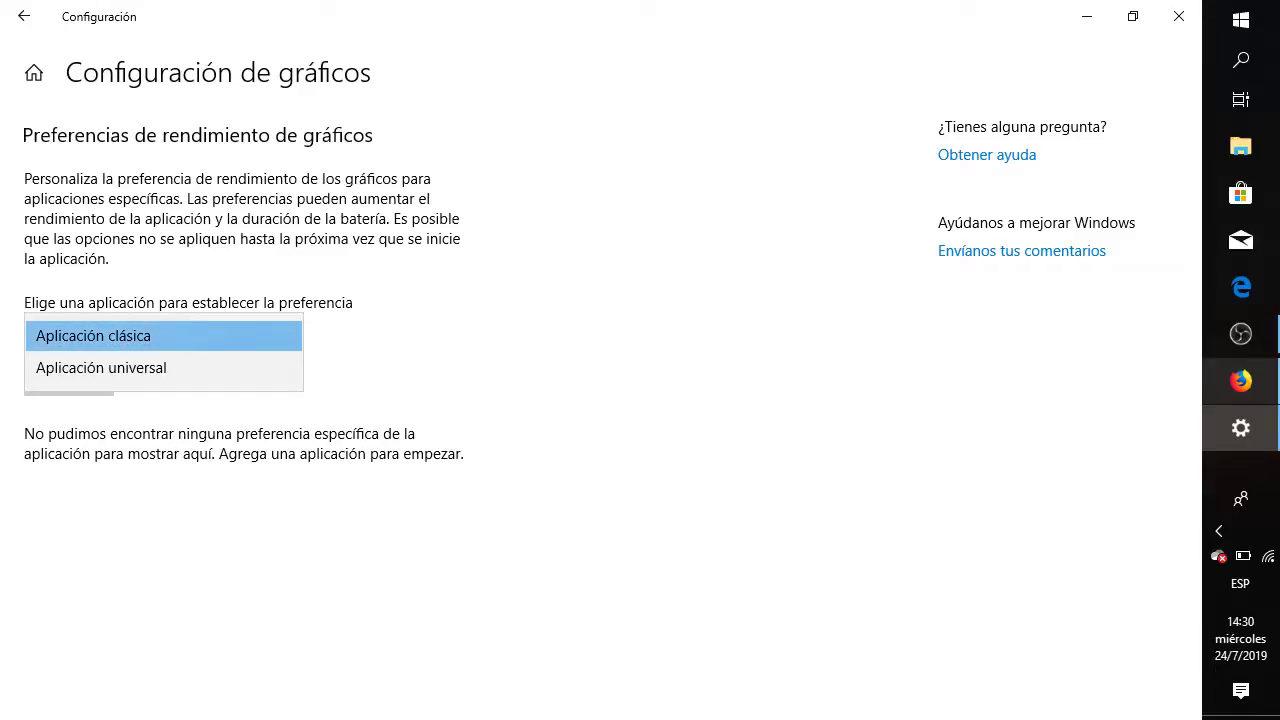
left_click(163, 335)
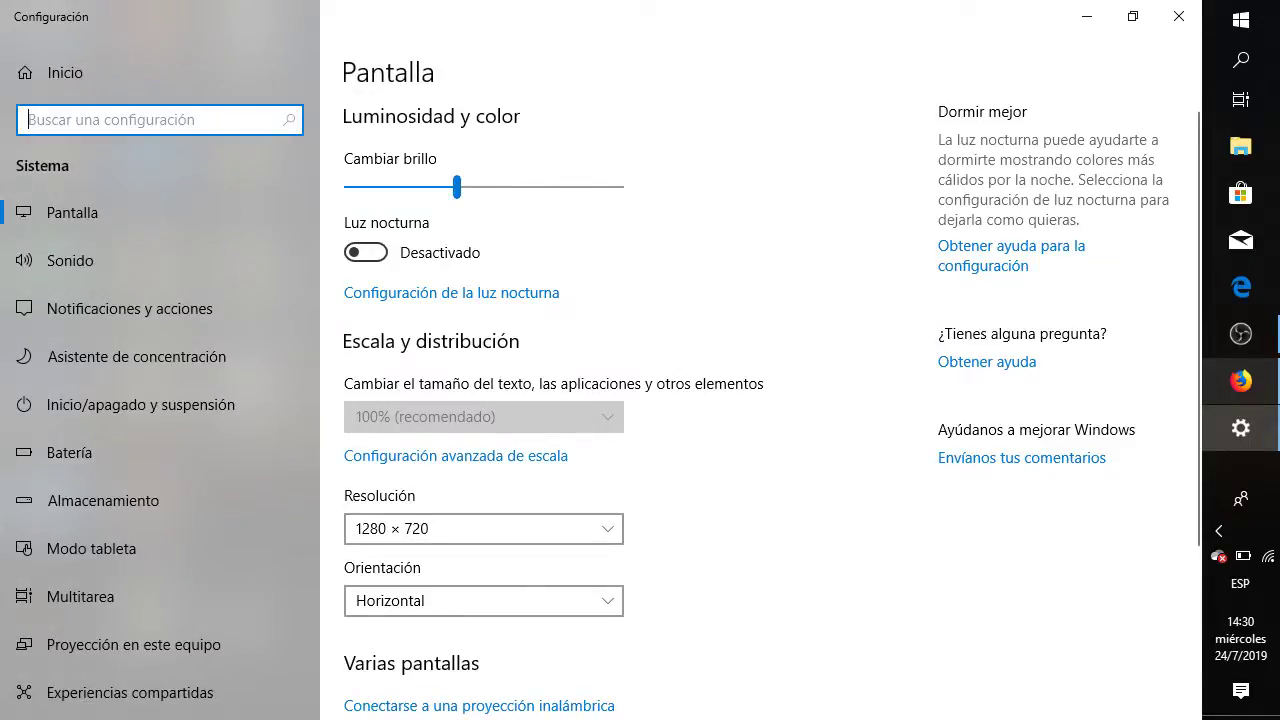
Step: Open the advanced display settings to examine the display information and return to the main display page
scroll(640, 400, "down", 2)
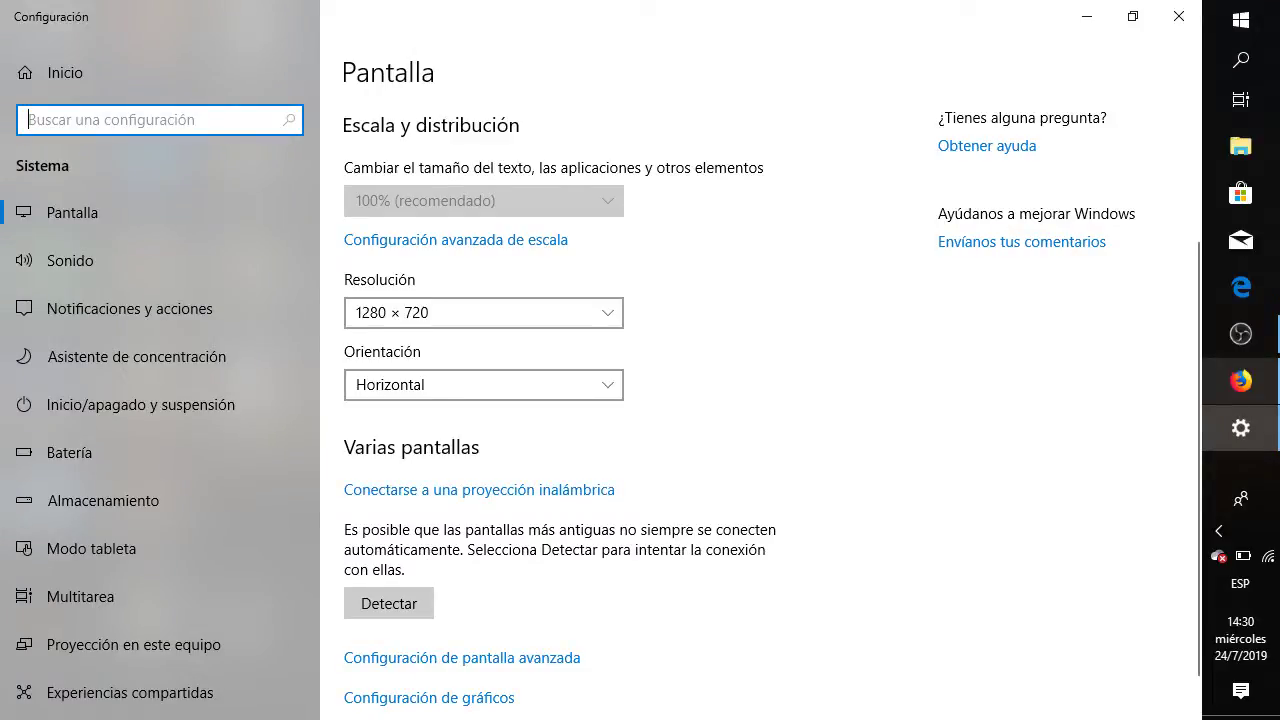
scroll(462, 614, "down", 1)
left_click(462, 614)
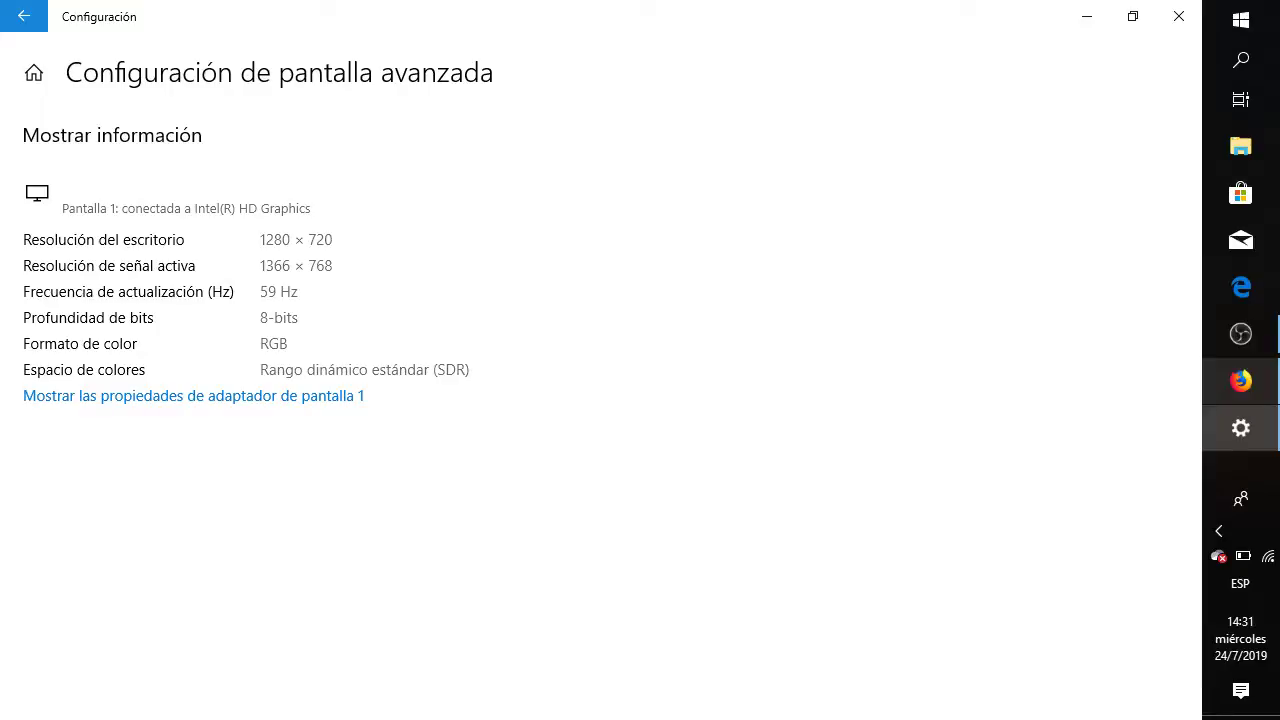
key("alt+Left")
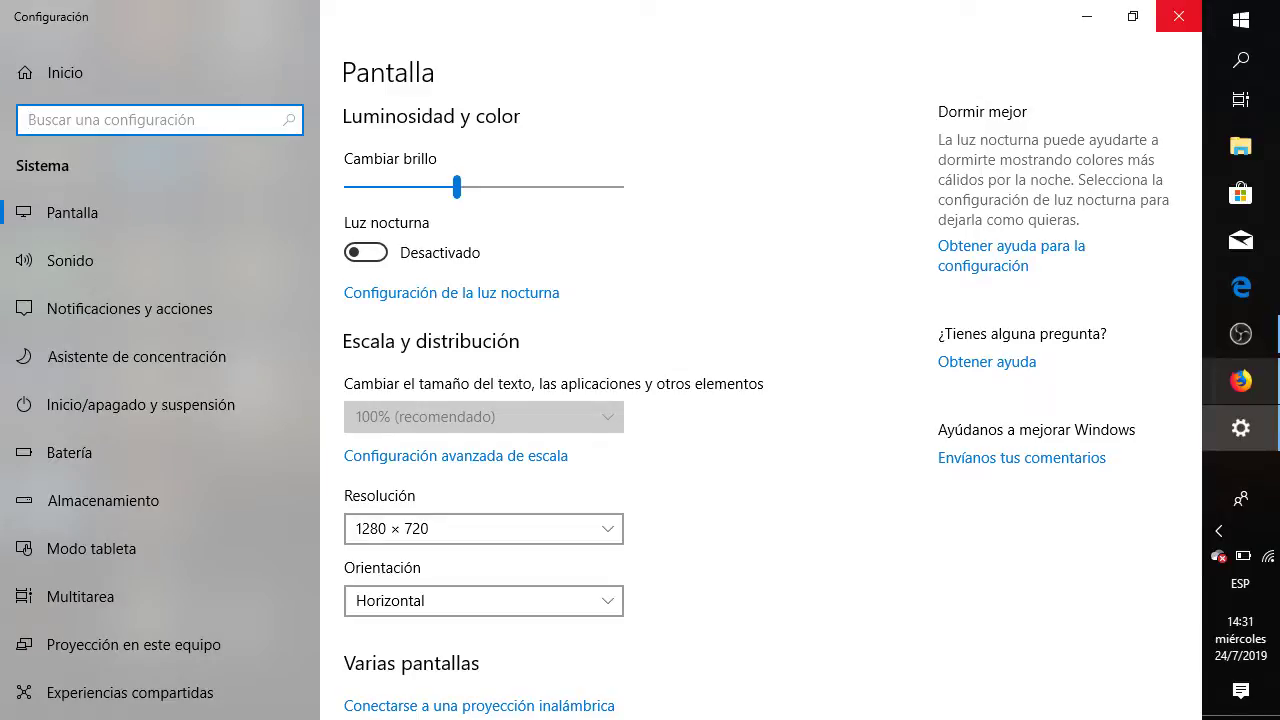
Step: Close the display settings and switch to the YouTube Studio dashboard in Firefox
left_click(1178, 16)
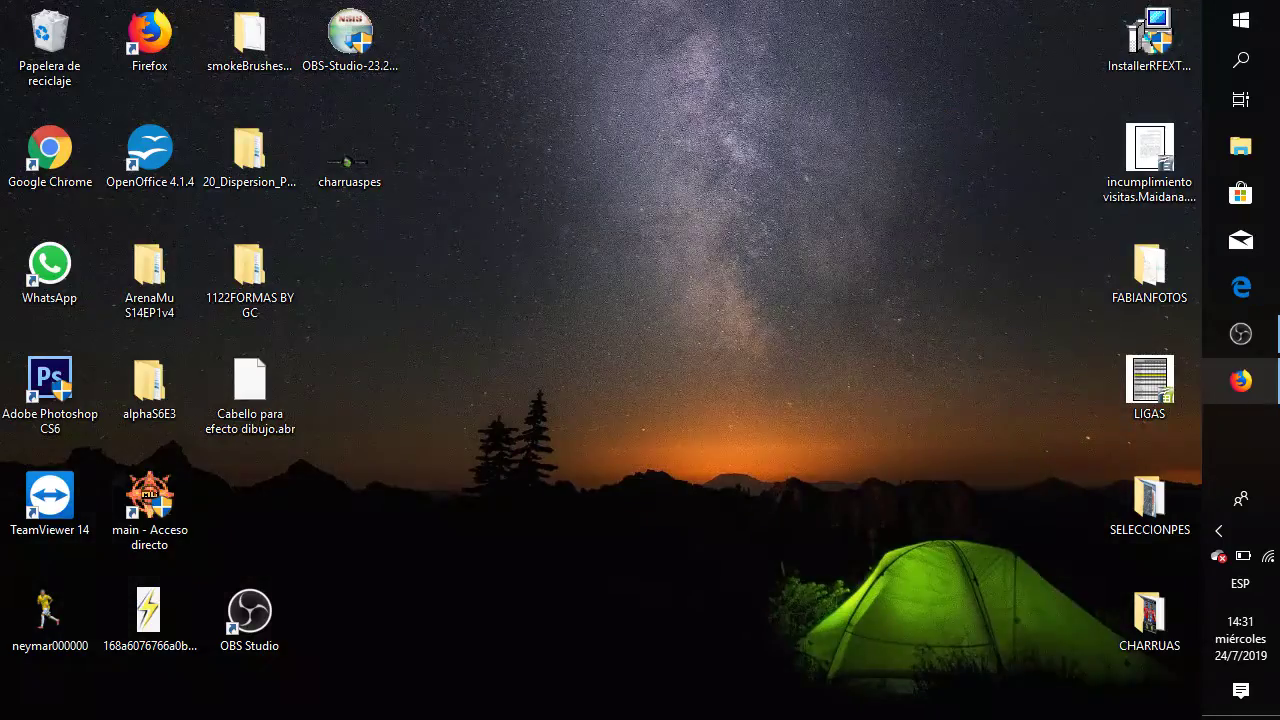
left_click(1240, 380)
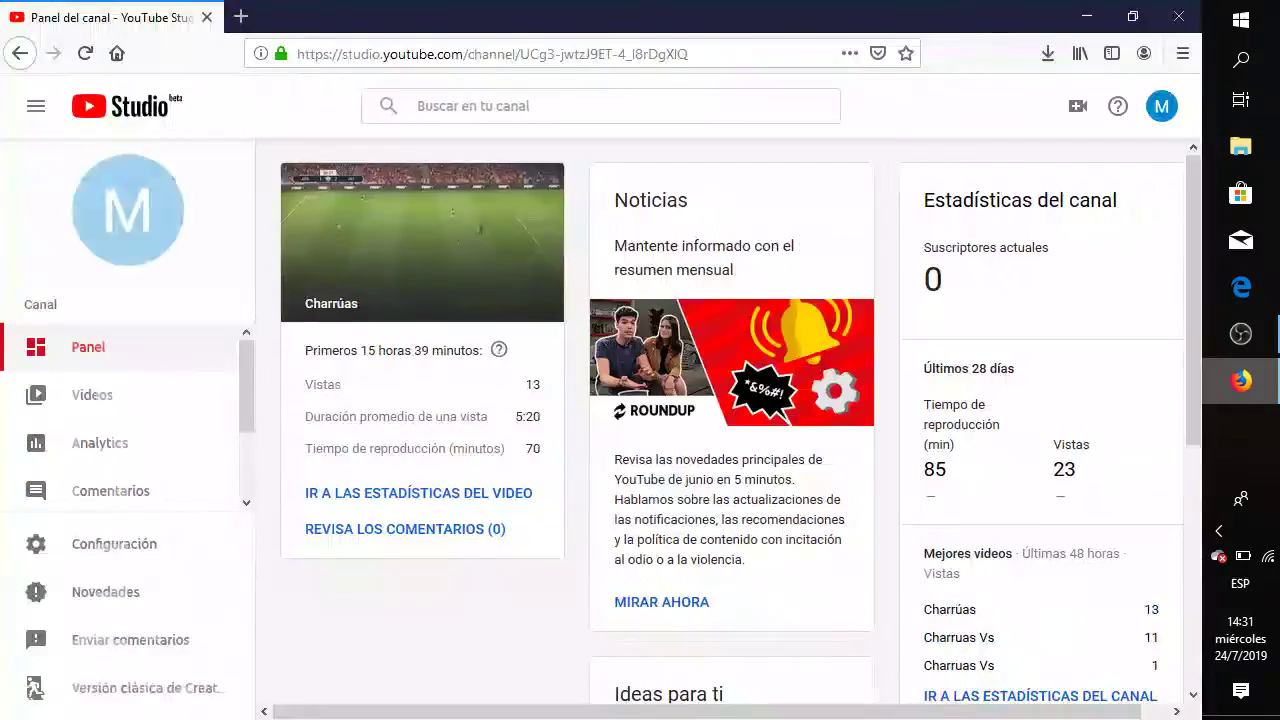
left_click(1240, 380)
left_click(1240, 380)
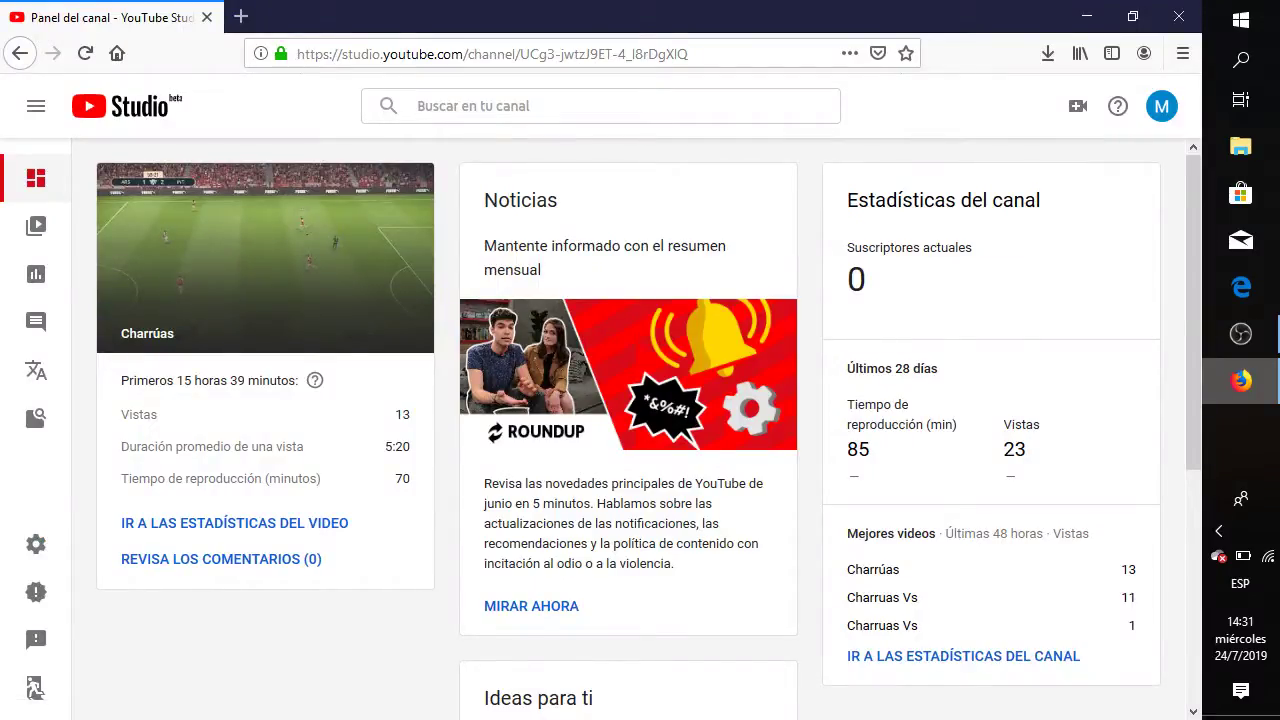
Step: Look over the channel dashboard's video performance, news, ideas and channel statistics cards
scroll(35, 688, "down", 3)
scroll(35, 688, "up", 3)
scroll(35, 688, "down", 5)
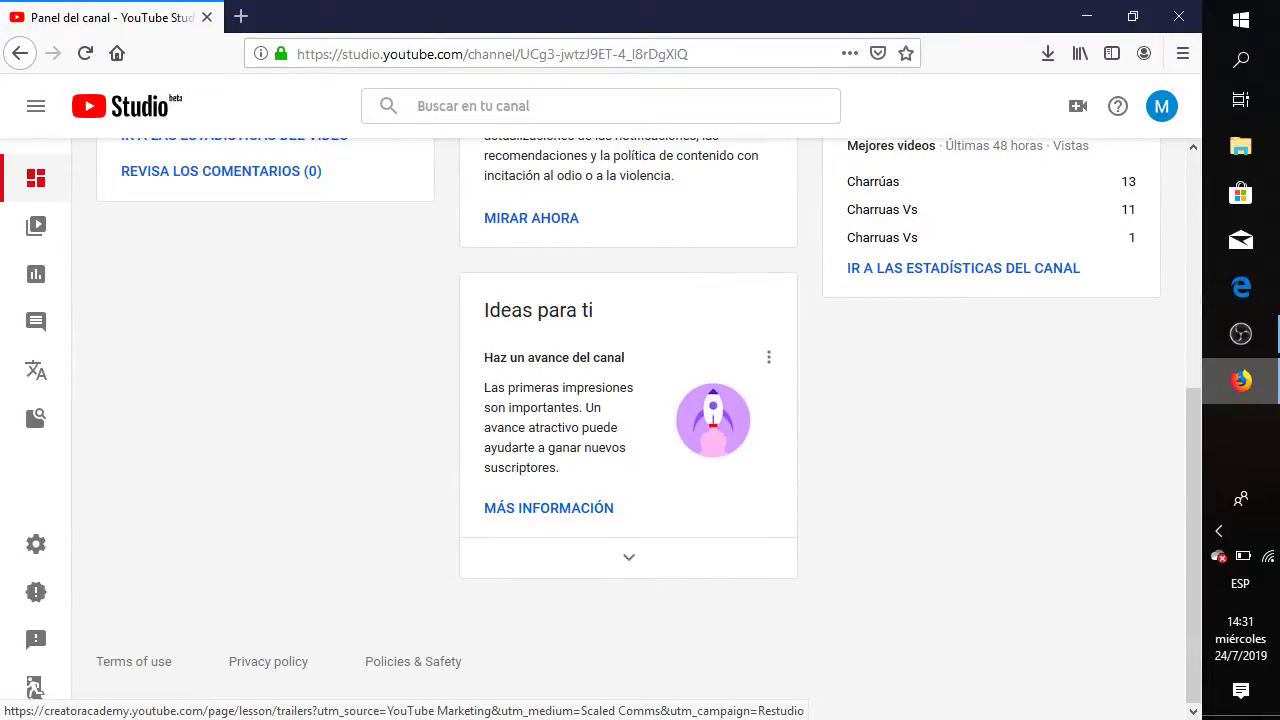
scroll(35, 688, "up", 5)
scroll(35, 688, "down", 1)
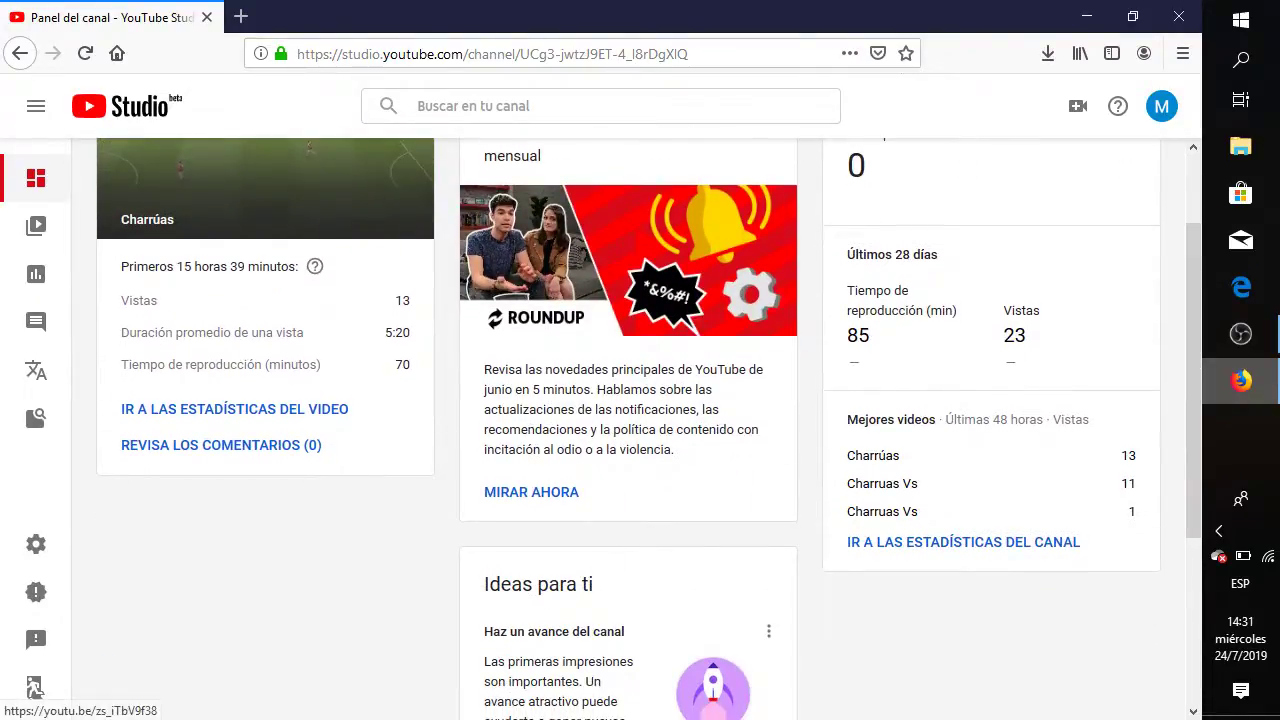
scroll(35, 688, "up", 1)
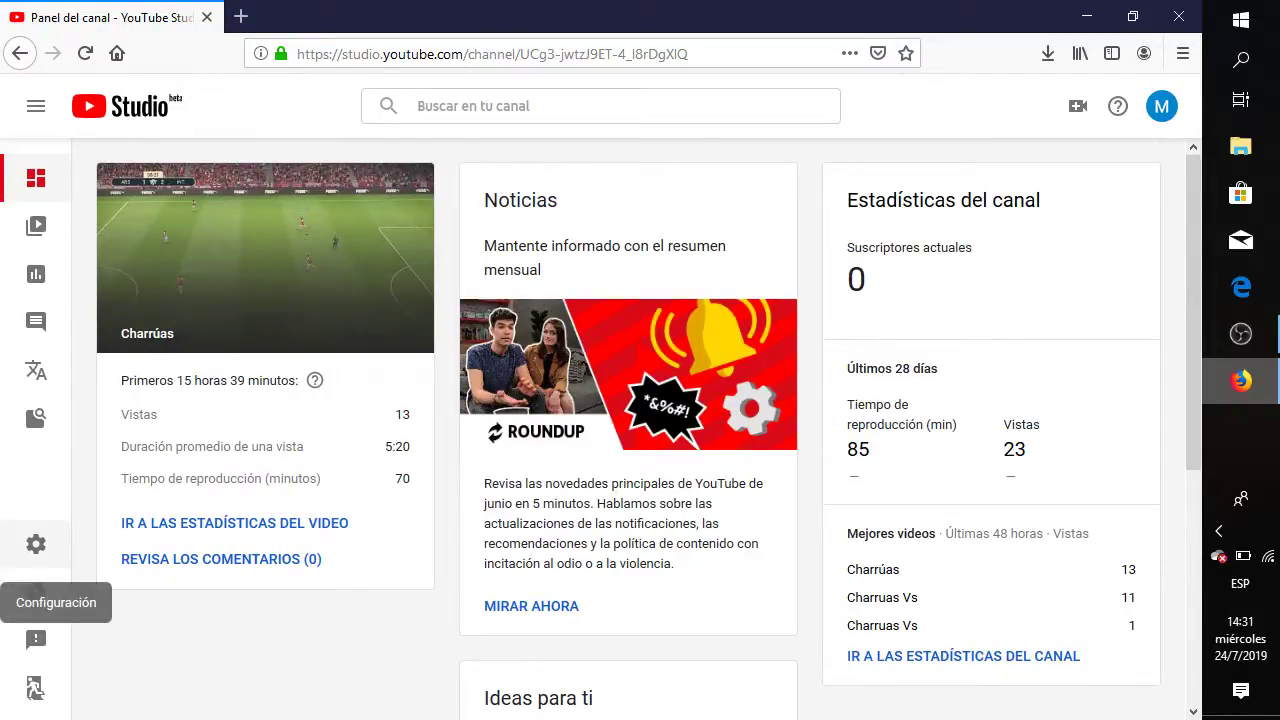
Step: Review the channel's Básica, Avanzada and Desarrollo de la marca settings and save them
left_click(36, 544)
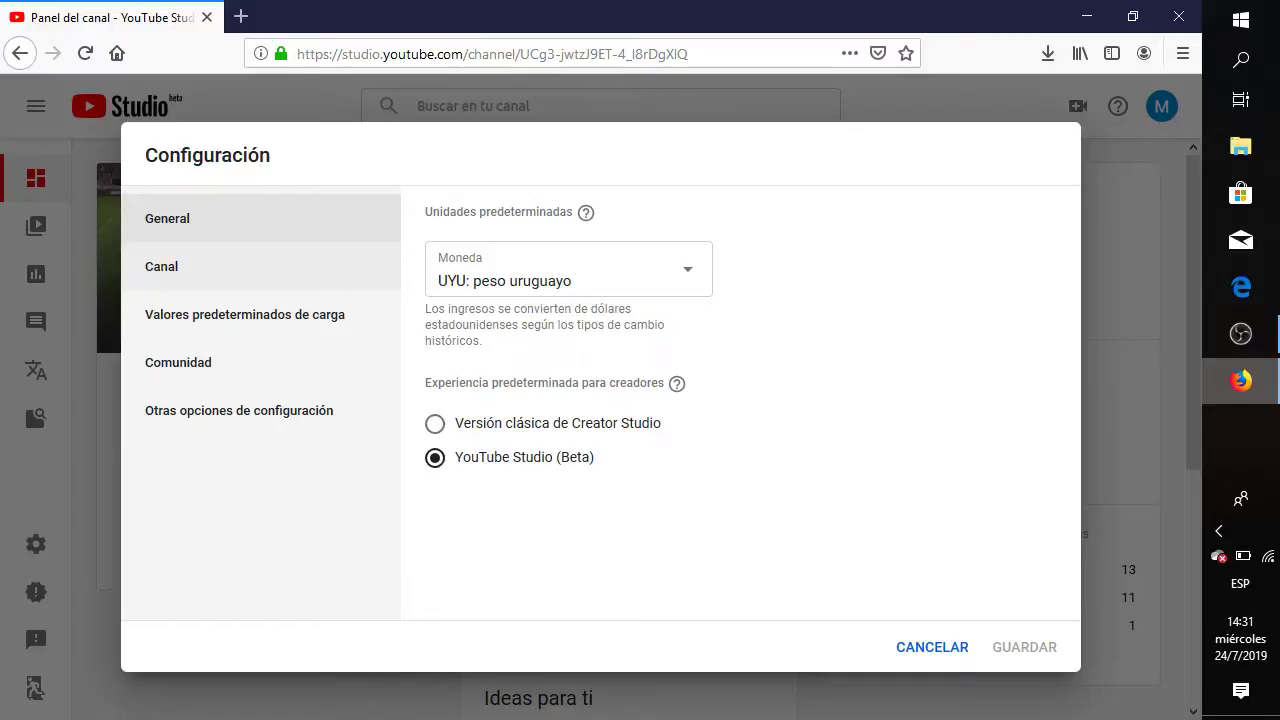
left_click(161, 266)
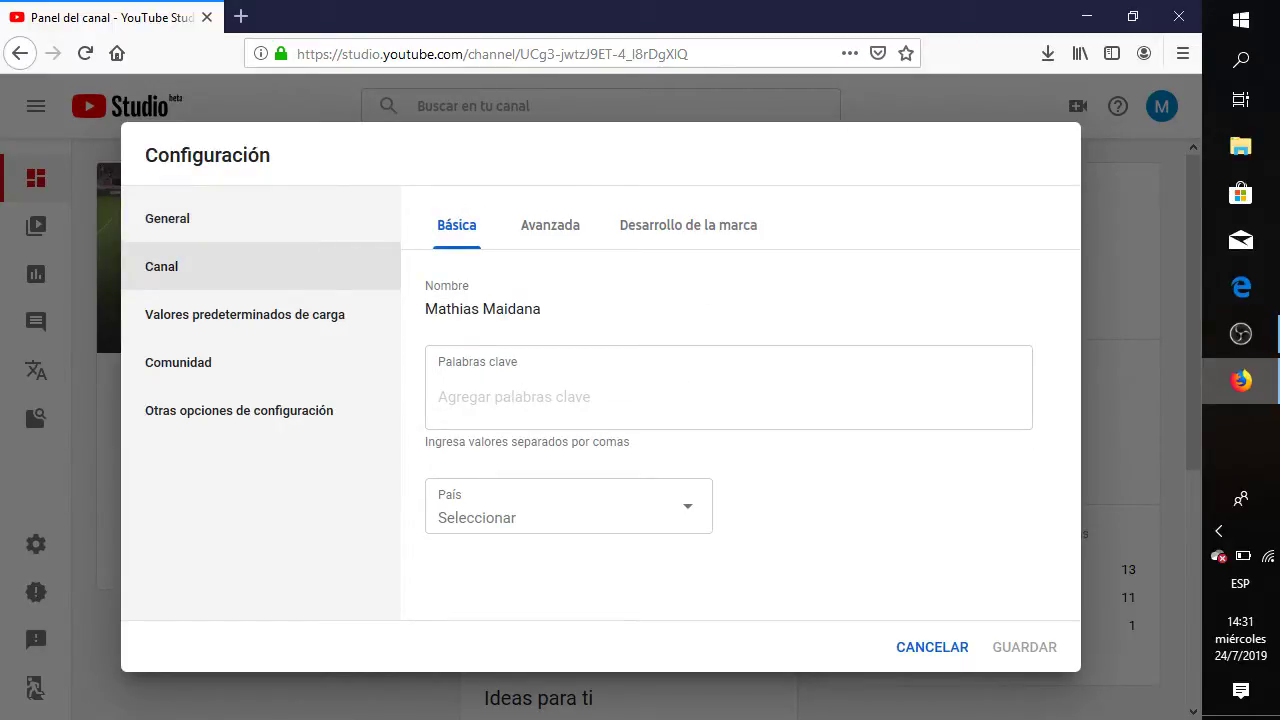
left_click(550, 225)
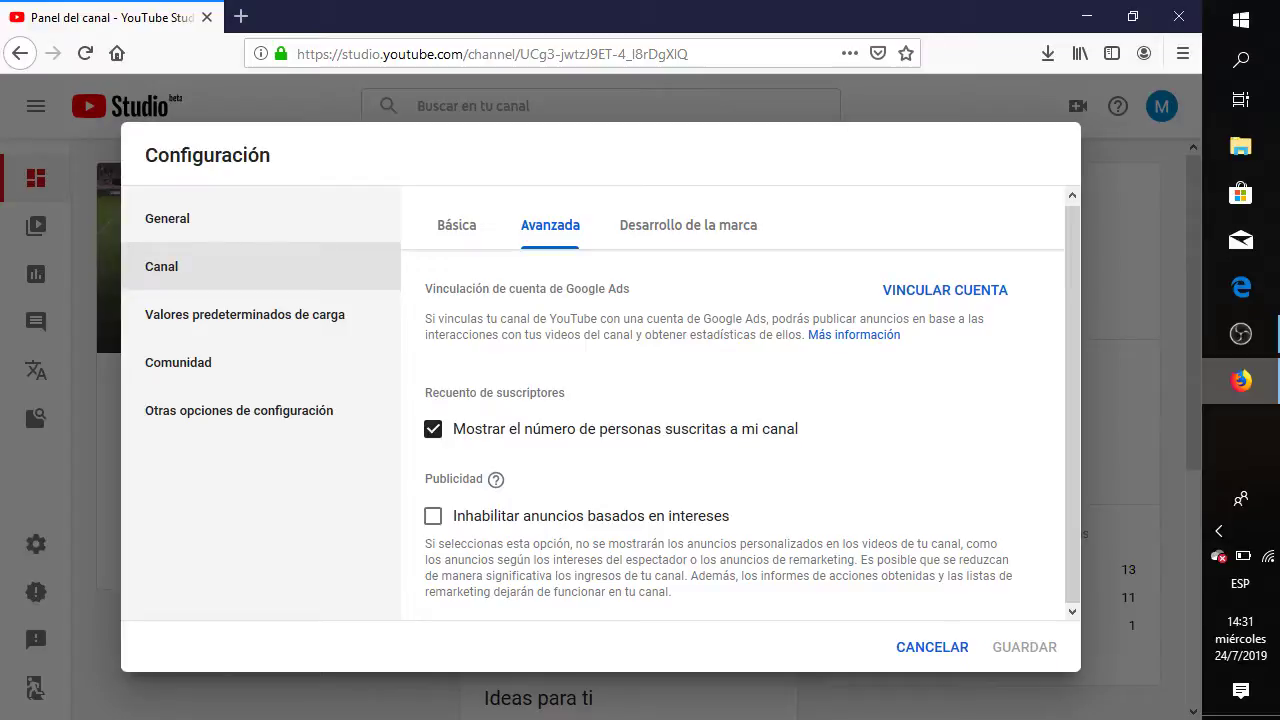
left_click(688, 225)
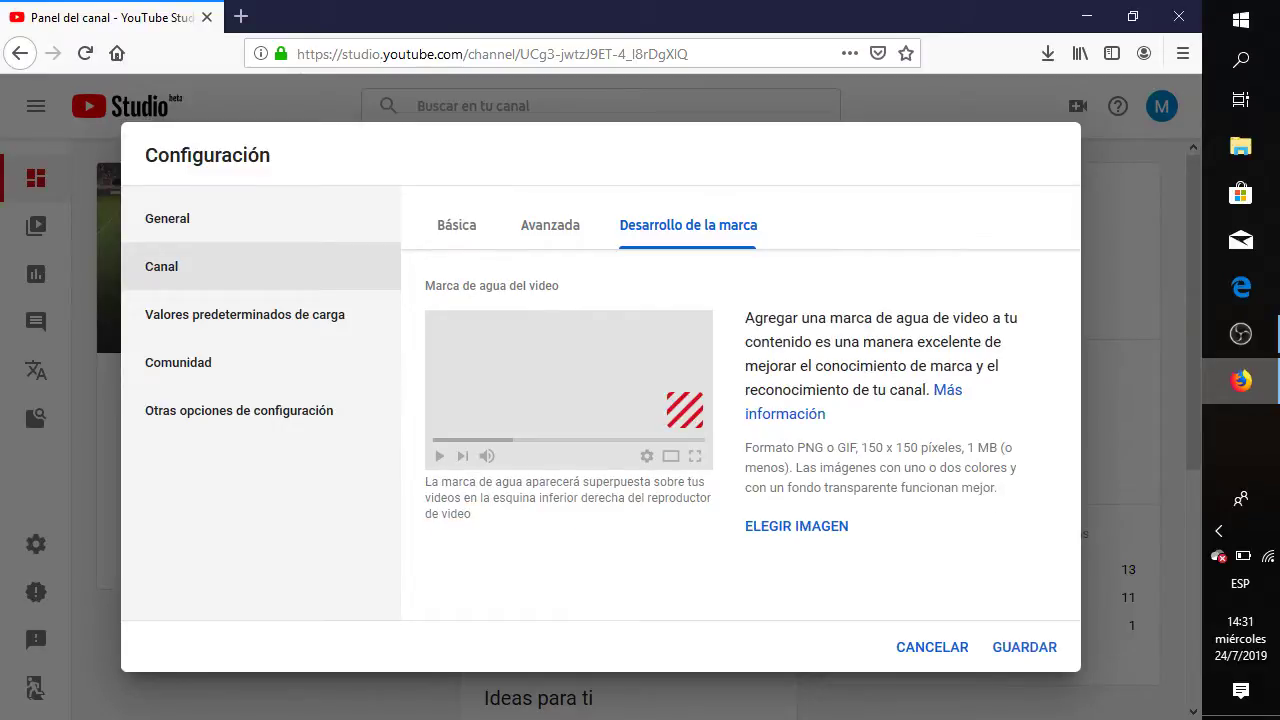
left_click(1024, 647)
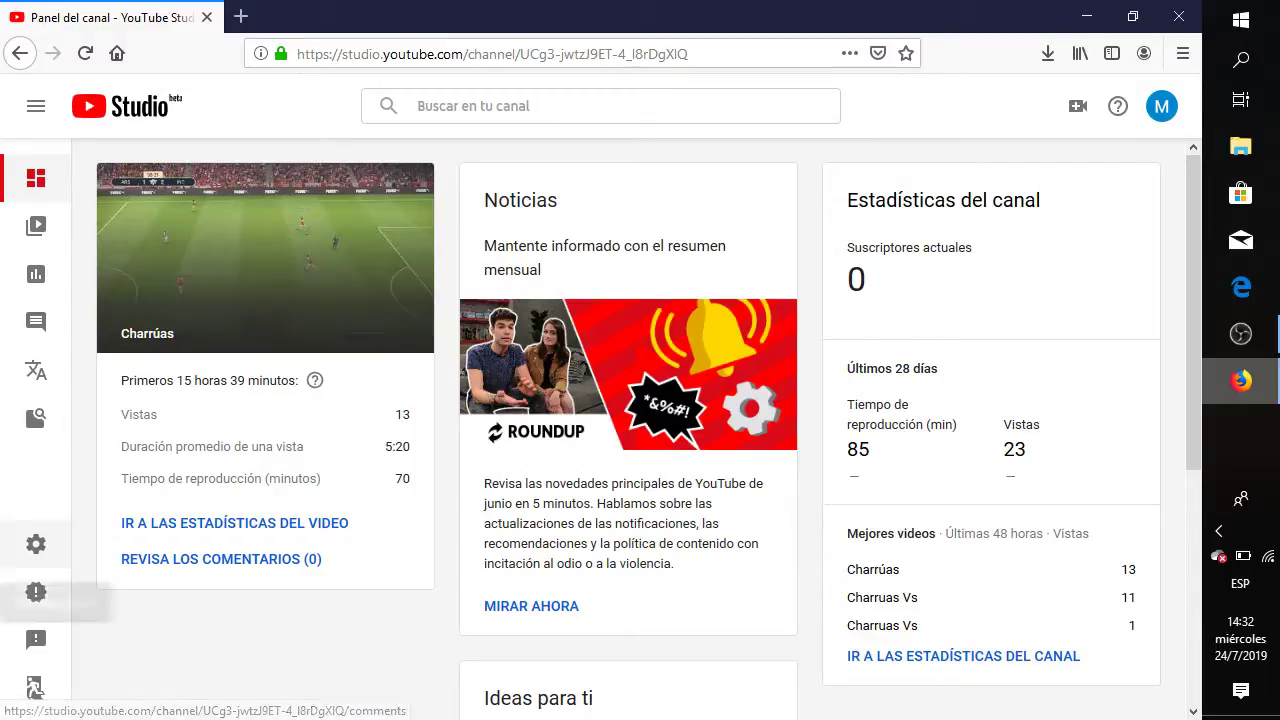
Step: Examine the general options, upload defaults and community filters in the Studio settings, and close them without saving
left_click(36, 592)
left_click(36, 544)
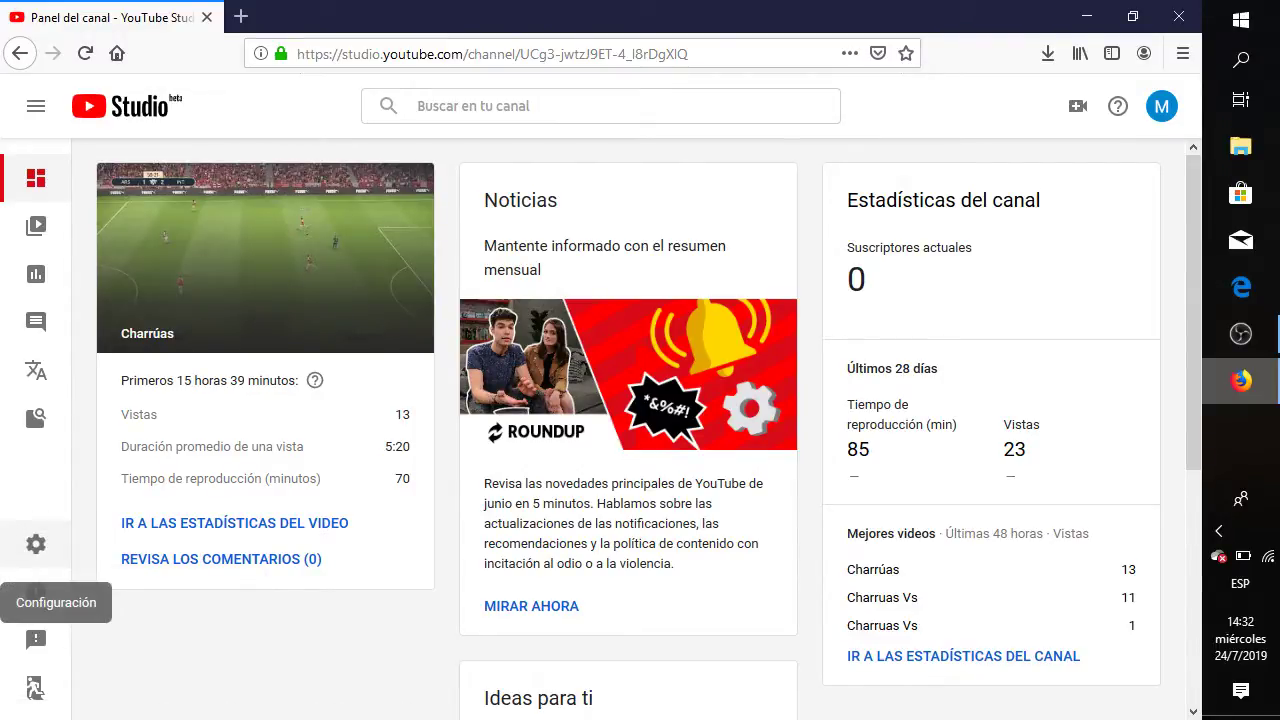
left_click(36, 544)
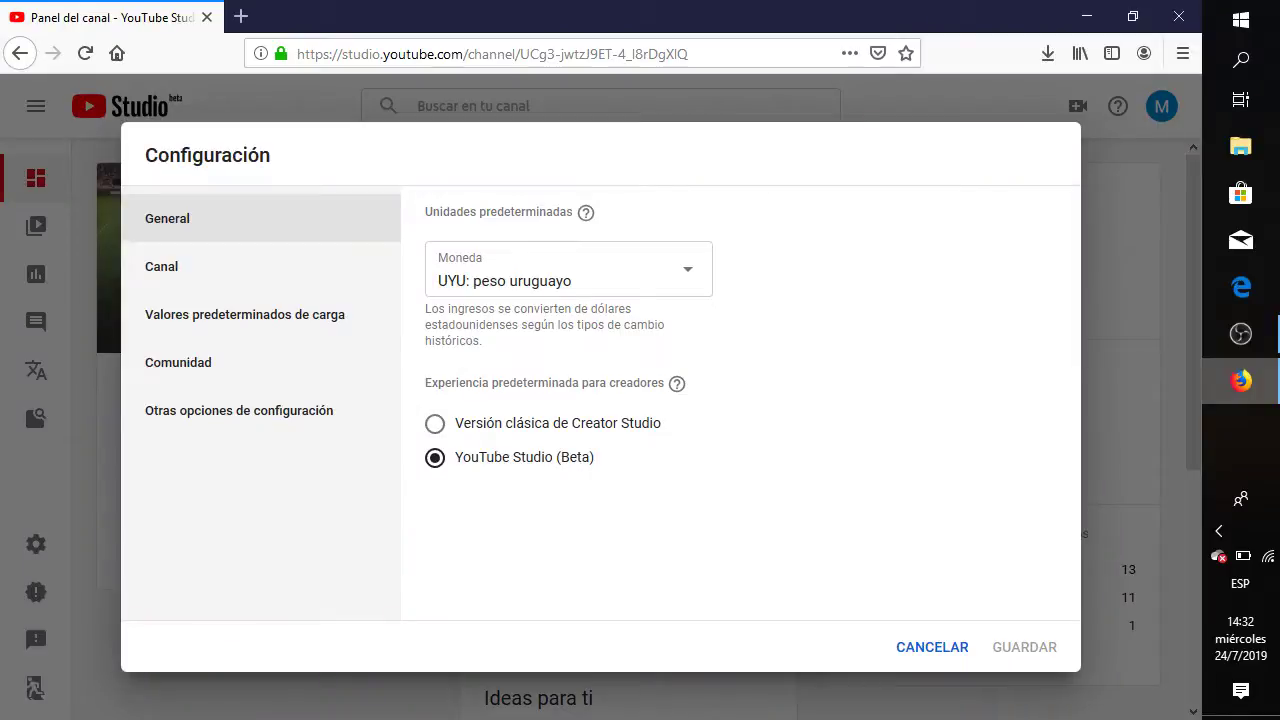
left_click(435, 423)
left_click(435, 457)
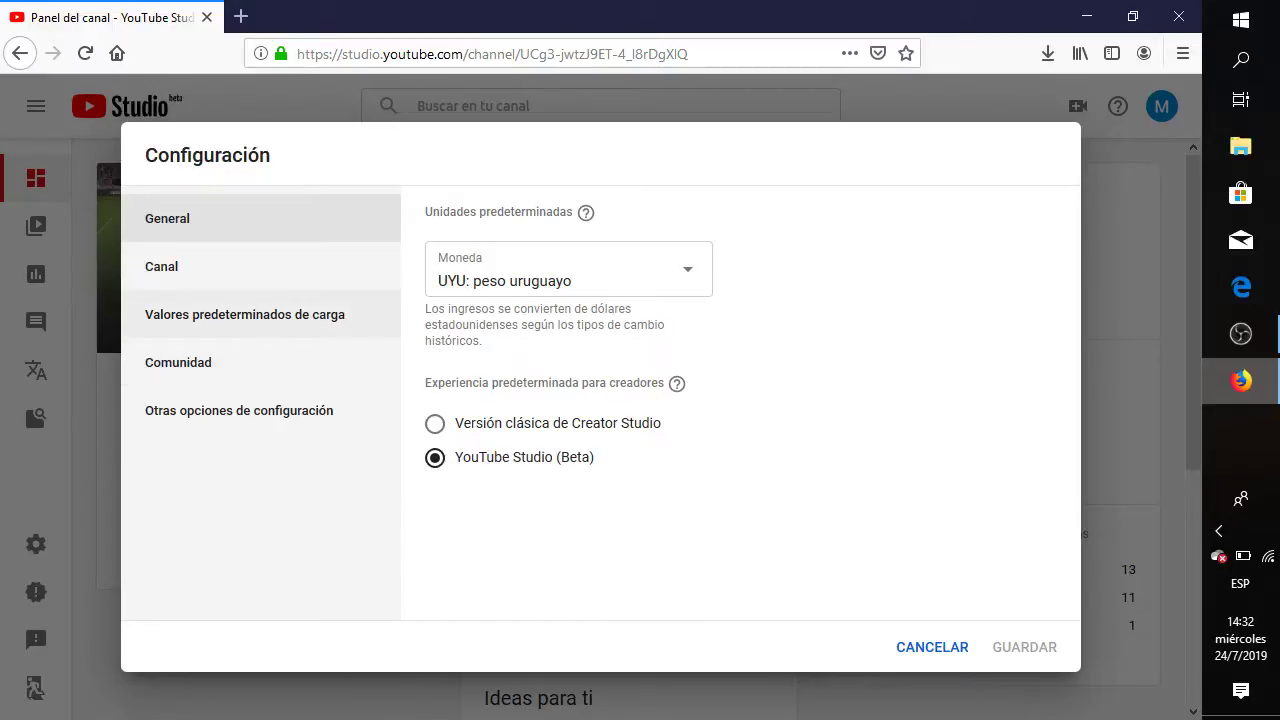
left_click(245, 314)
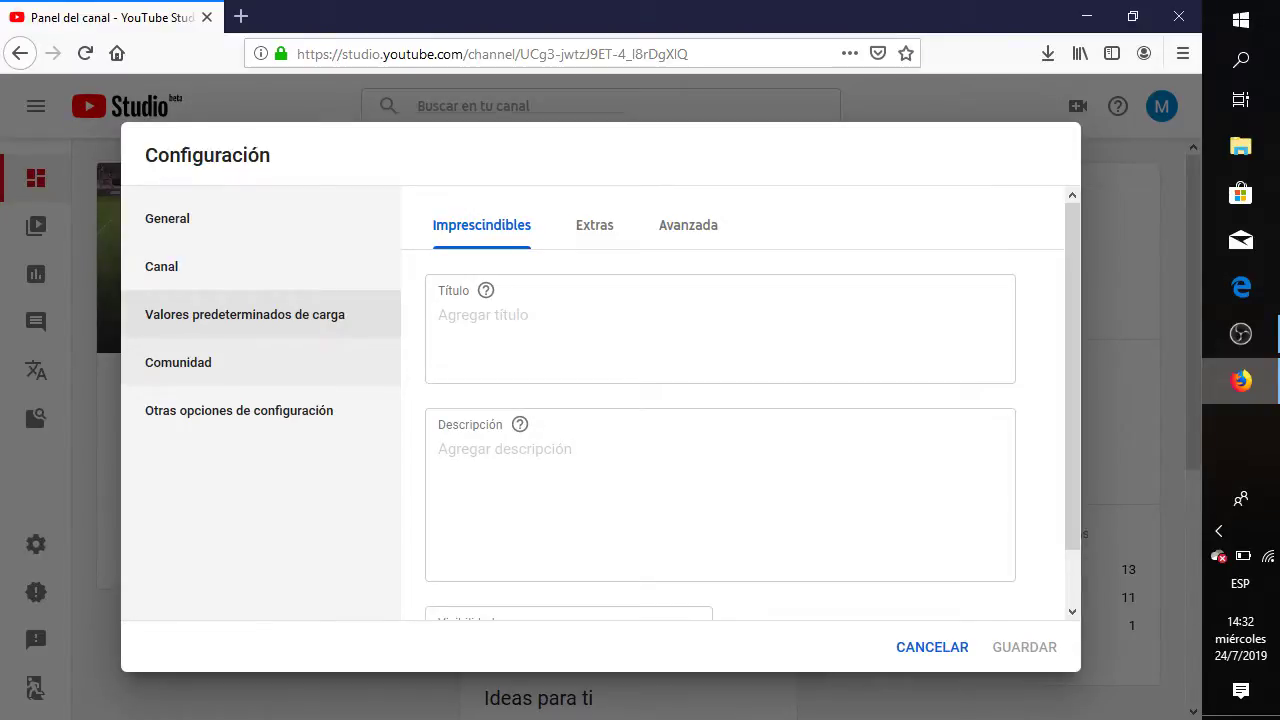
left_click(178, 362)
mouse_move(250, 410)
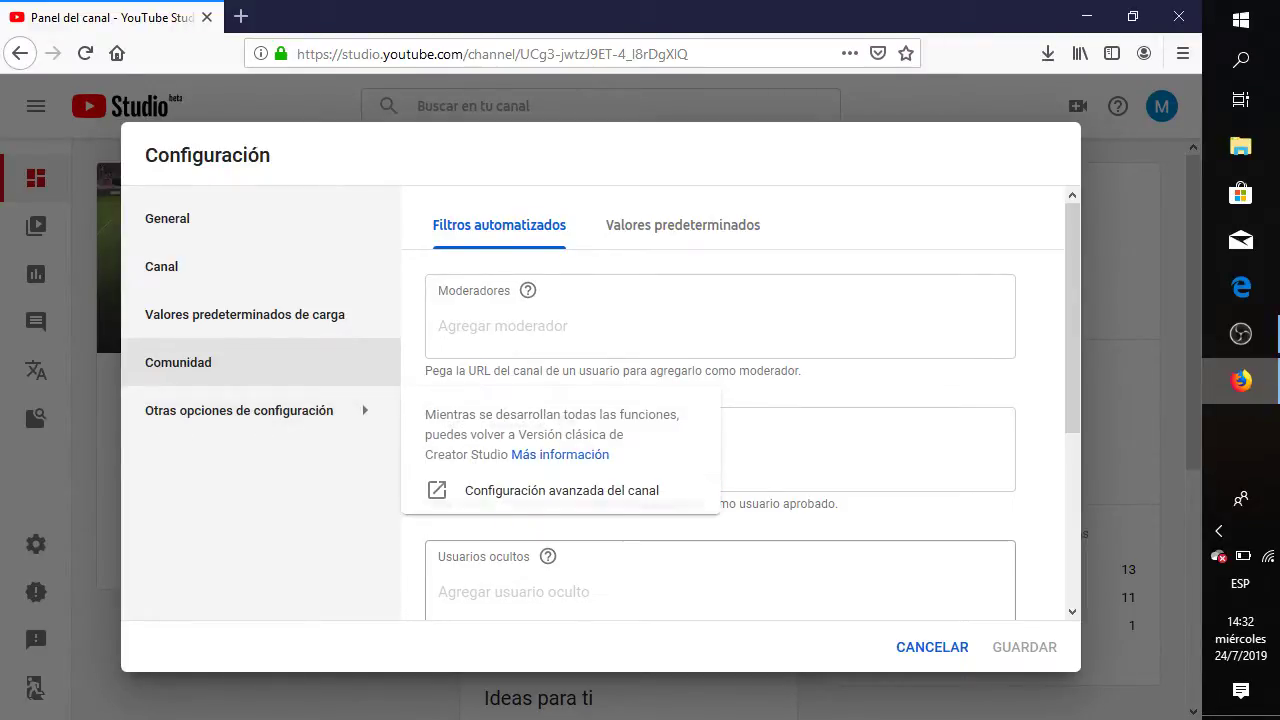
left_click(932, 647)
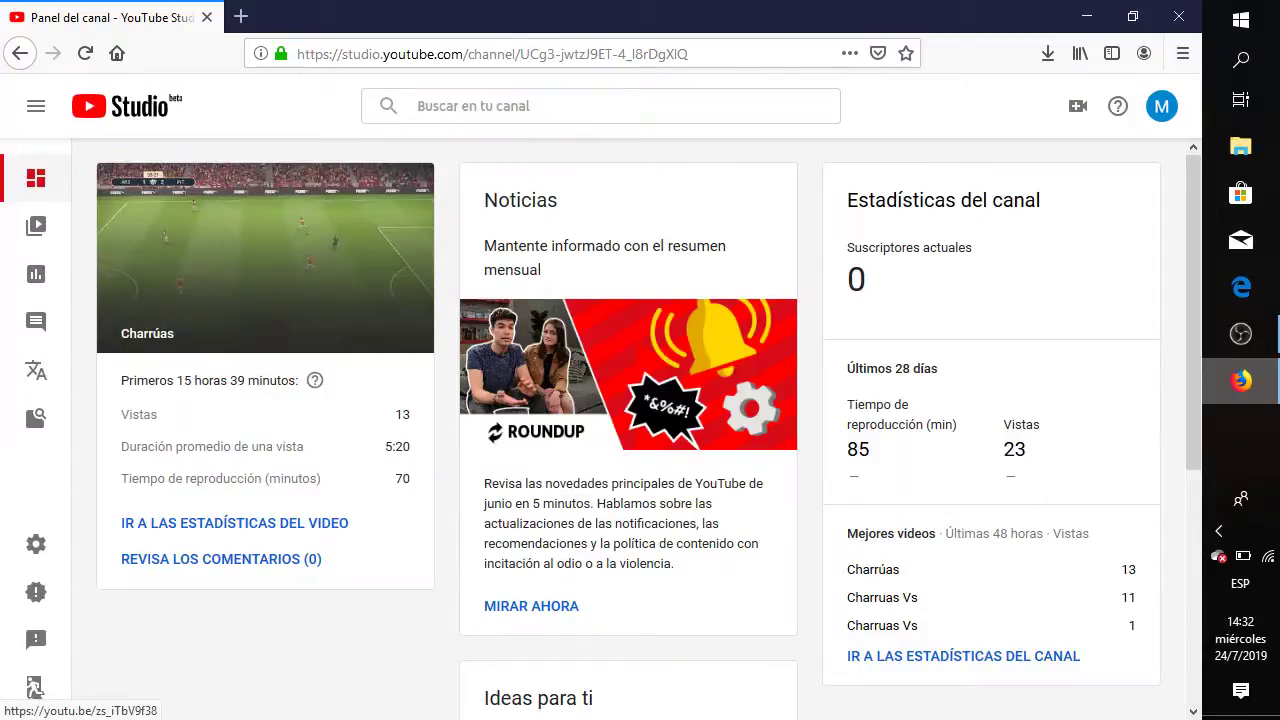
Step: Open the signed-in account's own YouTube channel page
scroll(649, 430, "down", 2)
scroll(649, 430, "up", 2)
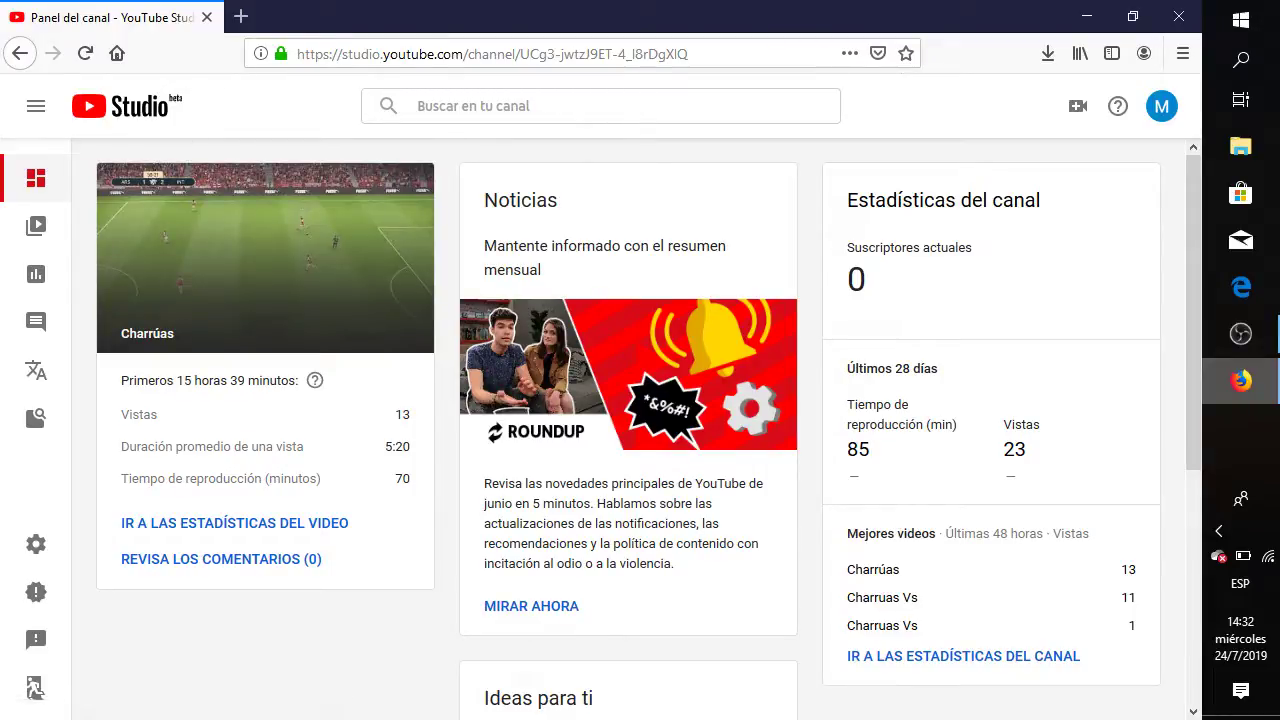
key("shift+Tab")
key("Return")
key("Down")
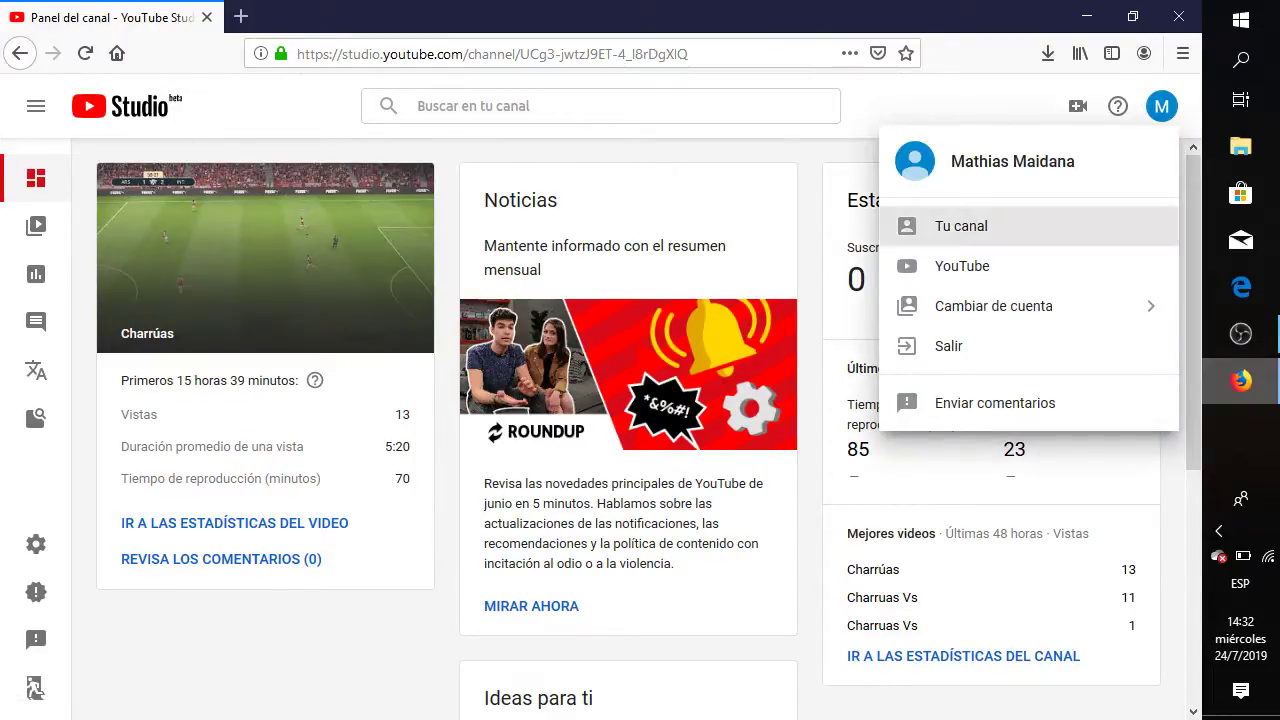
key("Return")
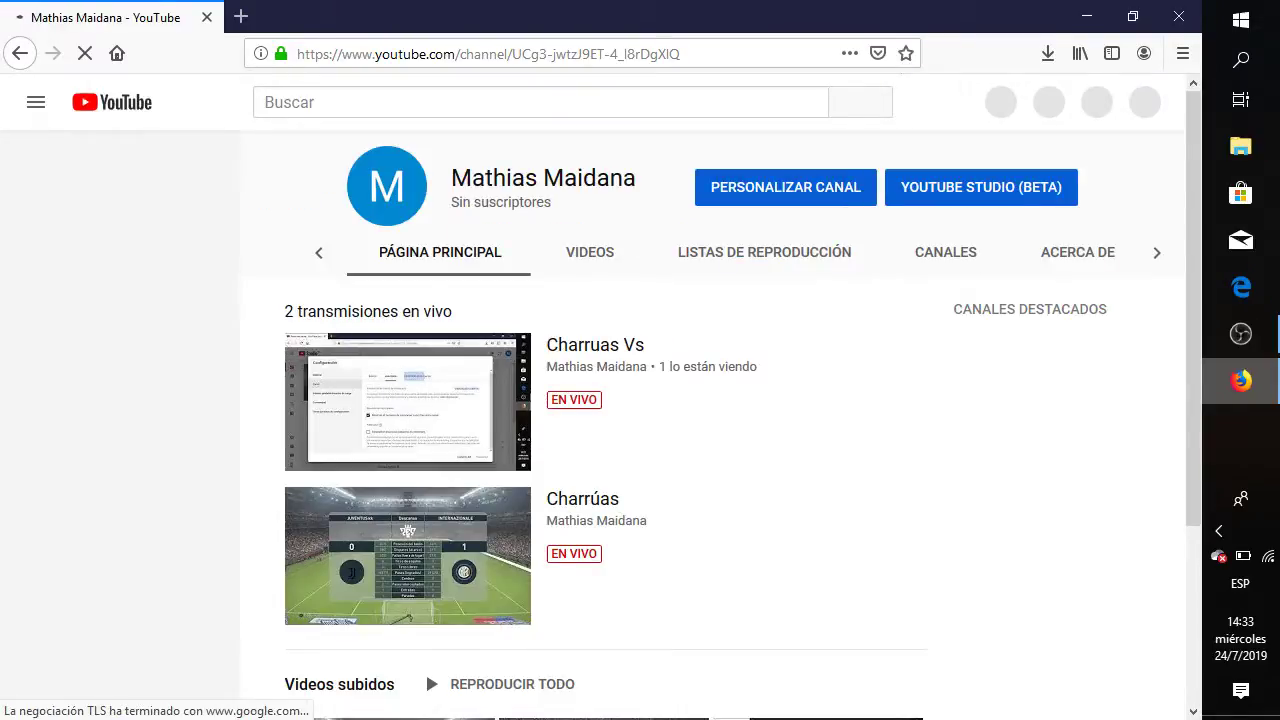
Step: Briefly open the Charruas Vs live stream, return to the channel page, and open and reload the Charrúas live stream
left_click(408, 401)
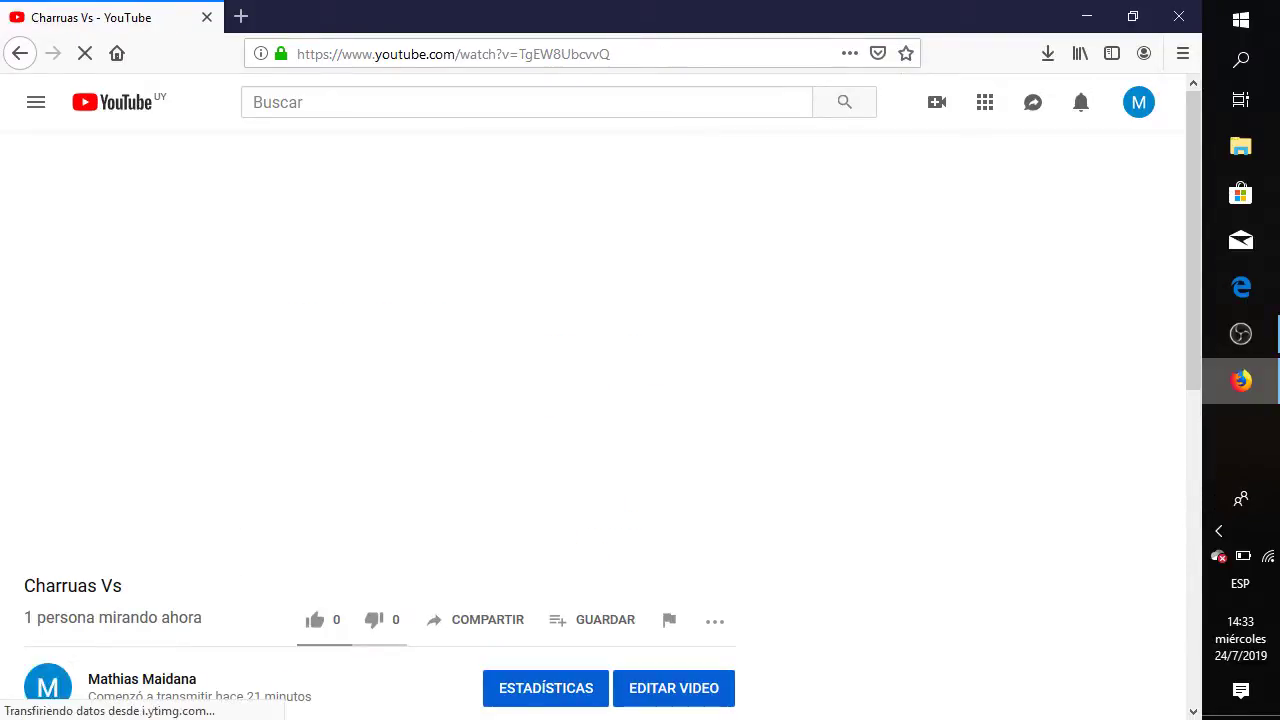
key("alt+Left")
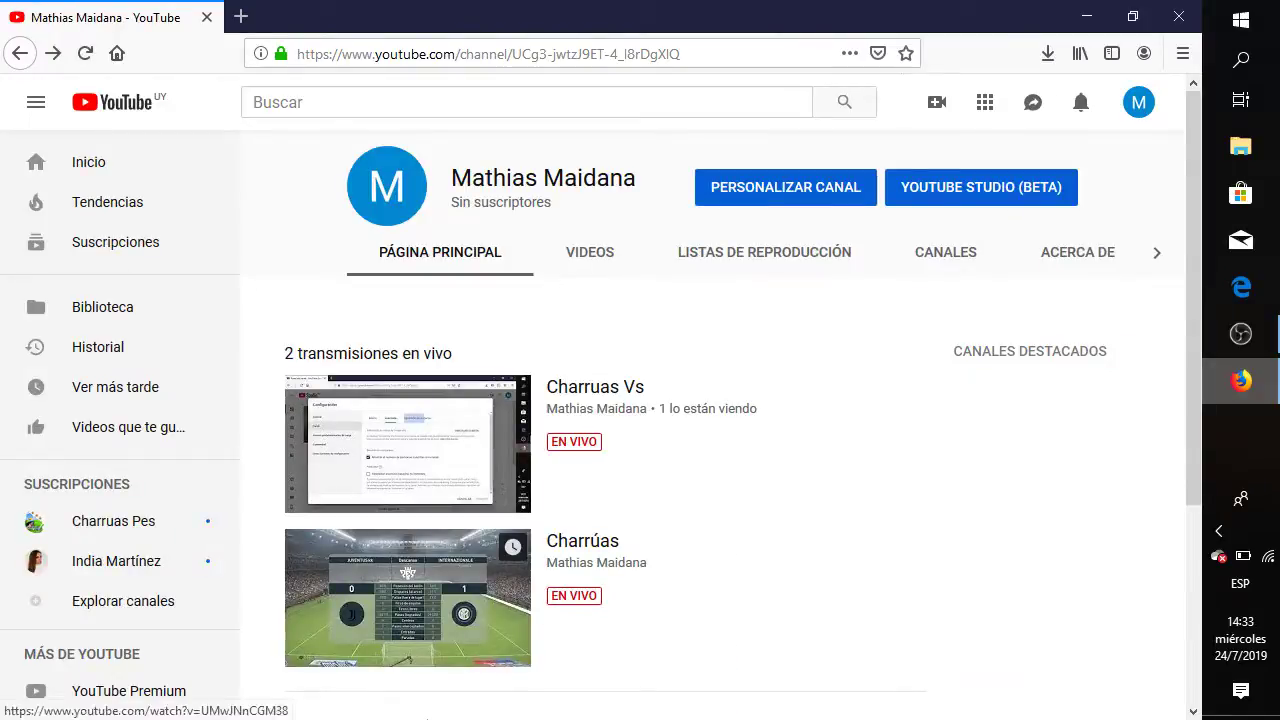
left_click(408, 597)
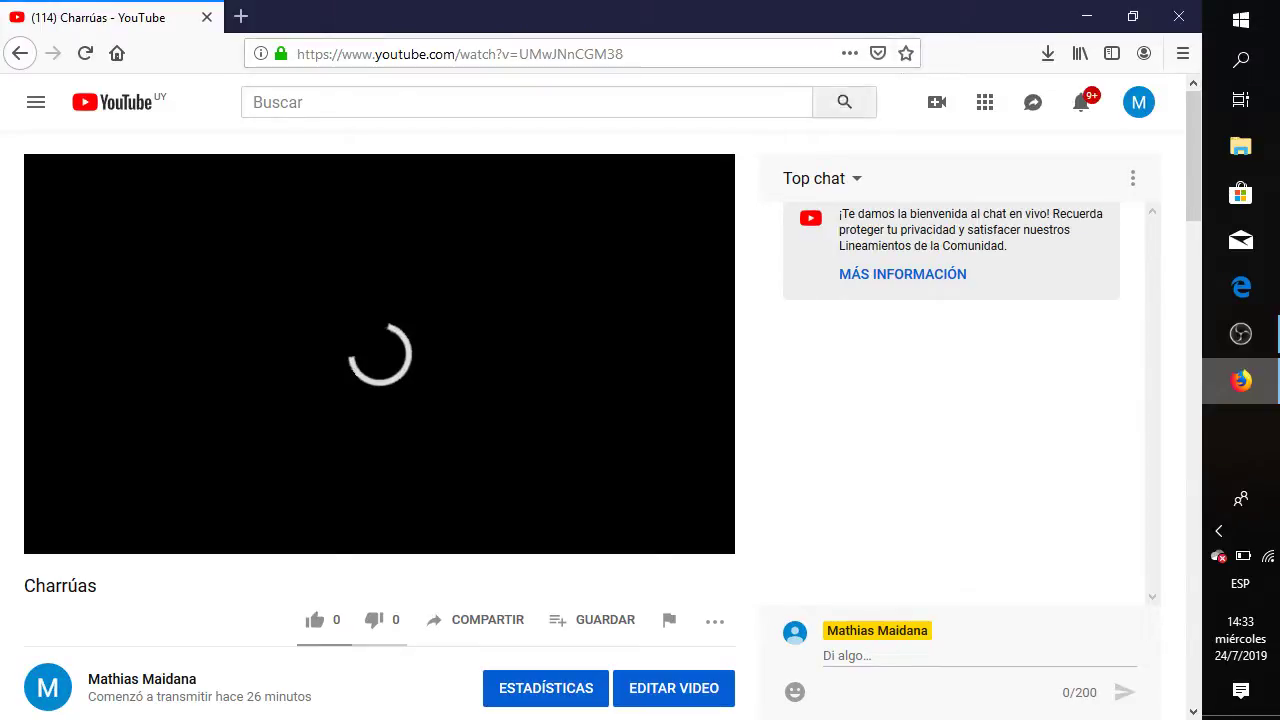
left_click(85, 53)
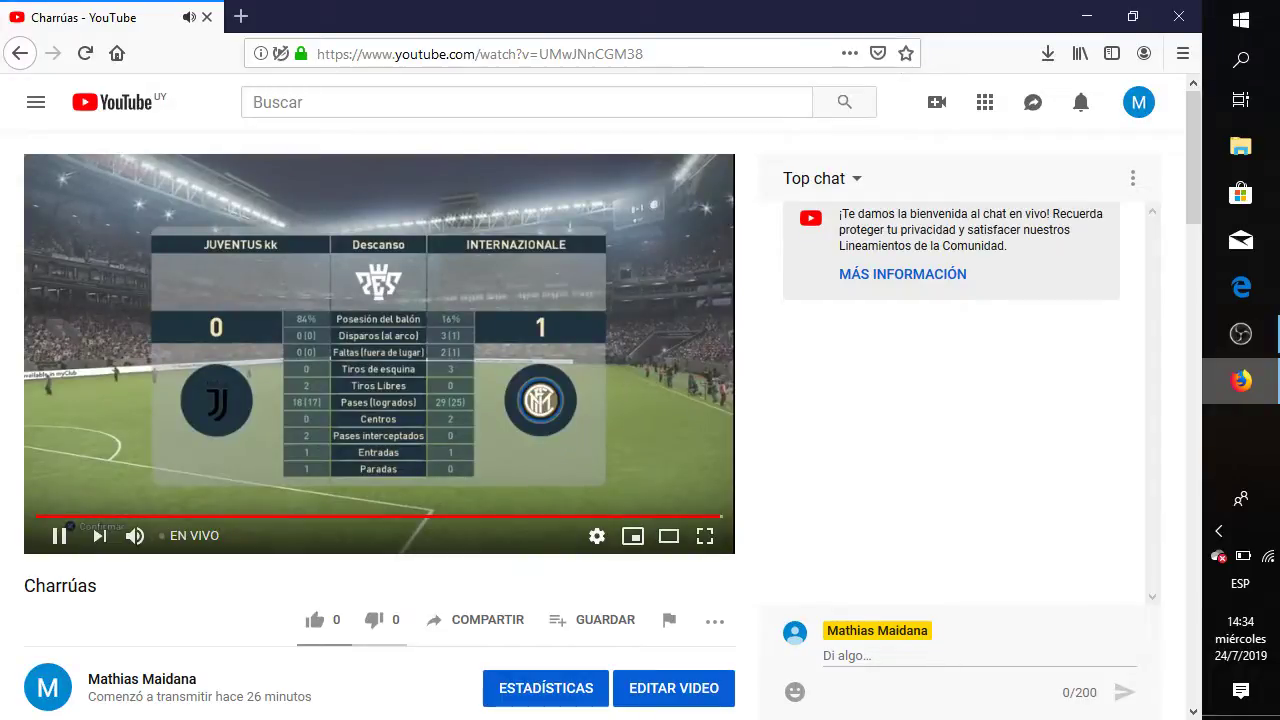
Step: Set the Charrúas stream's playback quality to 720p and check its playback speed options
left_click(597, 536)
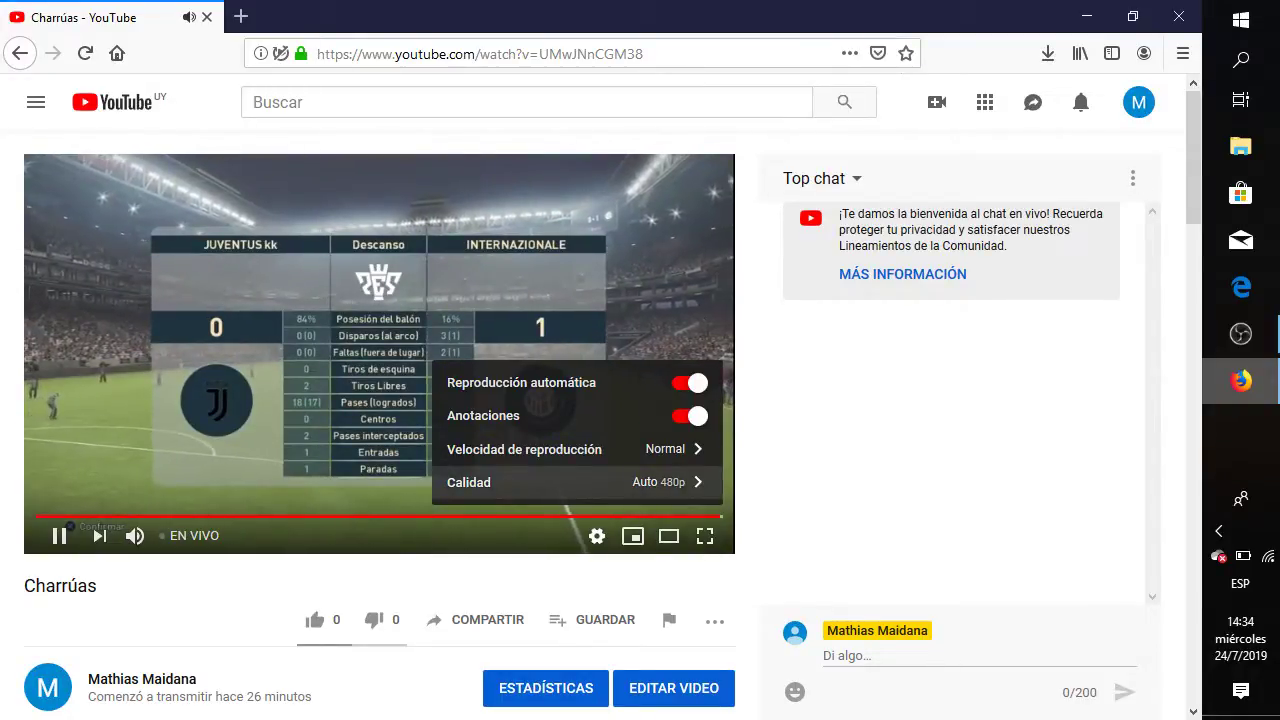
left_click(578, 482)
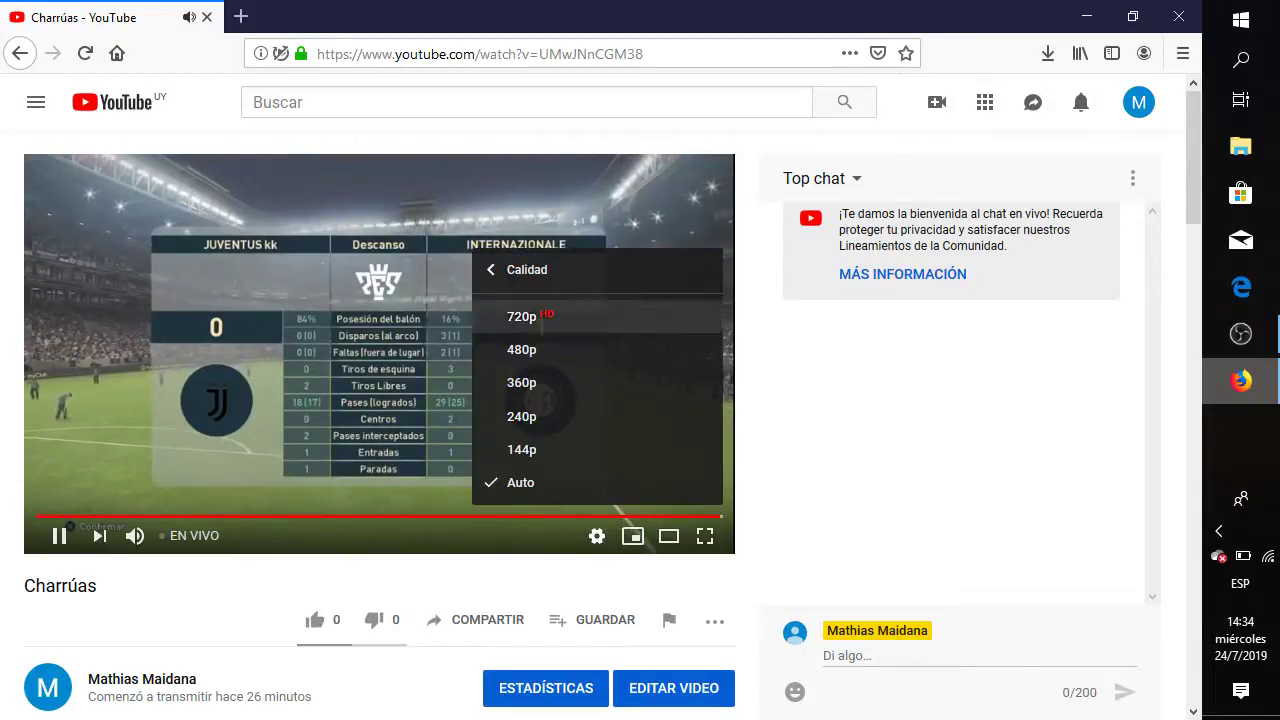
left_click(521, 316)
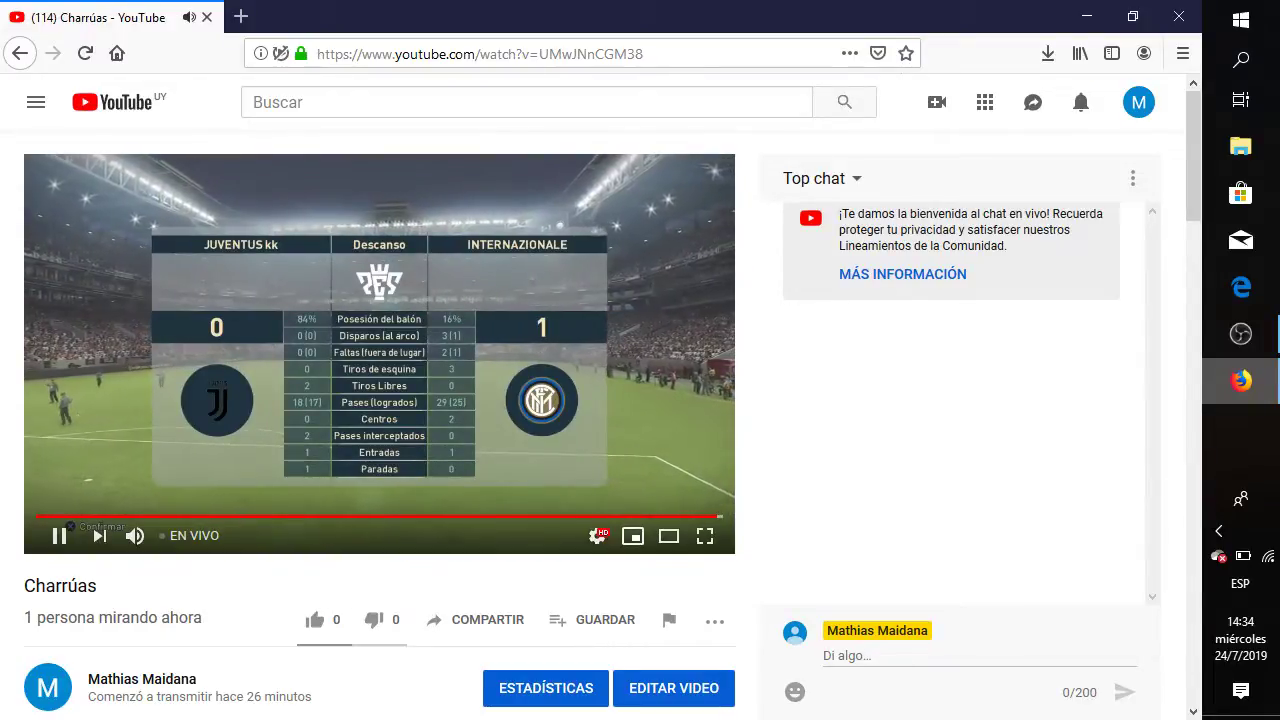
left_click(597, 536)
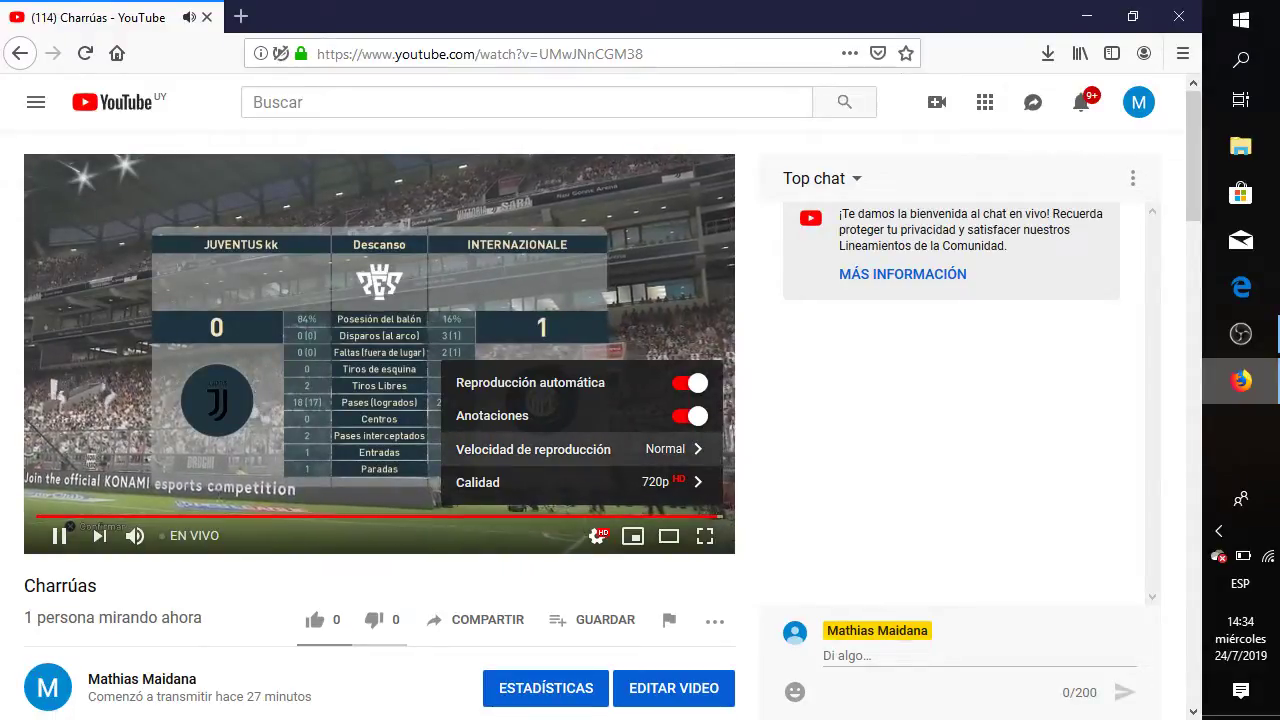
left_click(597, 536)
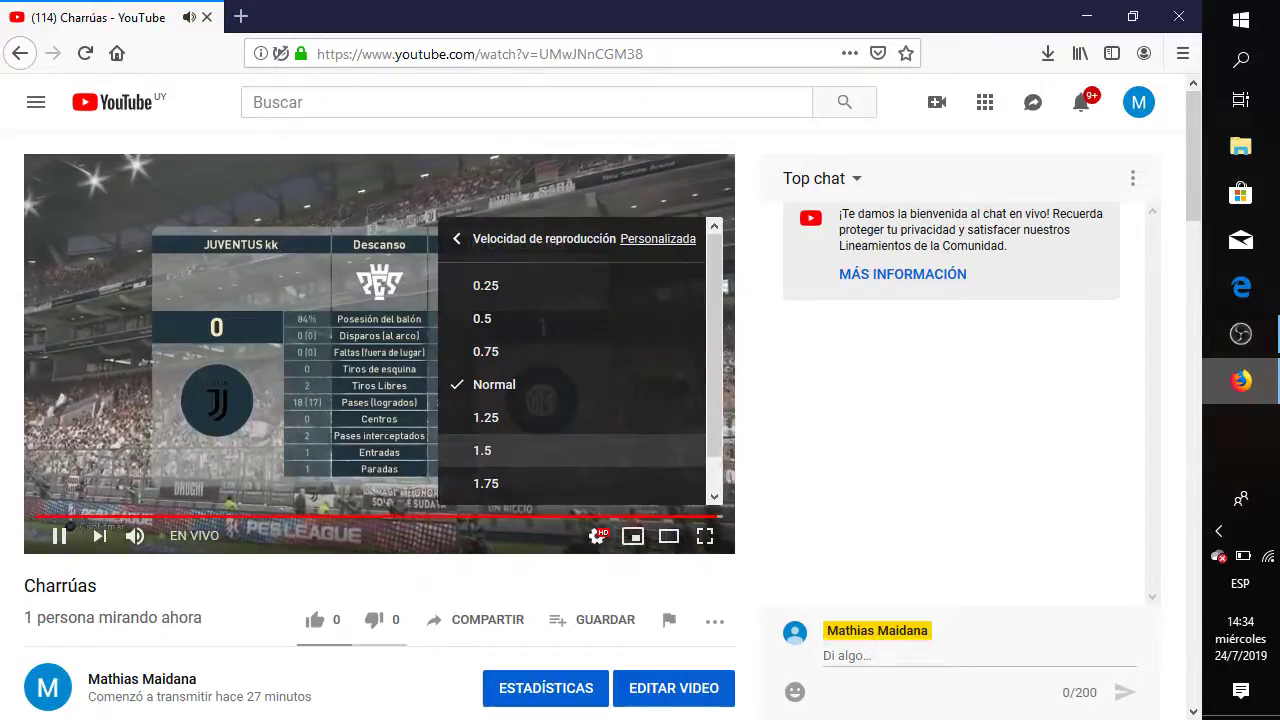
Step: Watch the Charrúas stream in full screen to check its picture quality
left_click(1241, 380)
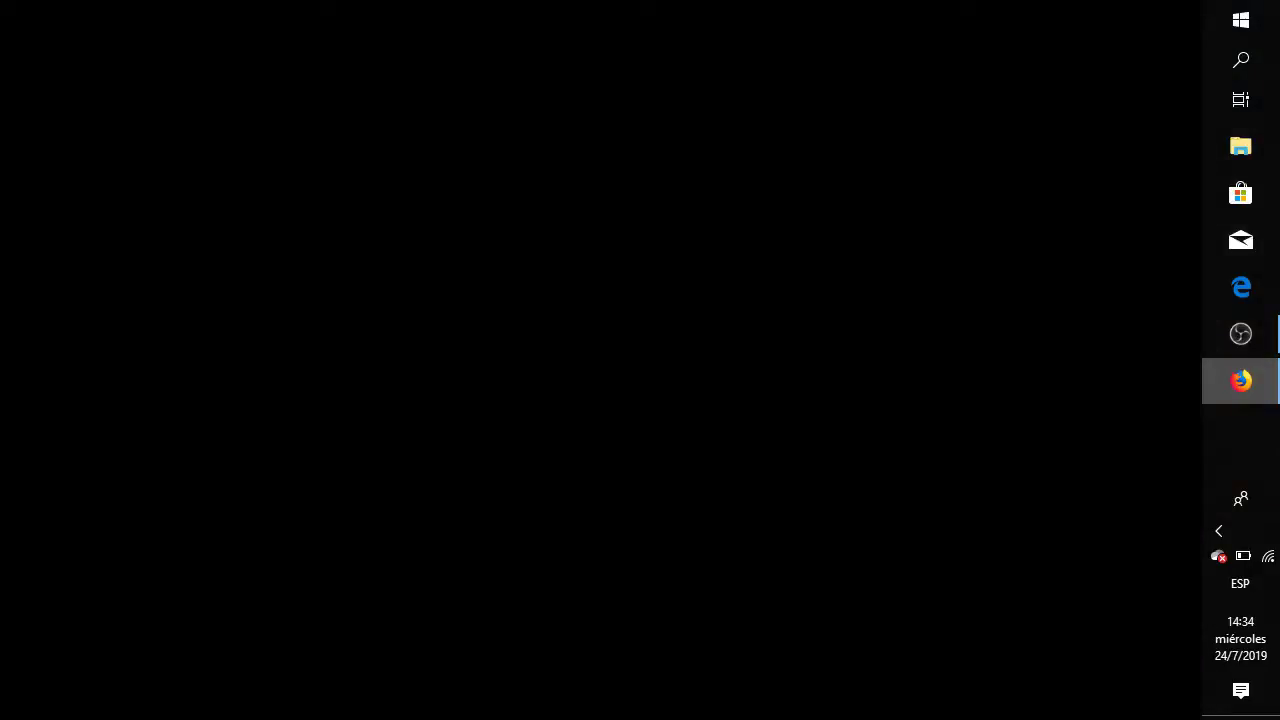
left_click(1241, 380)
mouse_move(1241, 380)
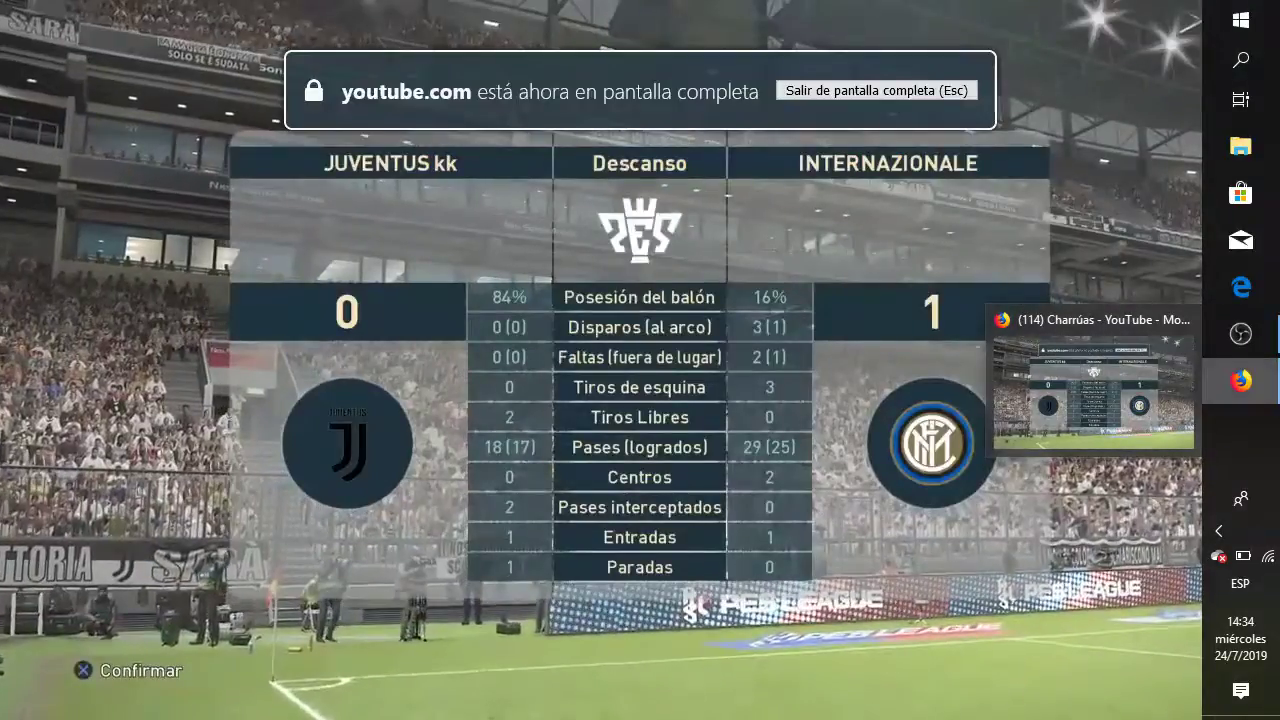
left_click(1241, 380)
left_click(1241, 380)
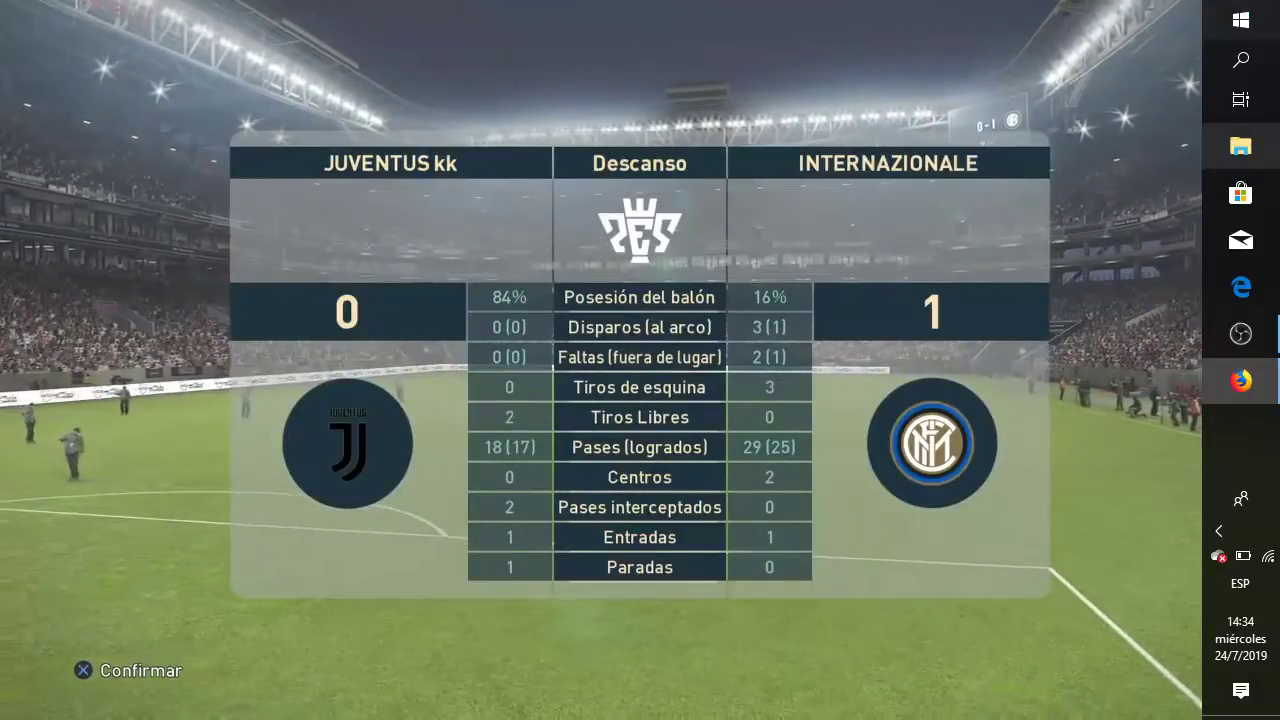
Step: Show the desktop and add the Windows Ink Workspace button to the taskbar
right_click(1240, 468)
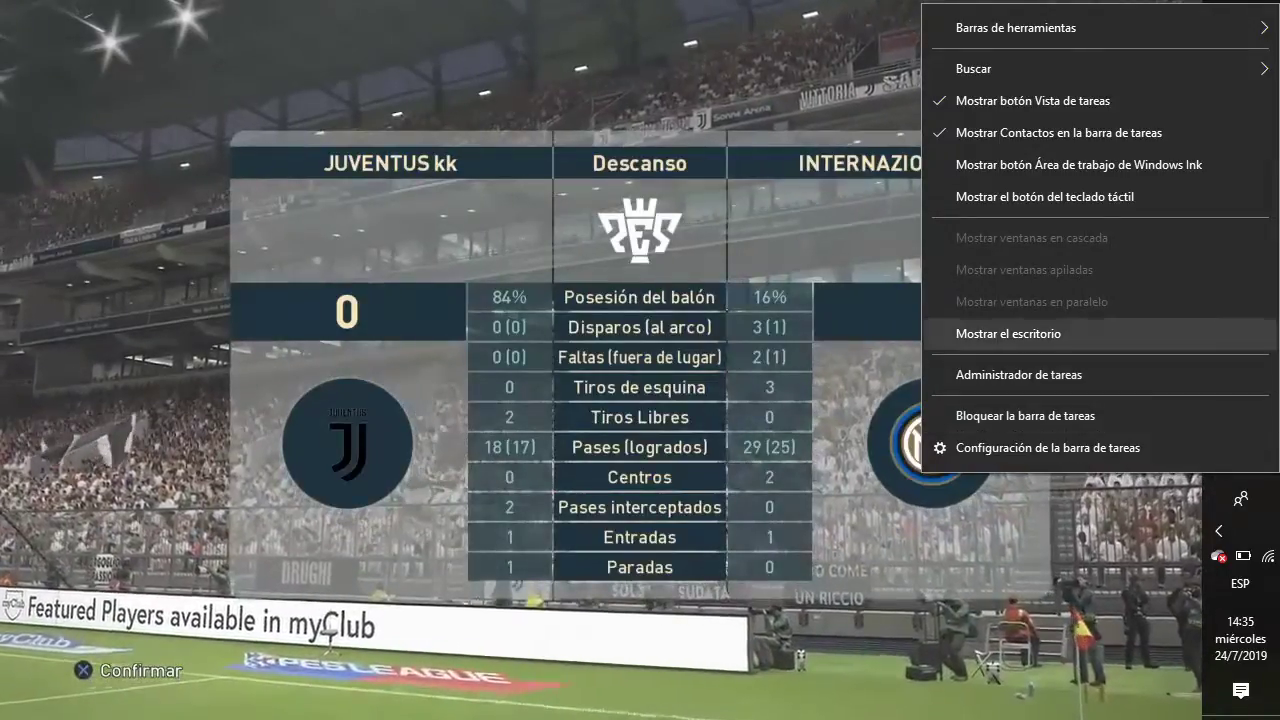
left_click(1010, 333)
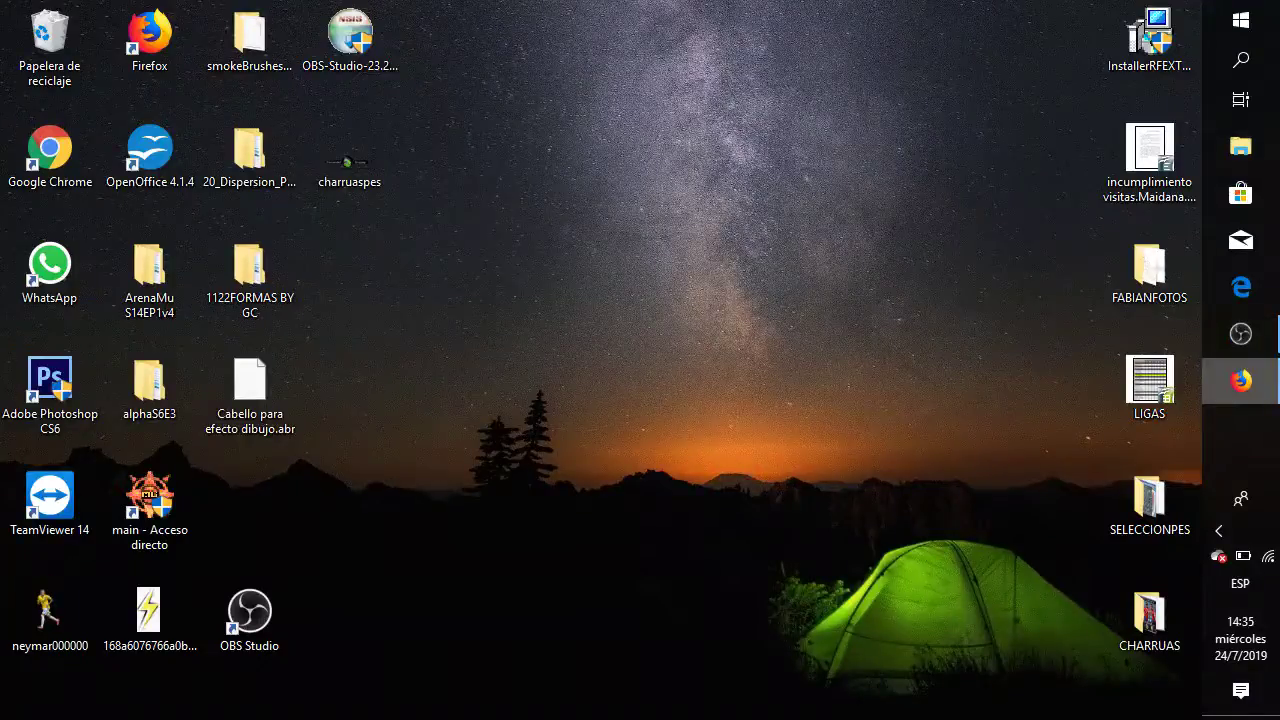
right_click(1240, 445)
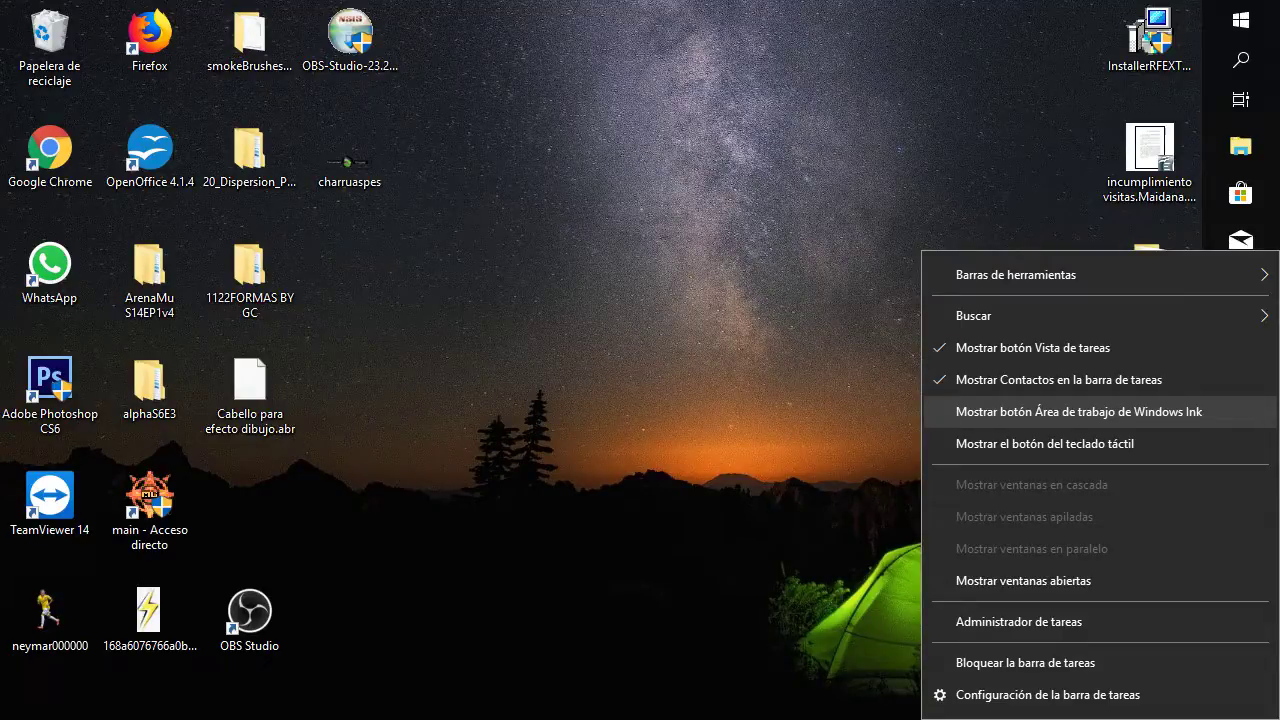
left_click(1079, 411)
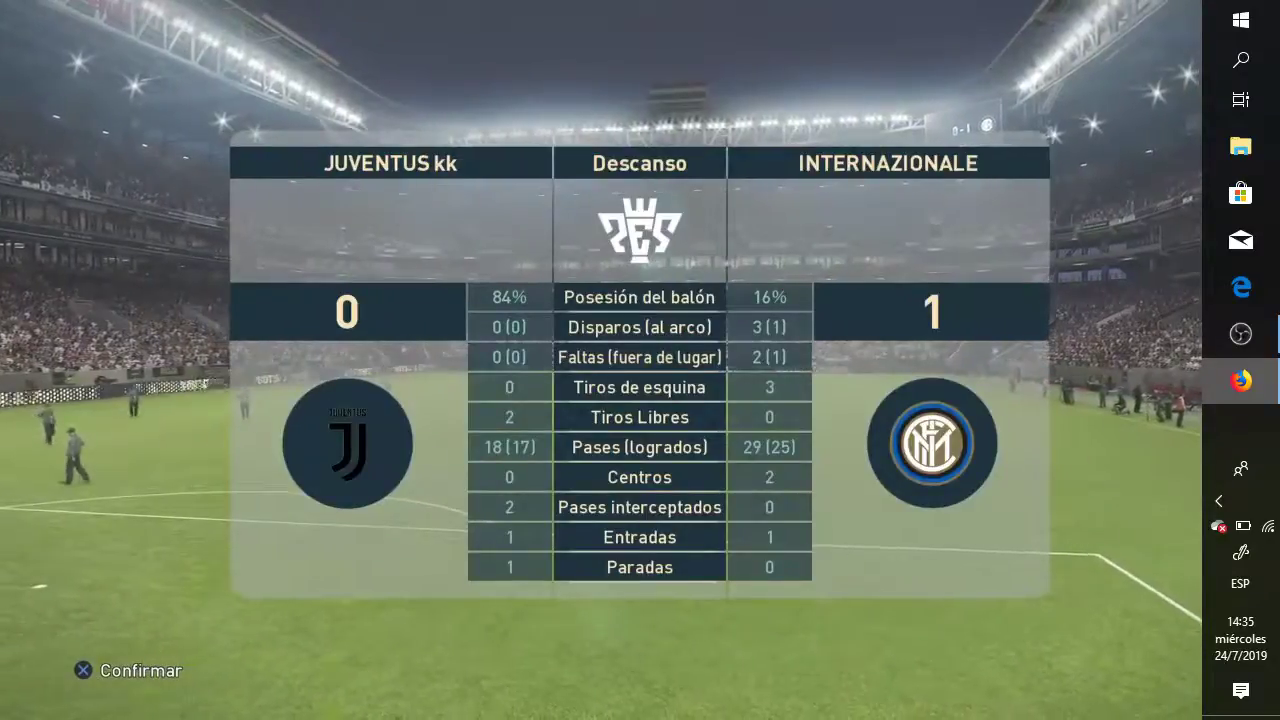
Step: Check the Charrúas stream's playback options and remove the Windows Ink Workspace button from the taskbar
mouse_move(97, 466)
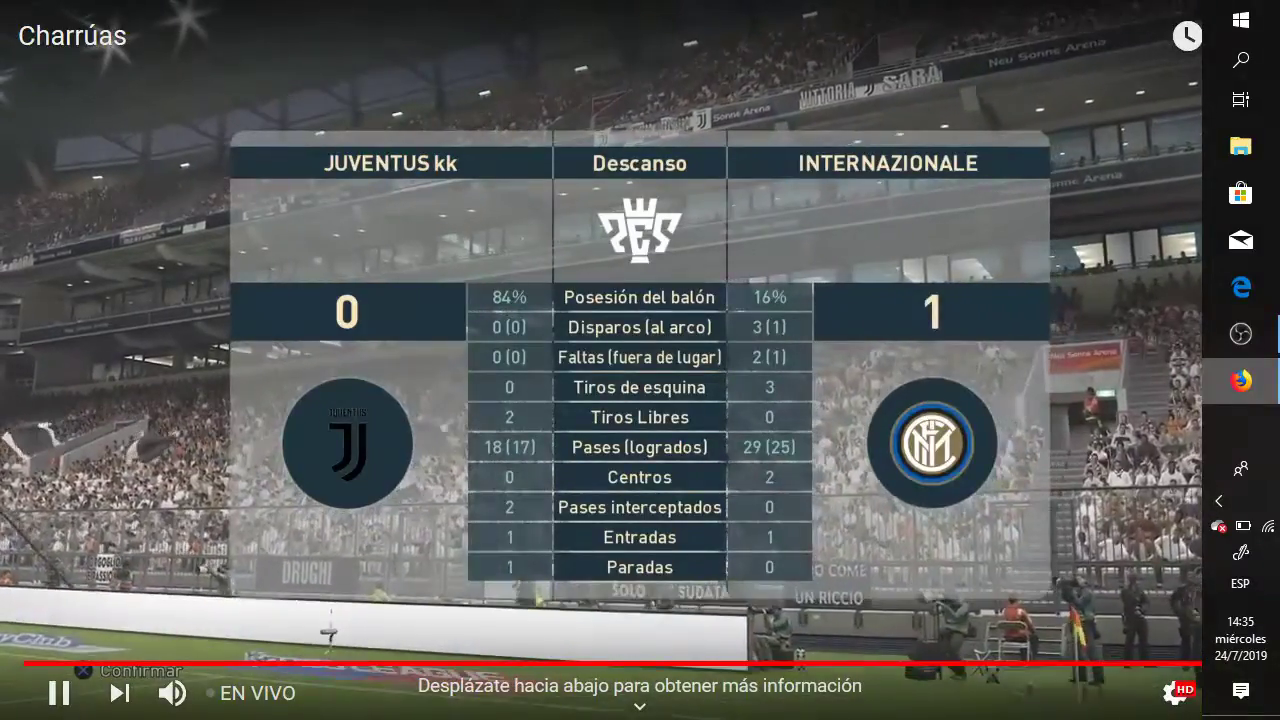
left_click(1175, 692)
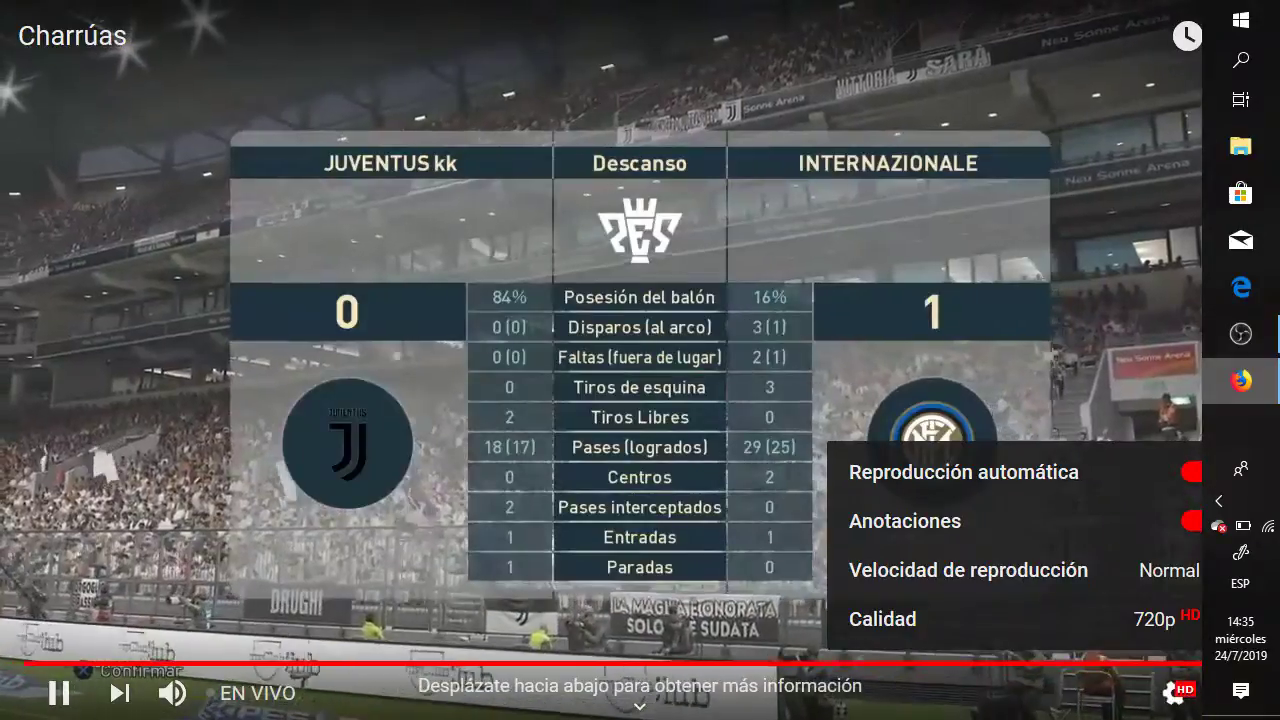
left_click(1175, 692)
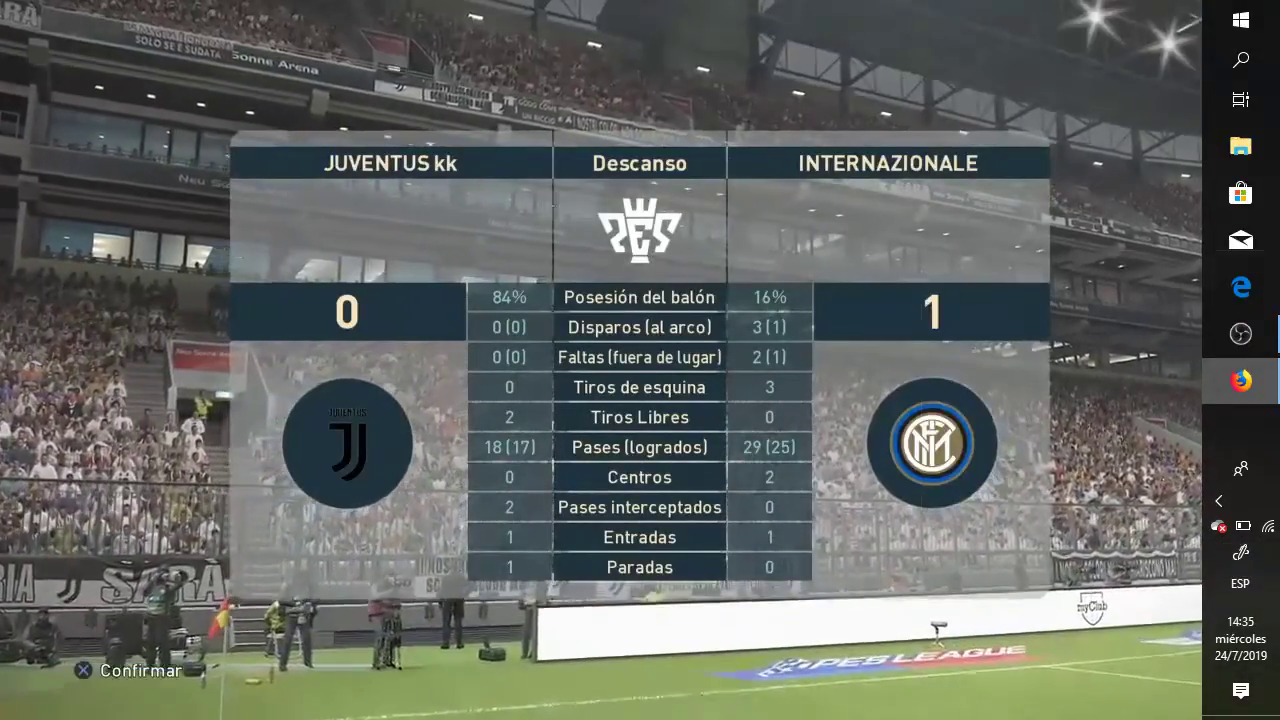
right_click(1240, 411)
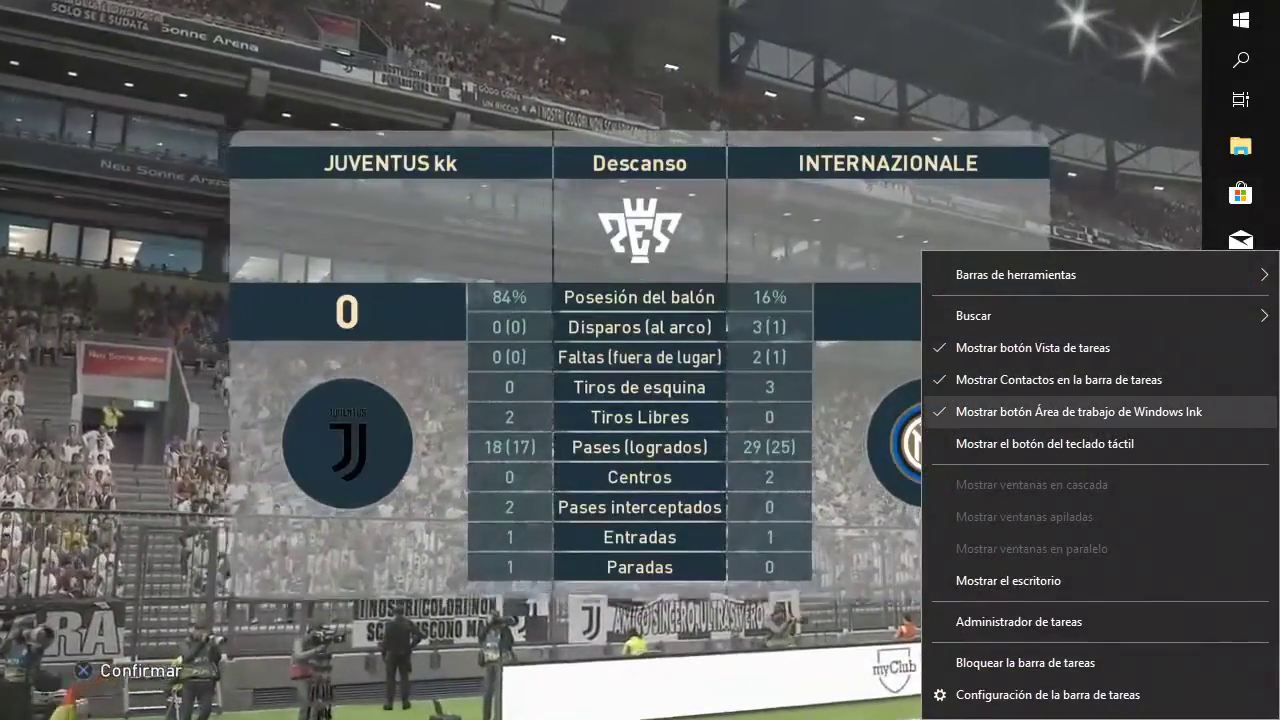
left_click(1240, 411)
Step: Add the Desktop, Address and Links toolbars to the taskbar
right_click(1240, 443)
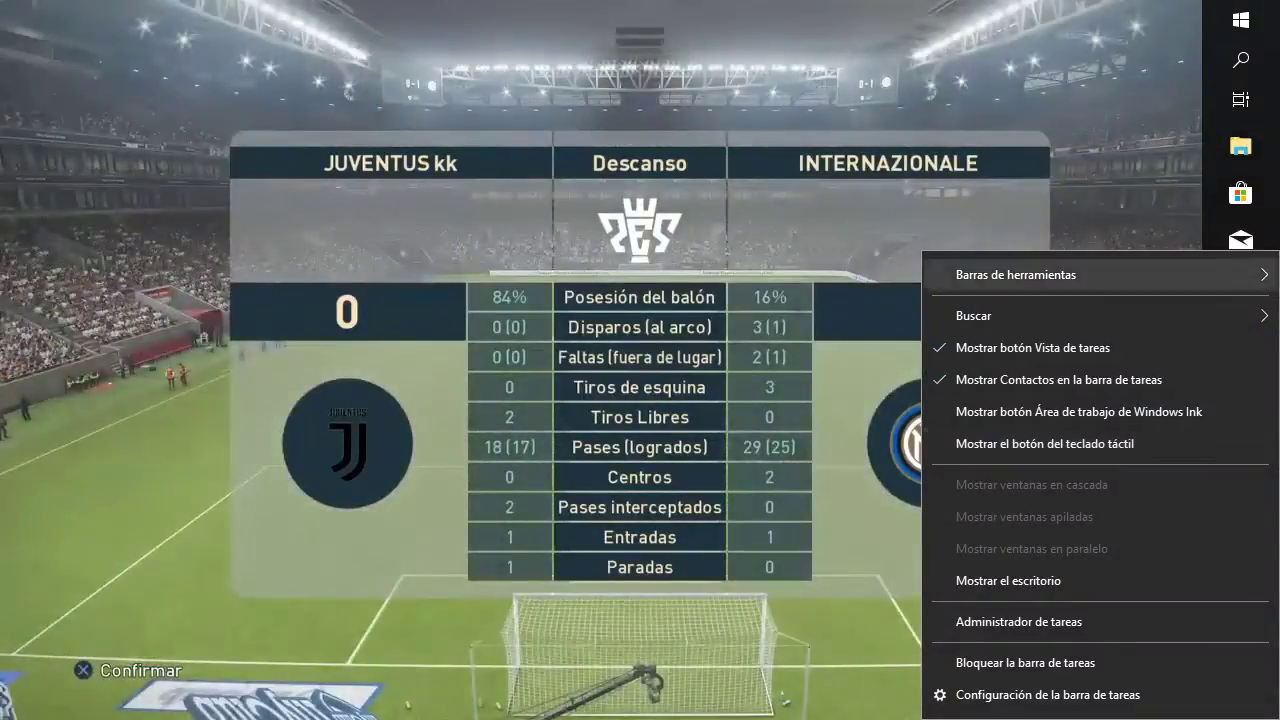
mouse_move(1016, 274)
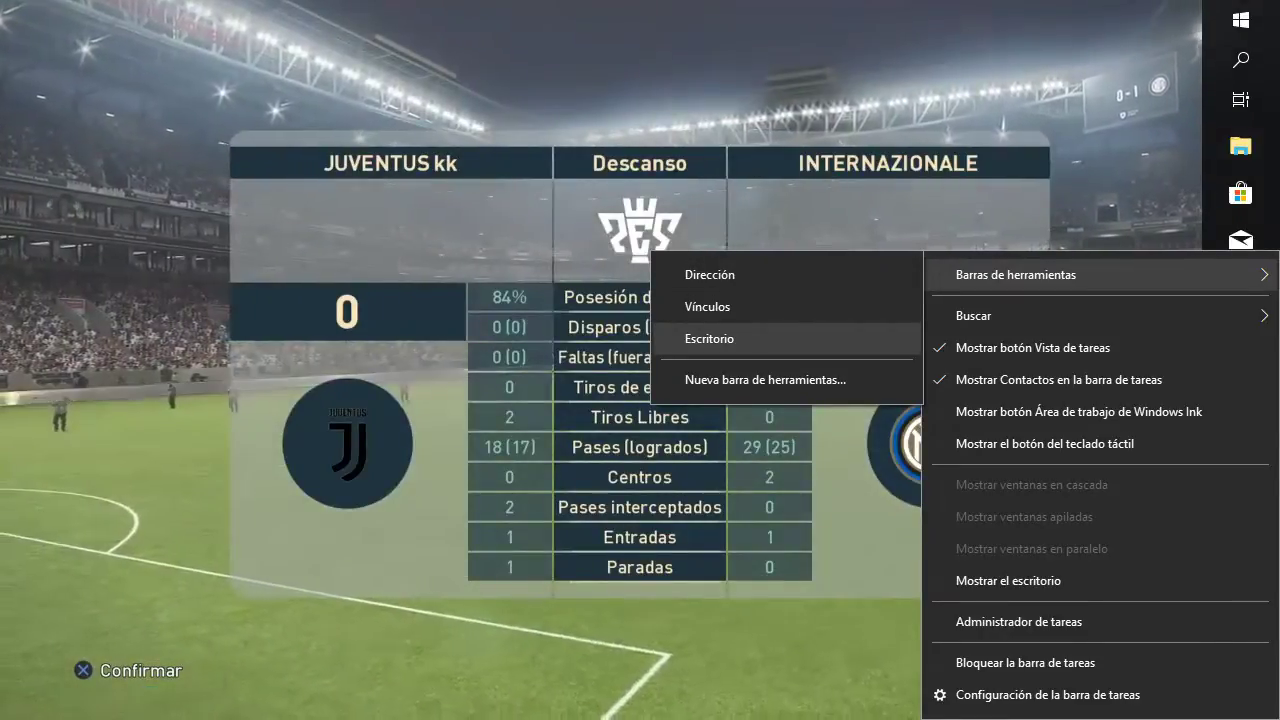
left_click(709, 338)
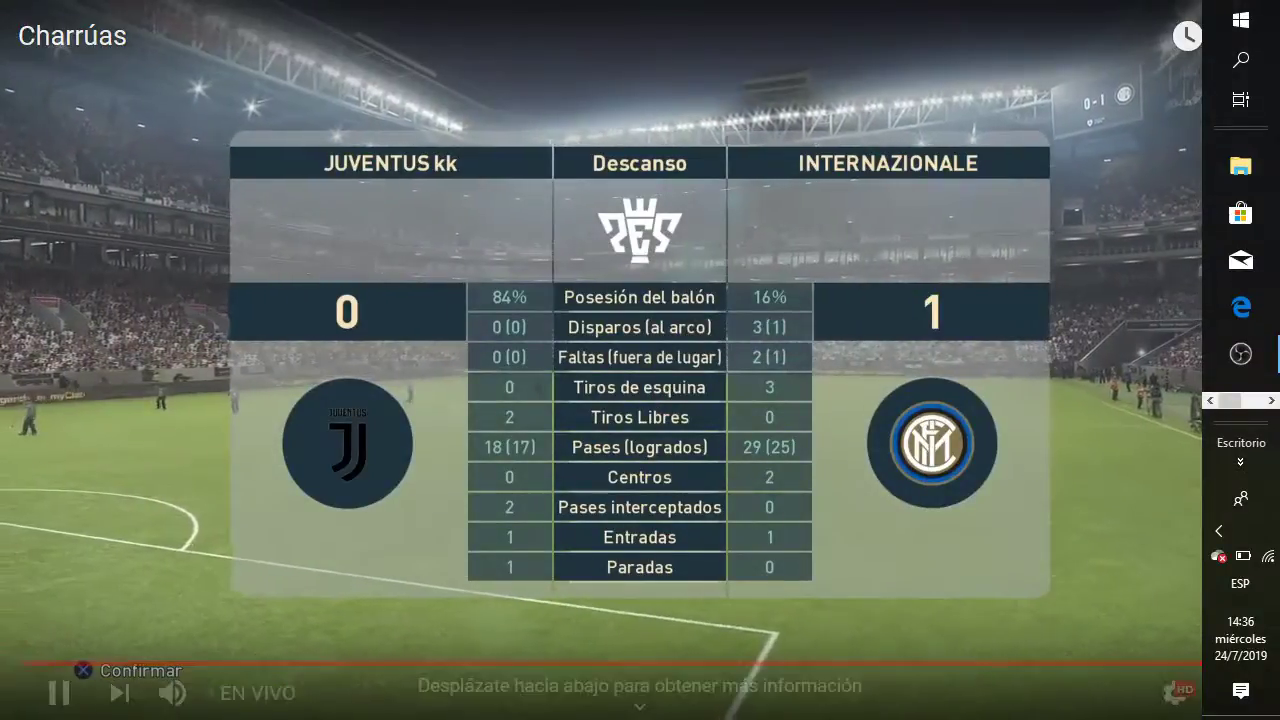
right_click(1240, 12)
mouse_move(1000, 35)
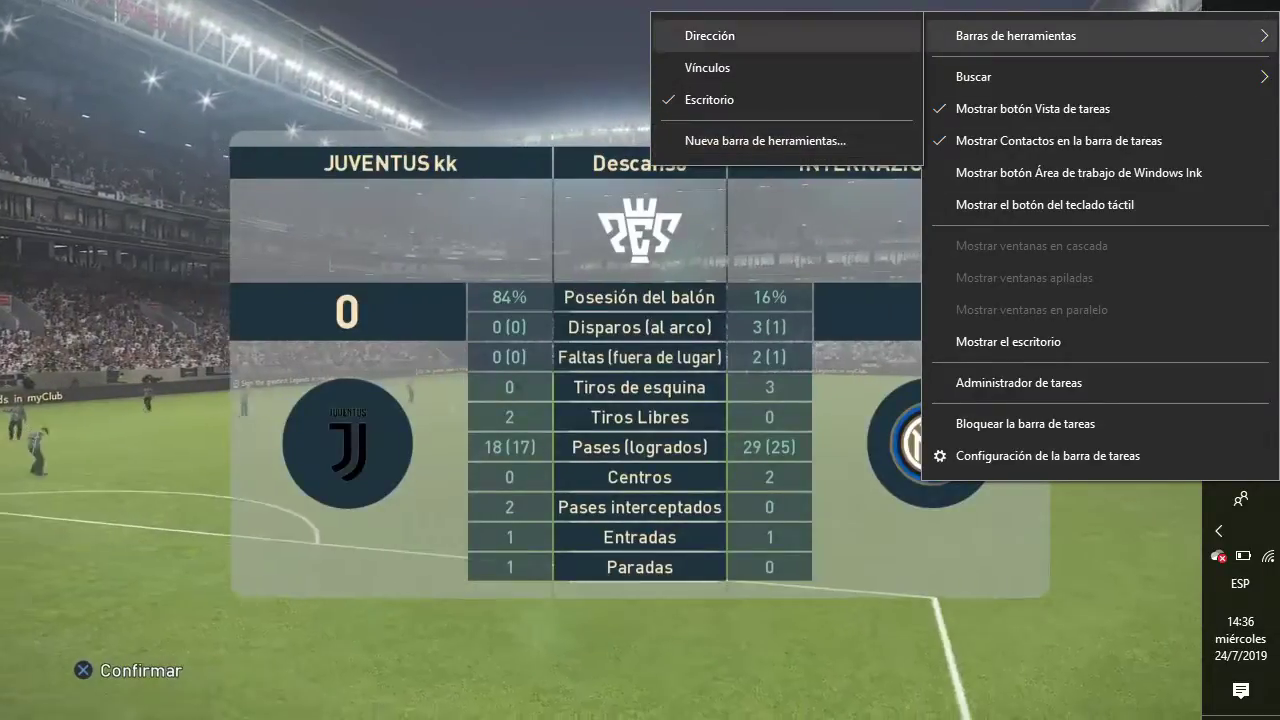
left_click(709, 35)
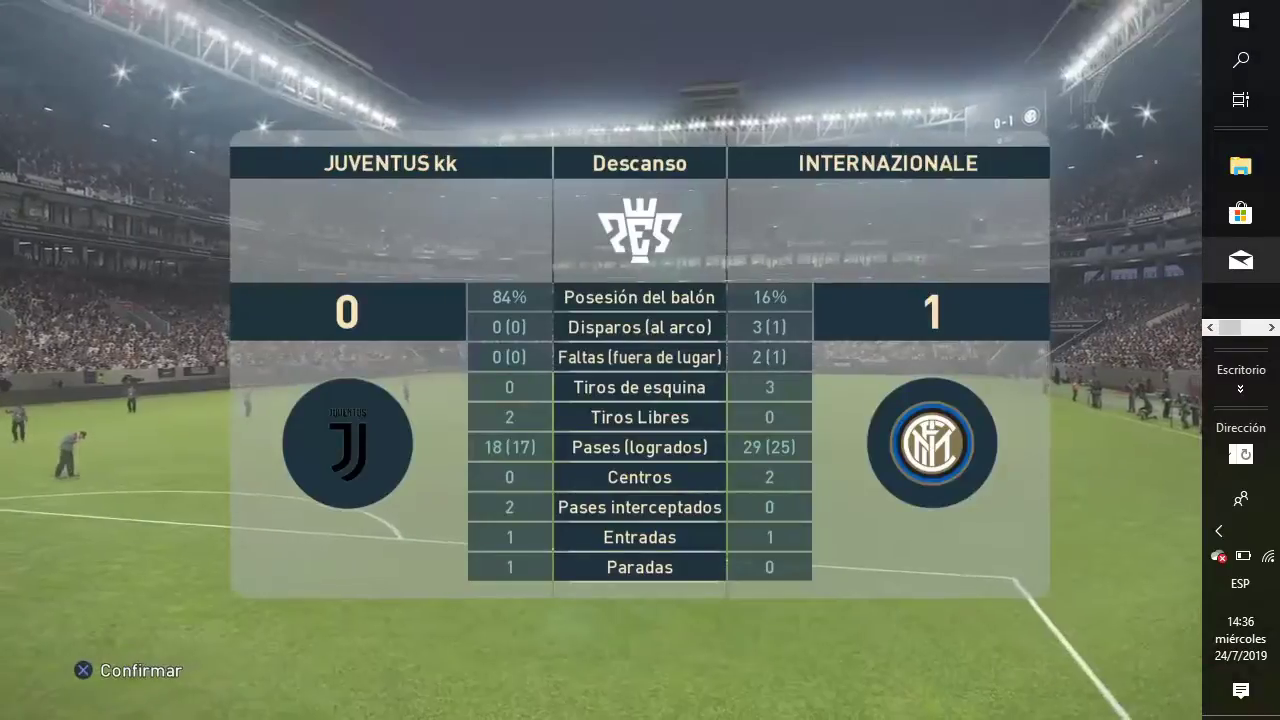
right_click(1240, 12)
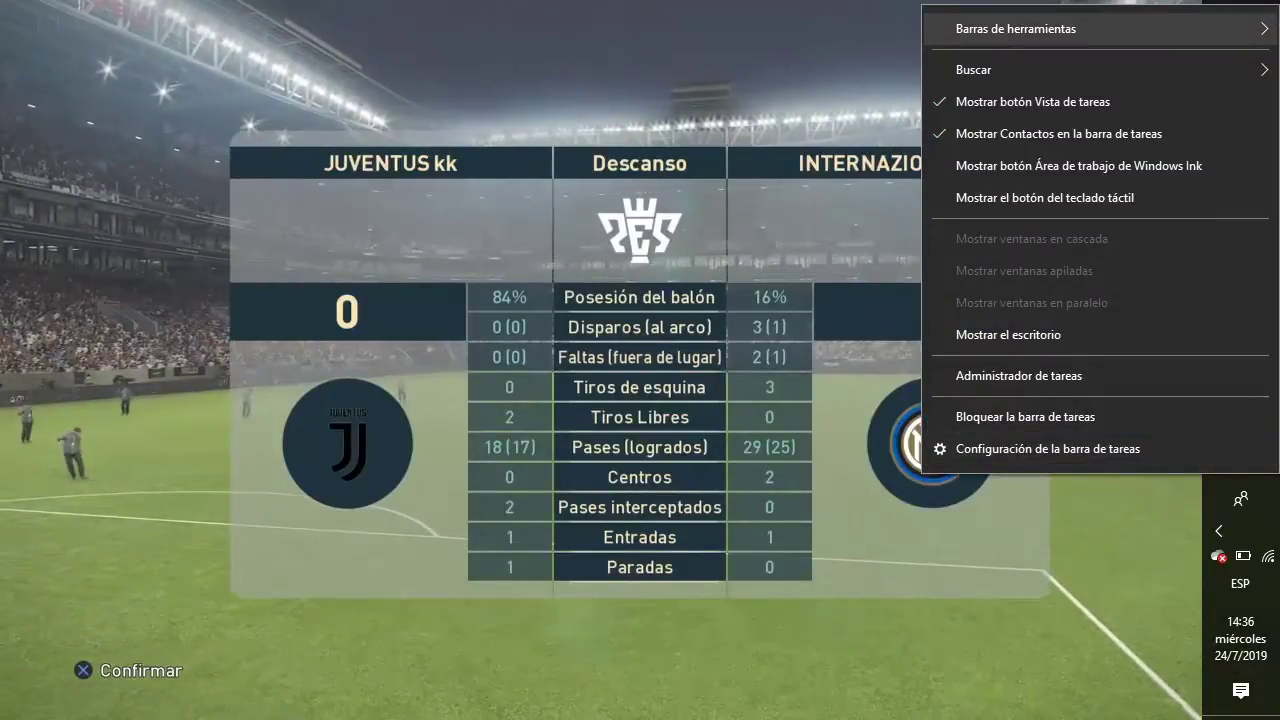
mouse_move(1000, 30)
left_click(707, 60)
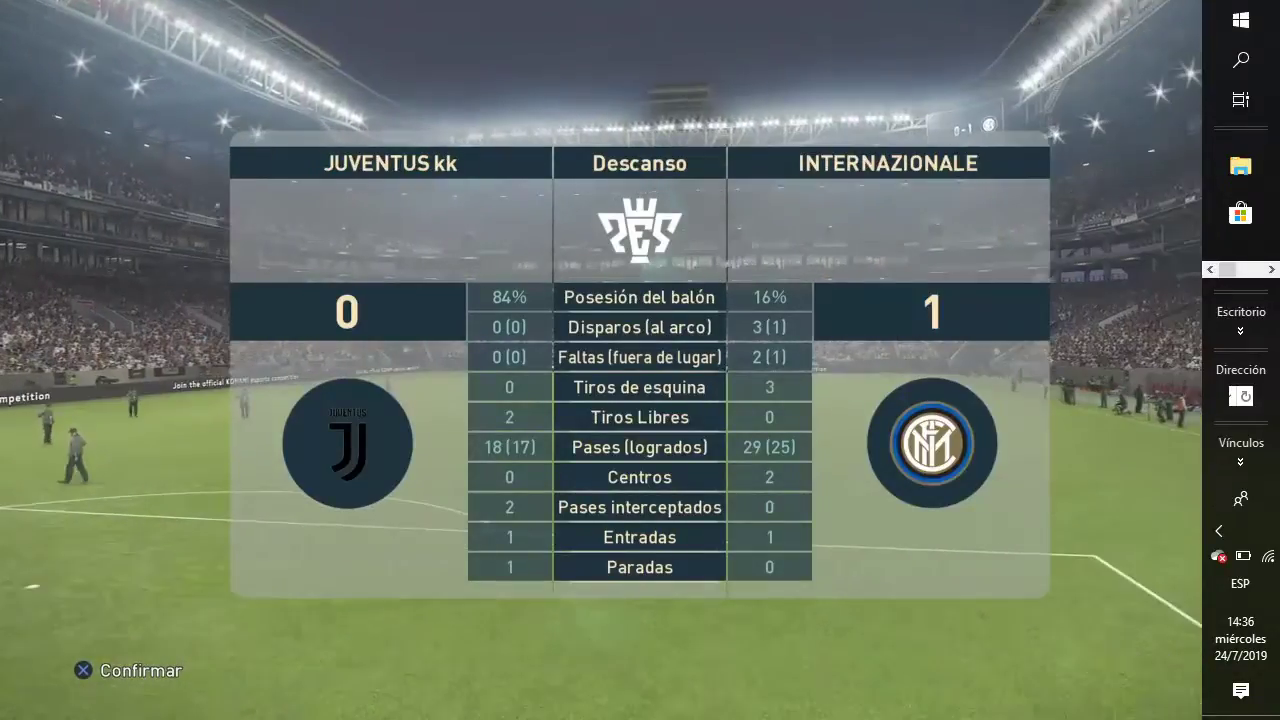
Step: Remove the Address, Links and Desktop toolbars from the taskbar
right_click(1240, 15)
mouse_move(1000, 37)
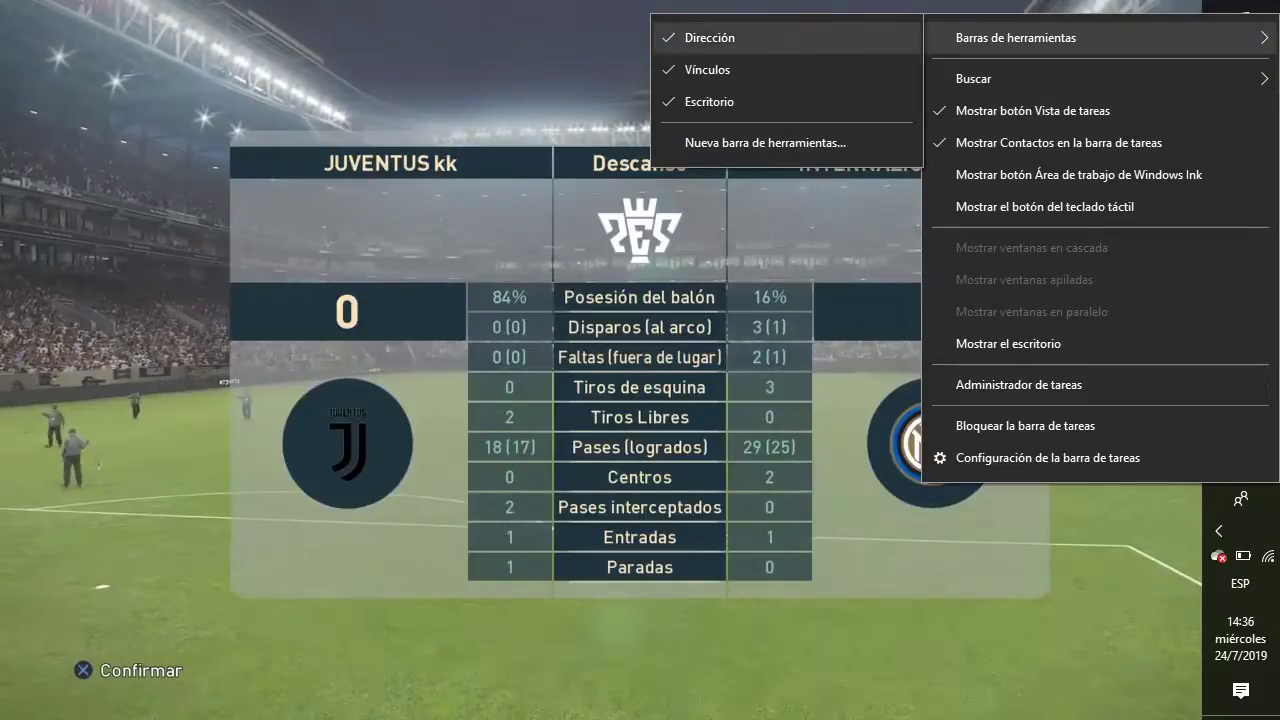
left_click(694, 34)
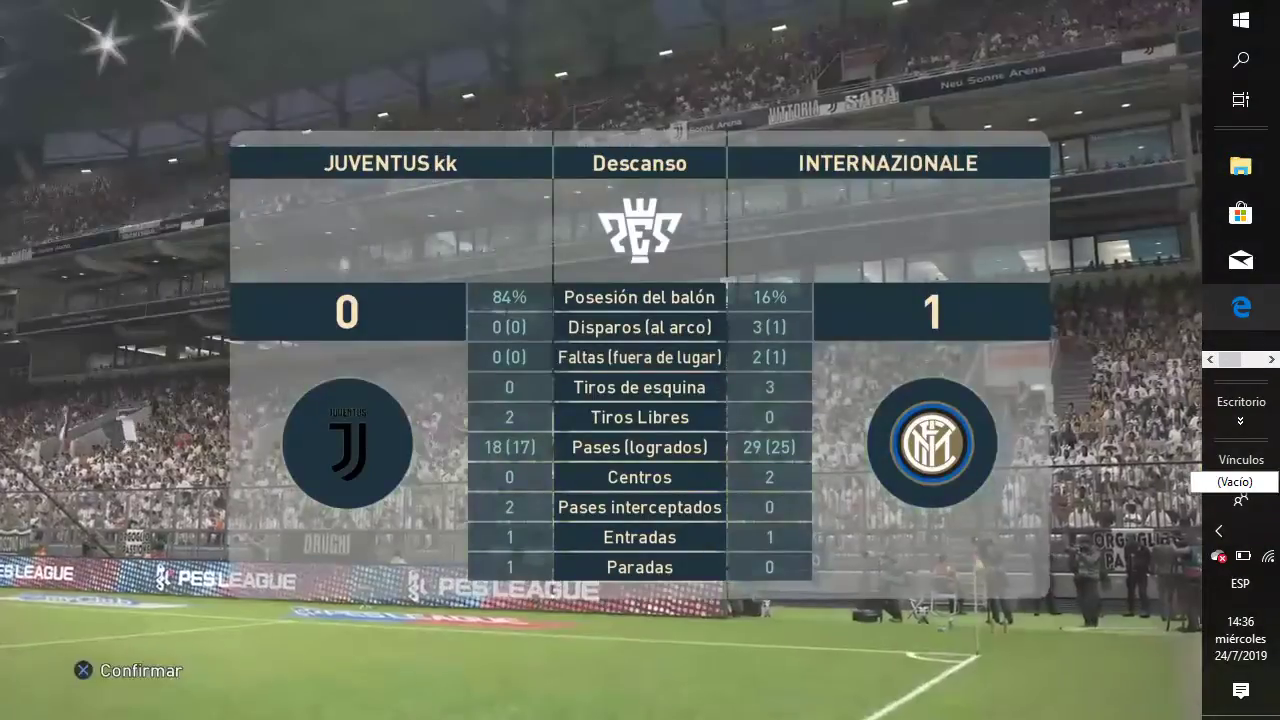
right_click(1240, 52)
mouse_move(1000, 74)
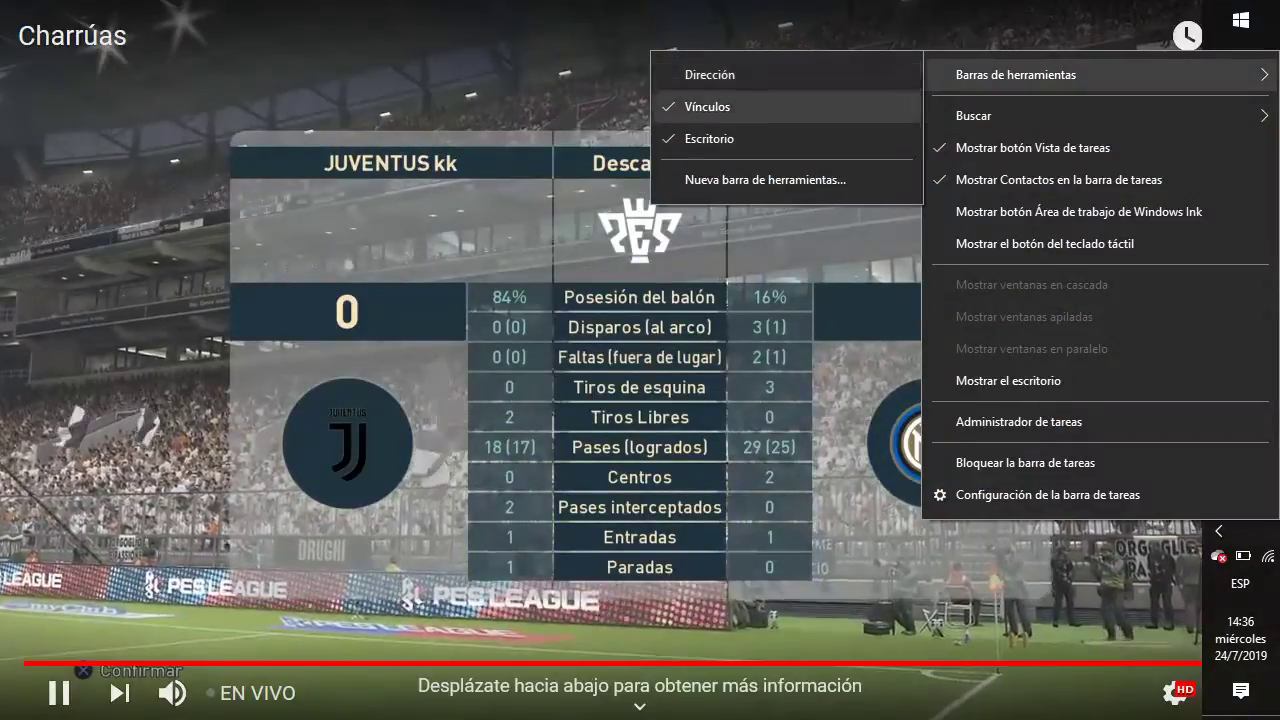
left_click(683, 103)
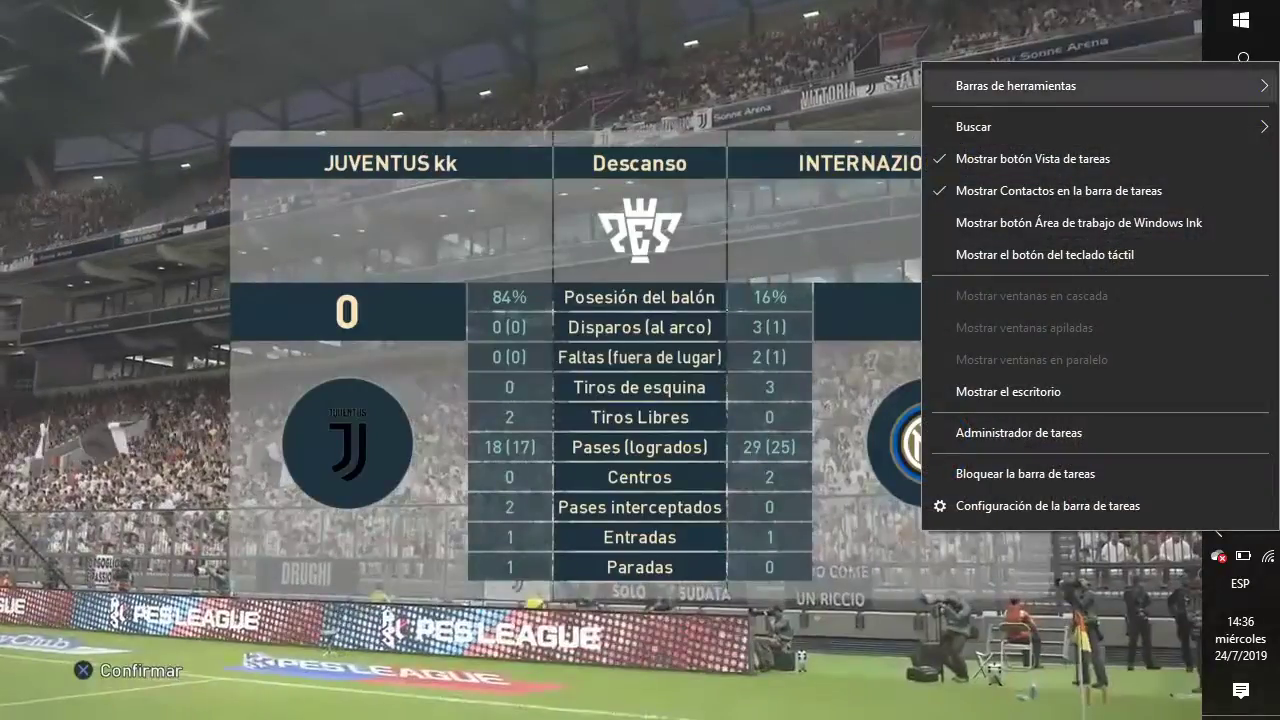
mouse_move(1000, 85)
left_click(709, 149)
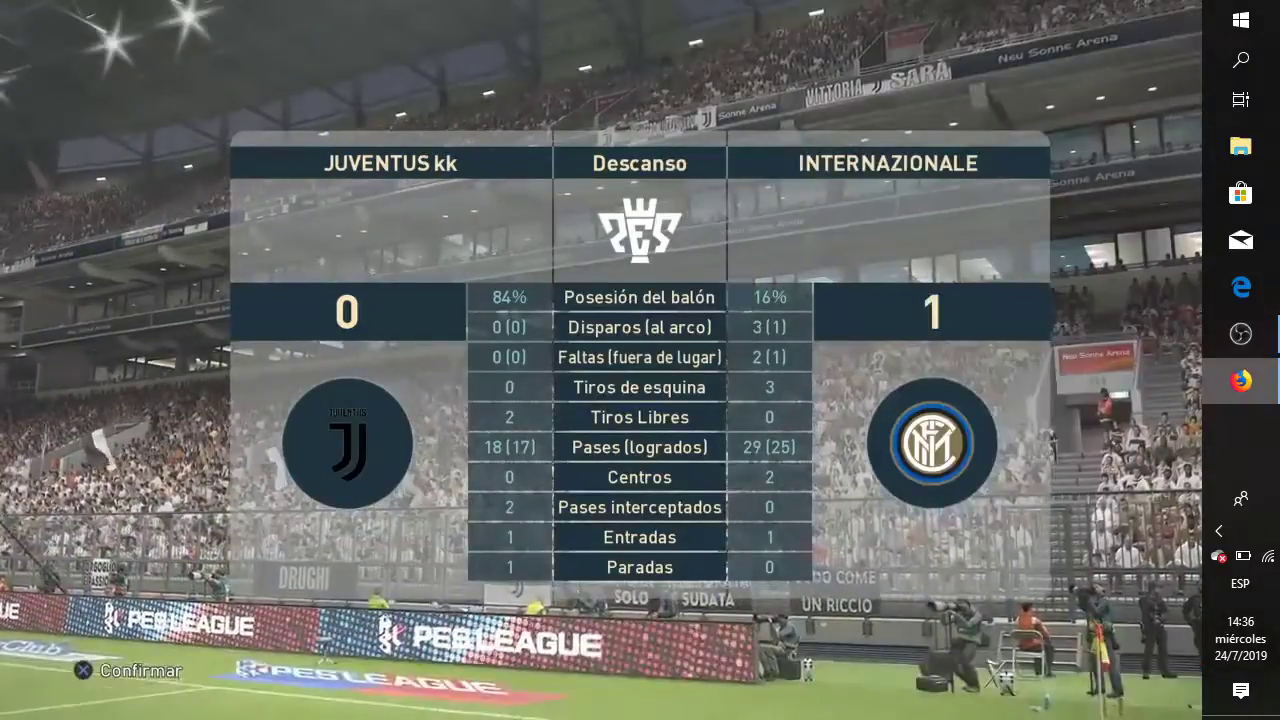
Step: Open the taskbar settings and turn on automatic hiding of the taskbar in desktop mode
right_click(1240, 440)
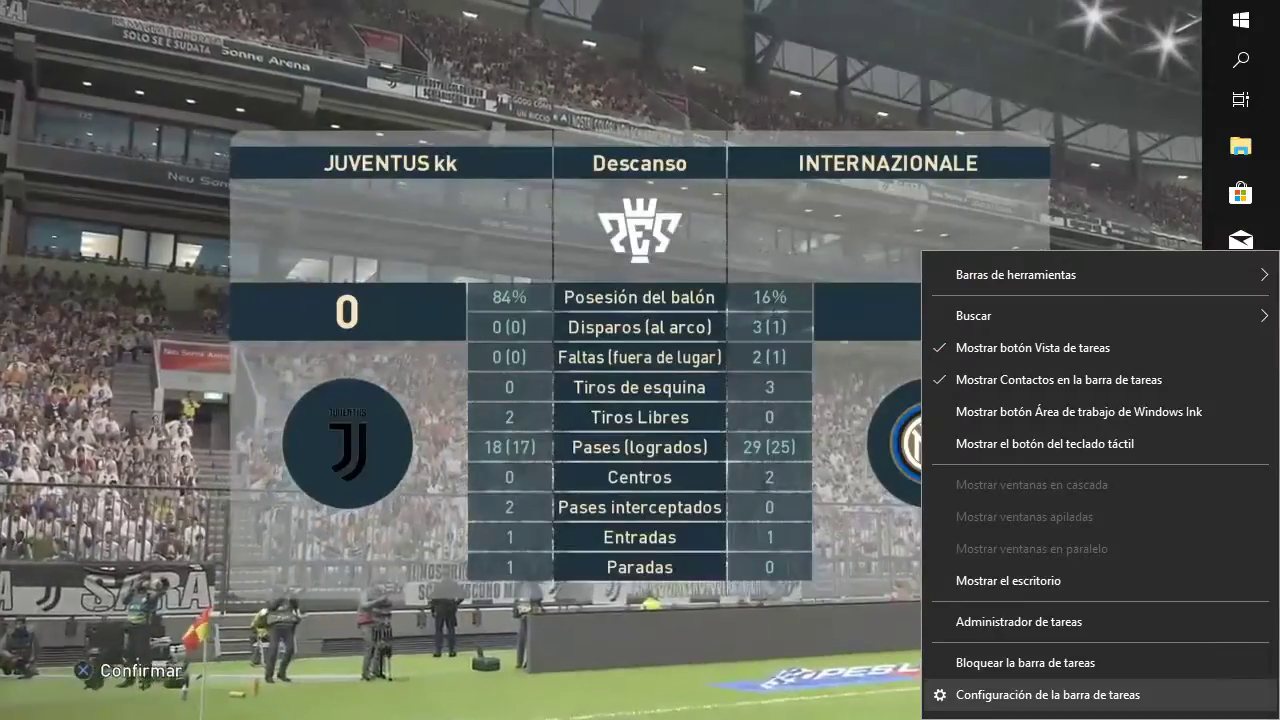
key("Escape")
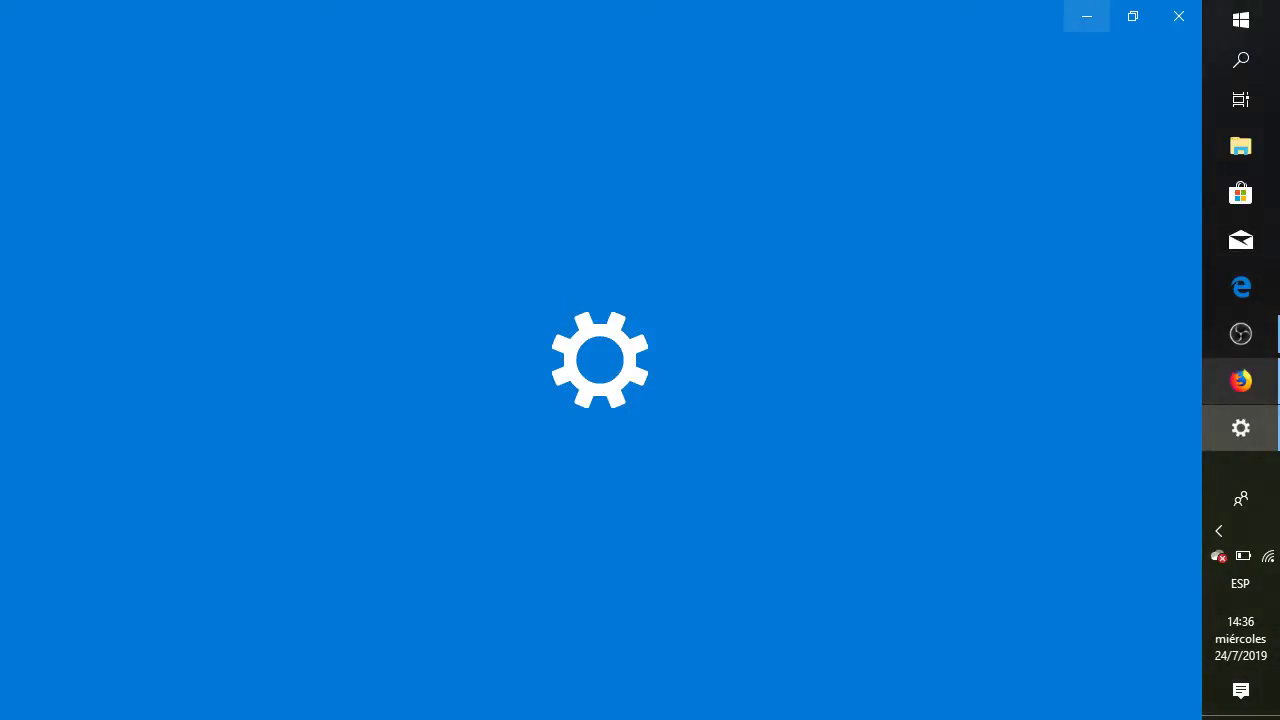
mouse_move(1240, 380)
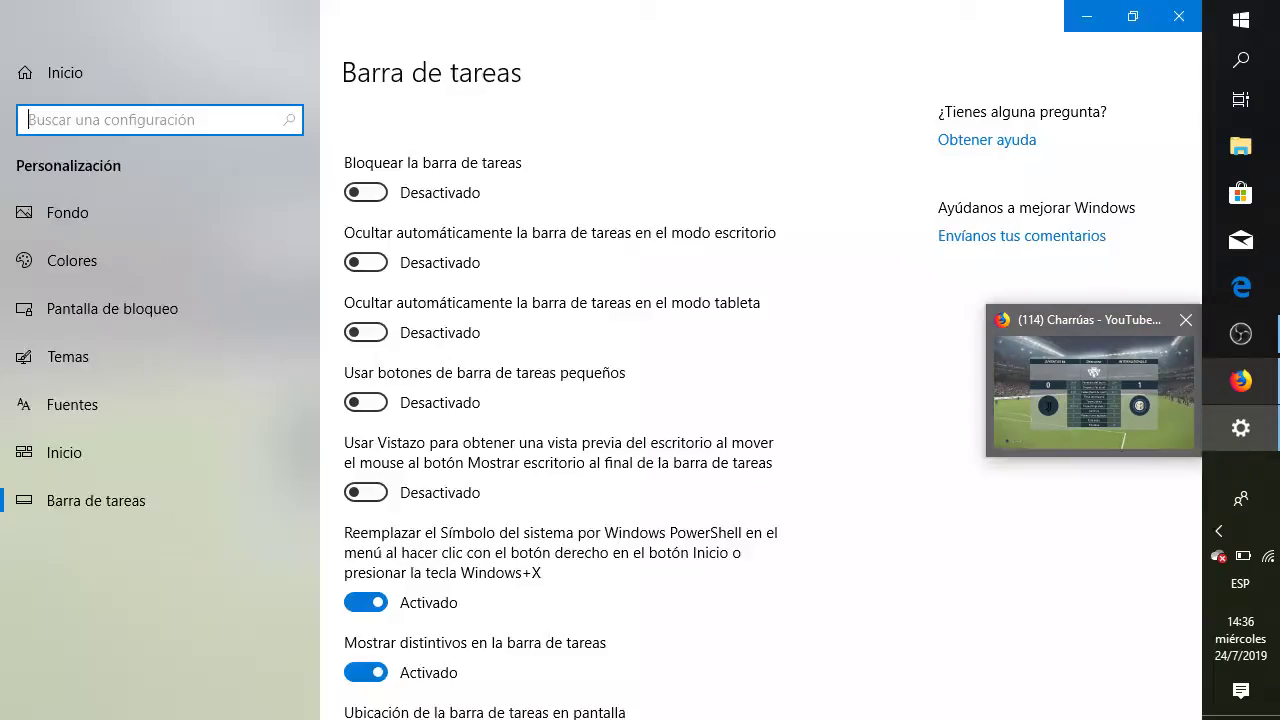
mouse_move(1240, 428)
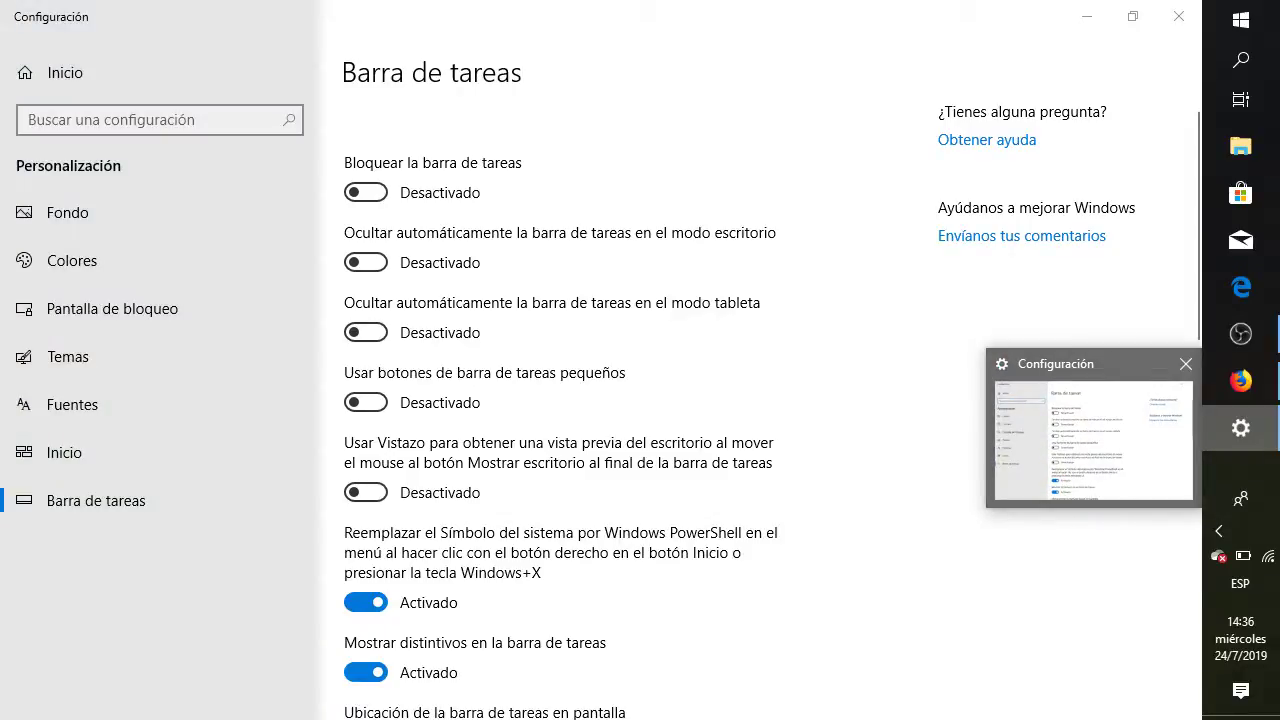
left_click(1093, 440)
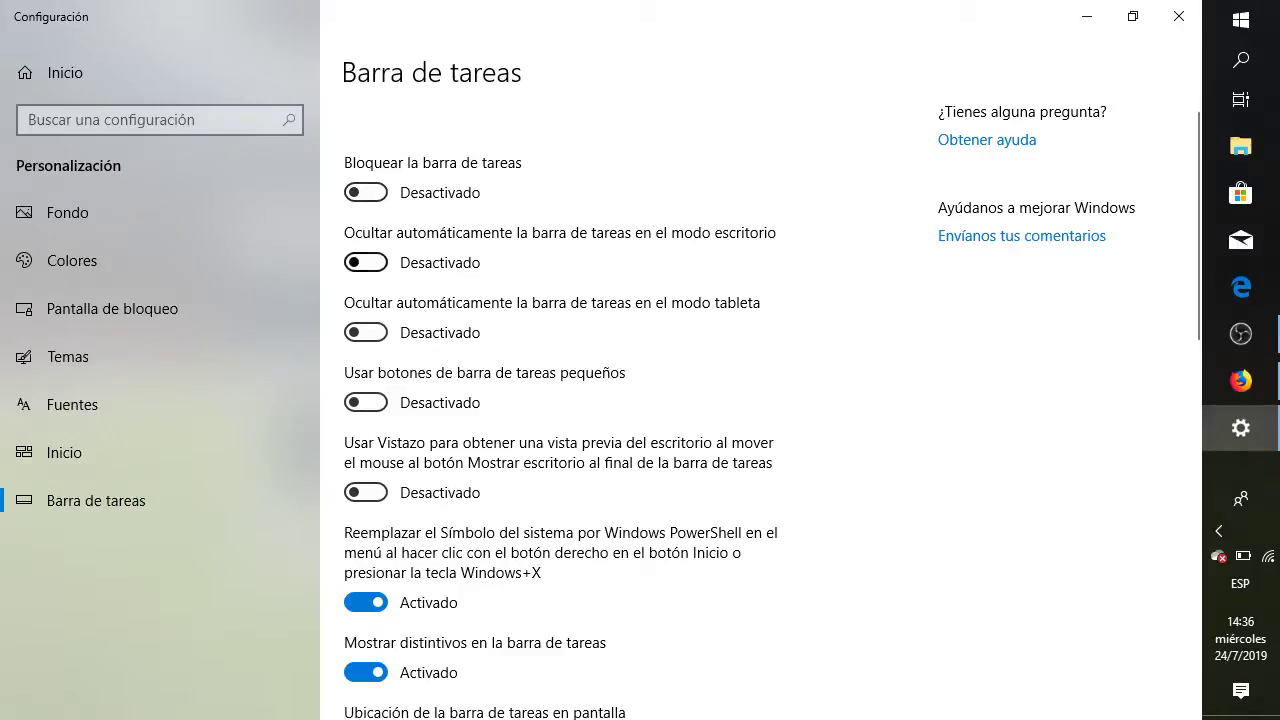
left_click(365, 262)
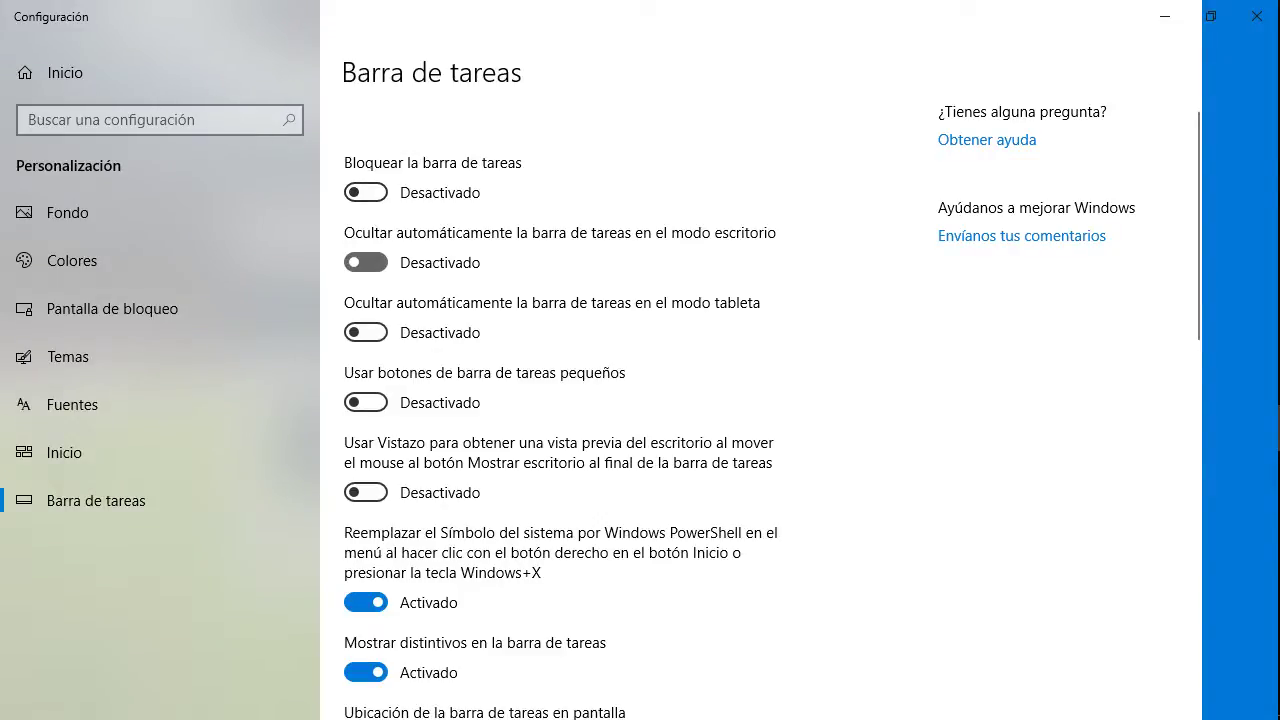
Step: Close the taskbar settings window, and pause and resume the full-screen Charrúas stream
mouse_move(1278, 400)
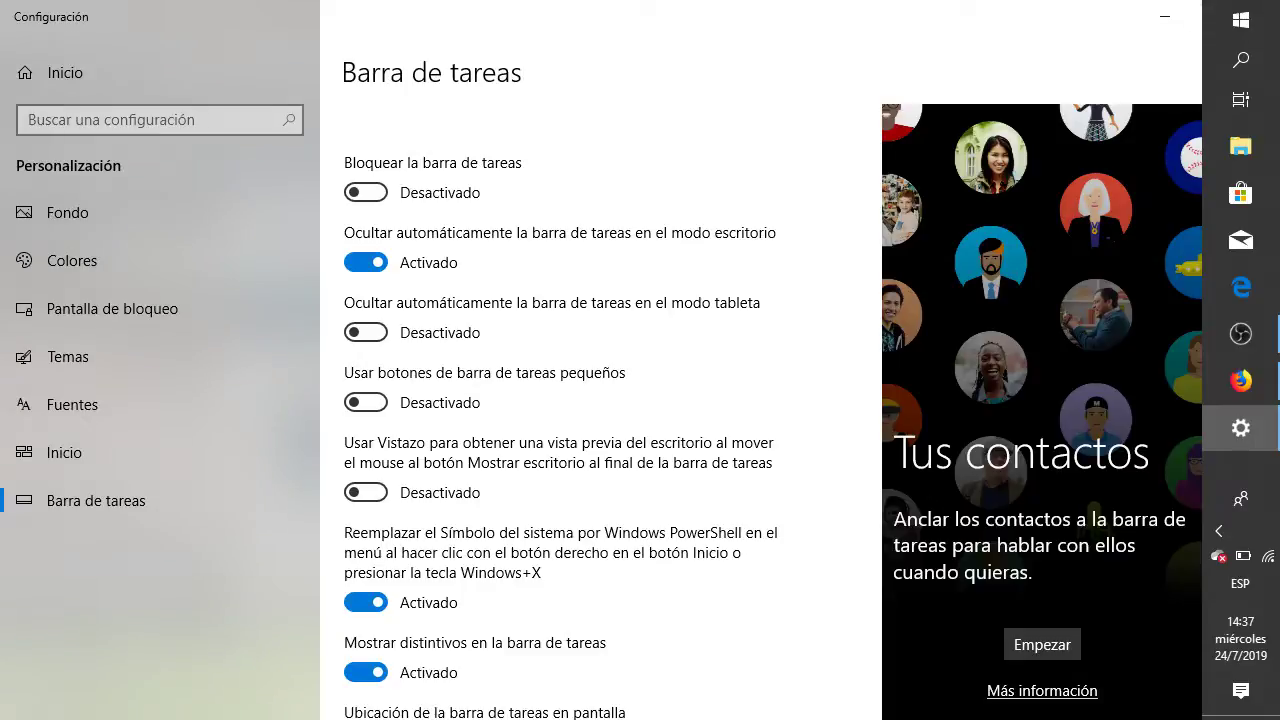
key("super+Down")
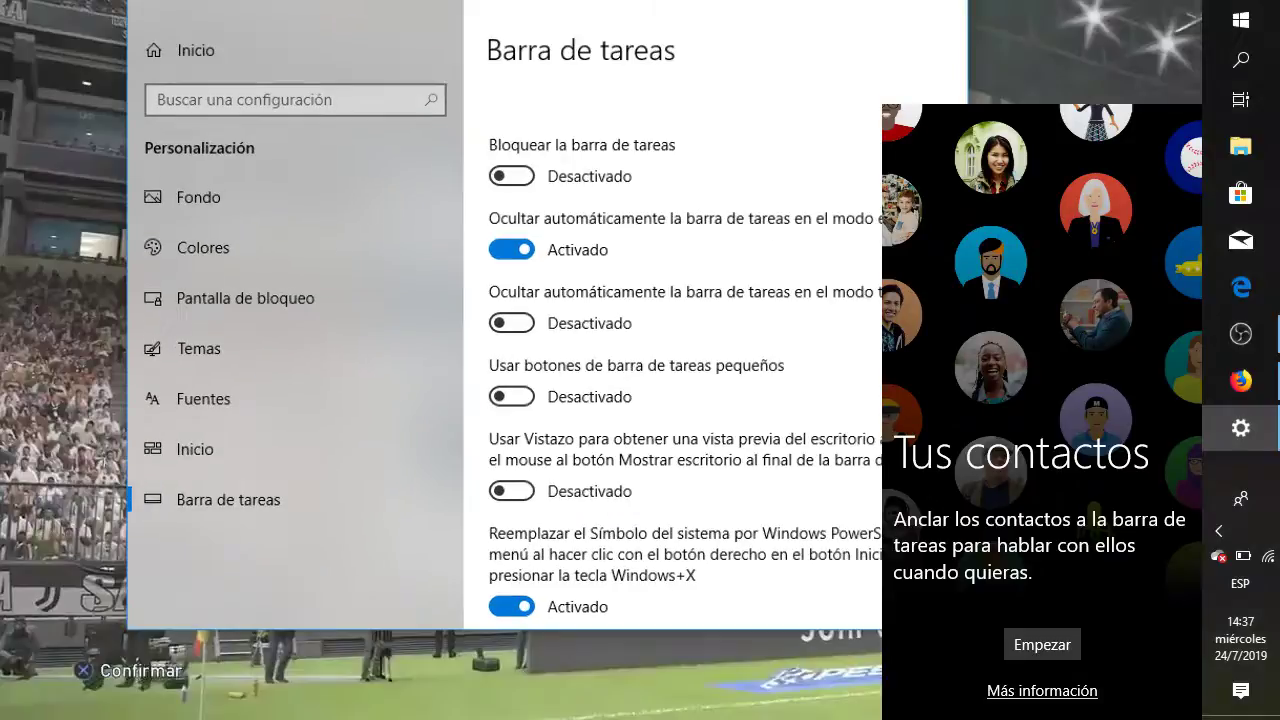
left_click(957, 16)
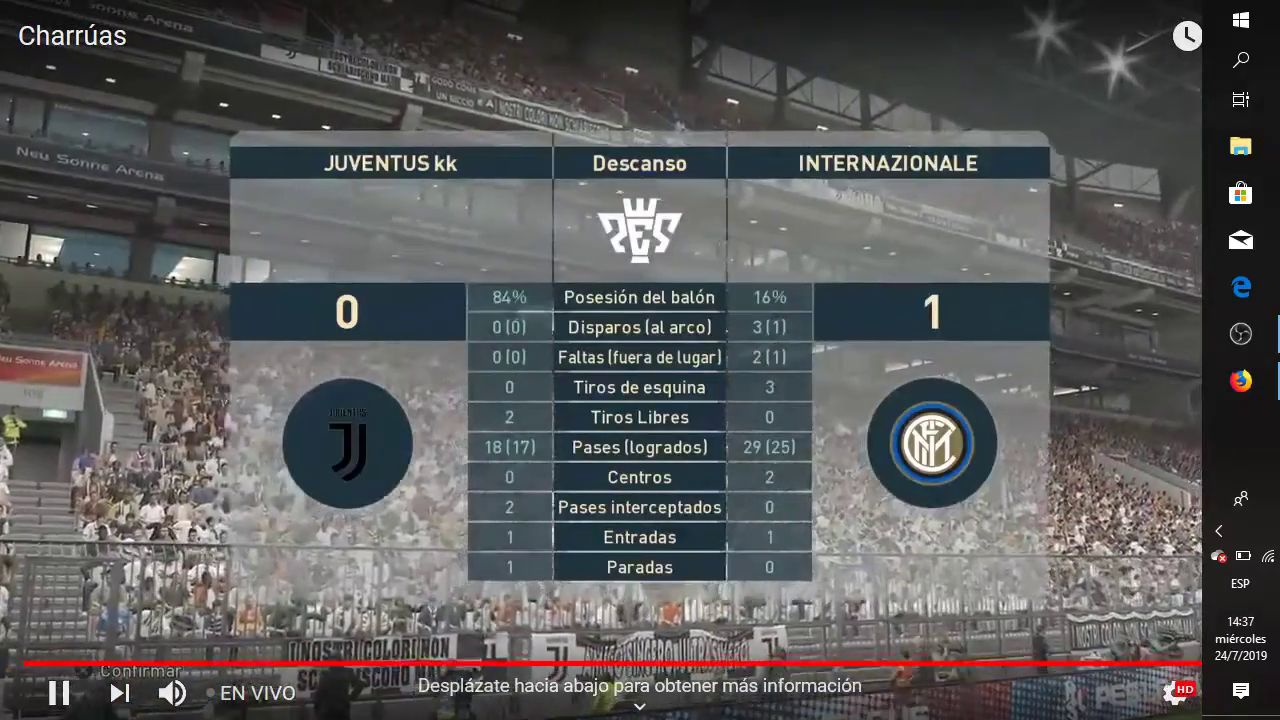
key("space")
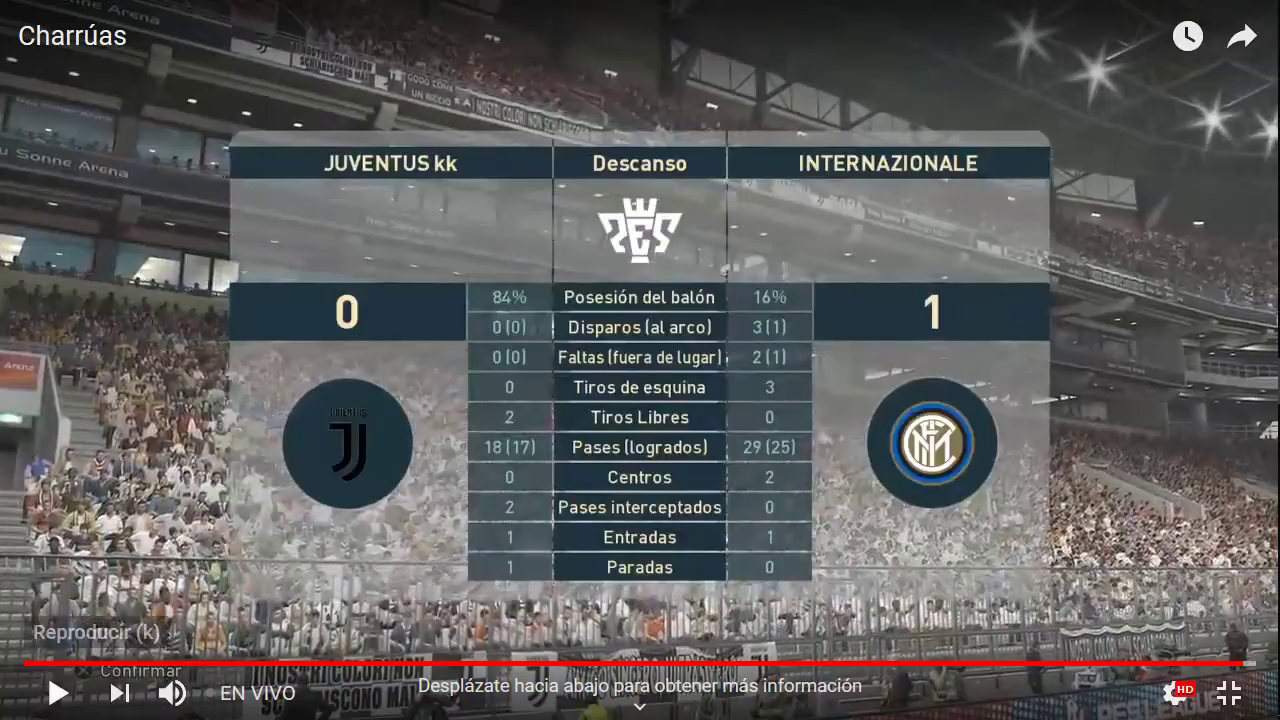
left_click(58, 692)
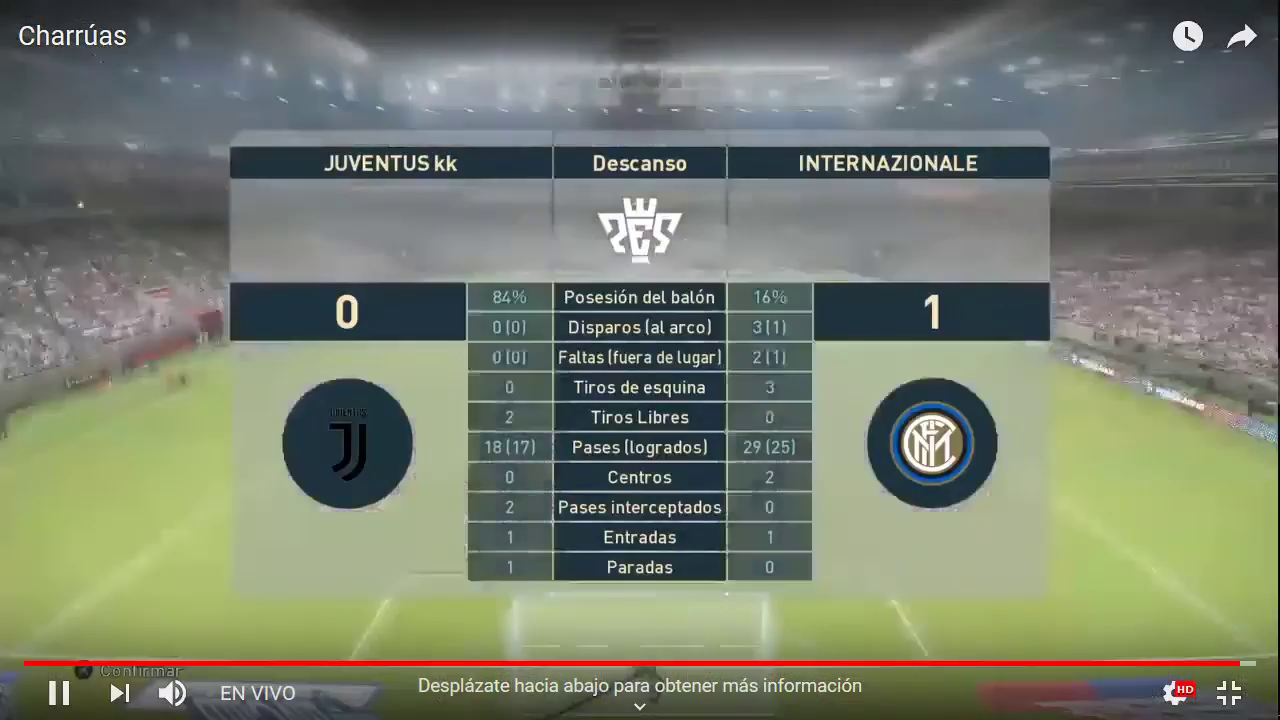